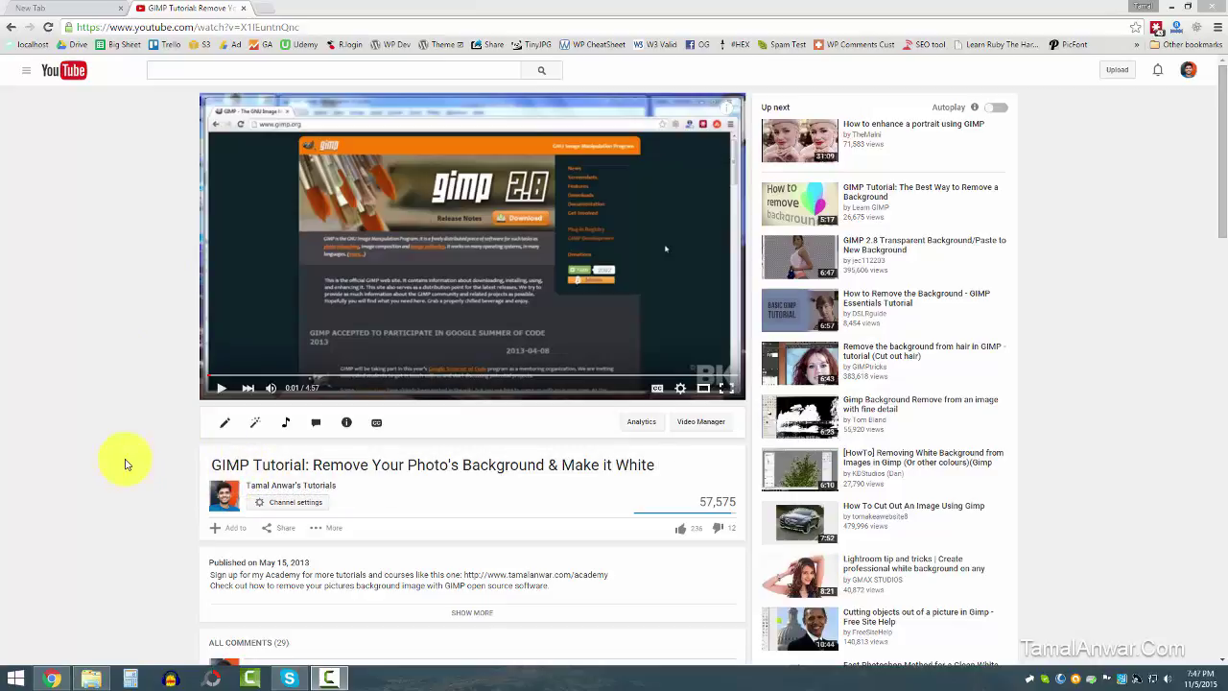
Step: Search the web for "gimp software" in the empty browser tab and open the official gimp.org website
click(75, 10)
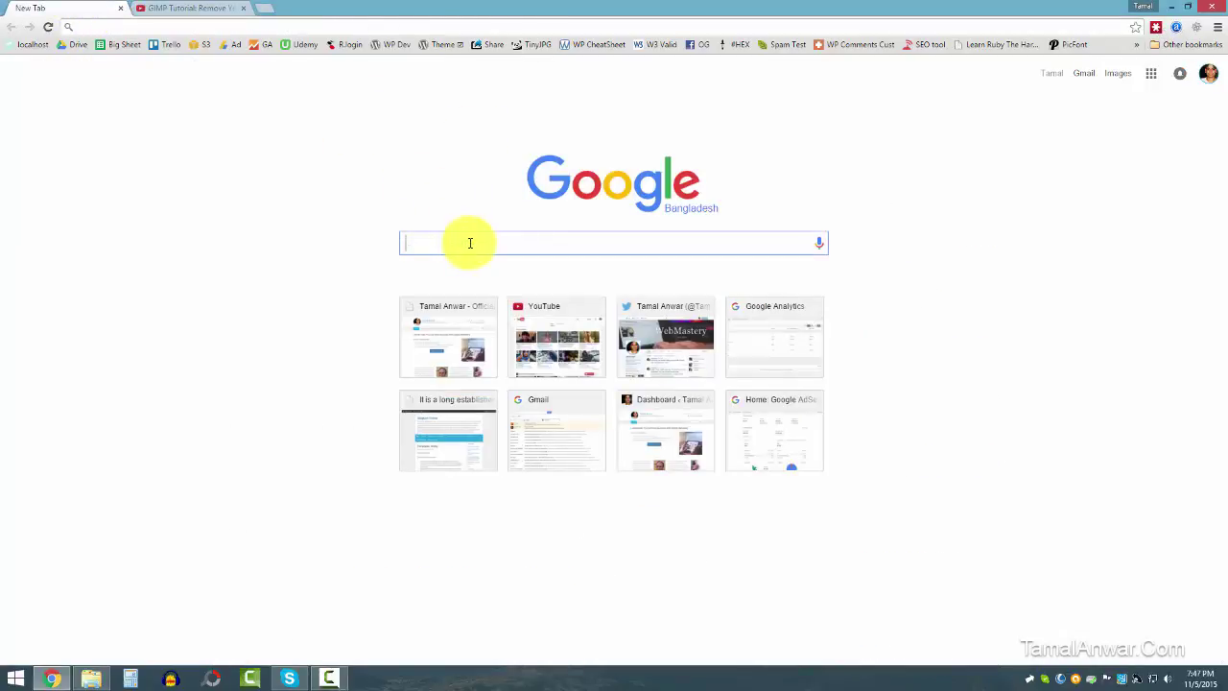
text(gimp)
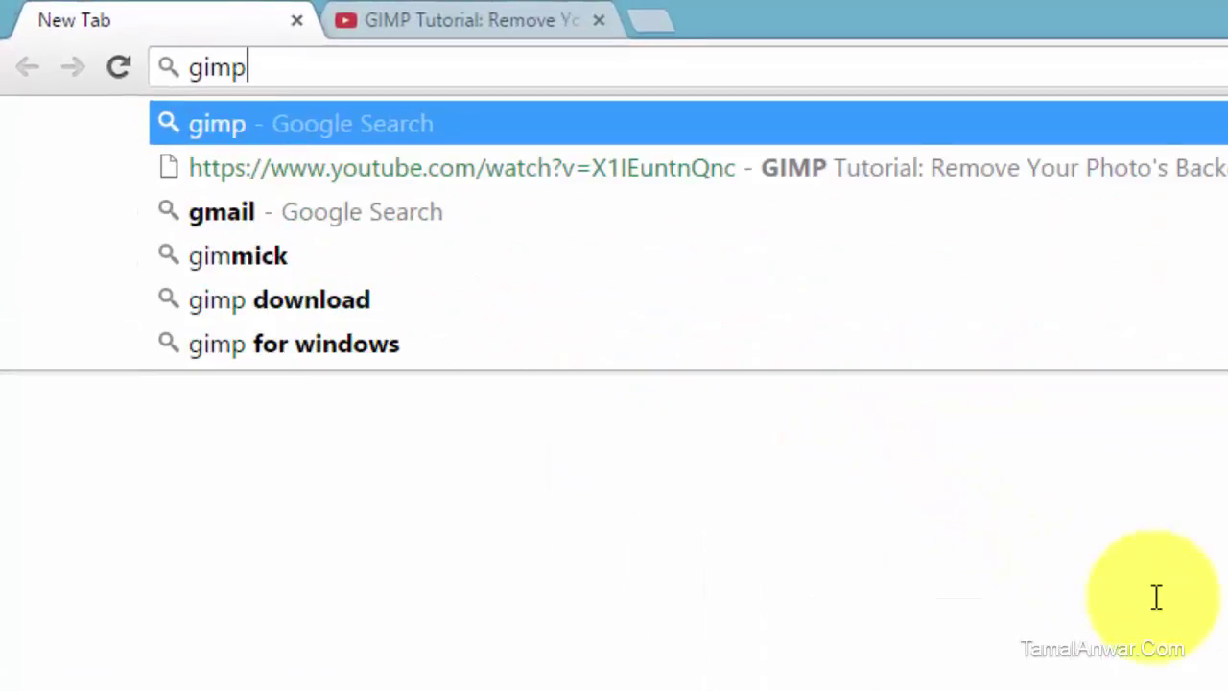
text( do)
key(BackSpace)
key(BackSpace)
text(so)
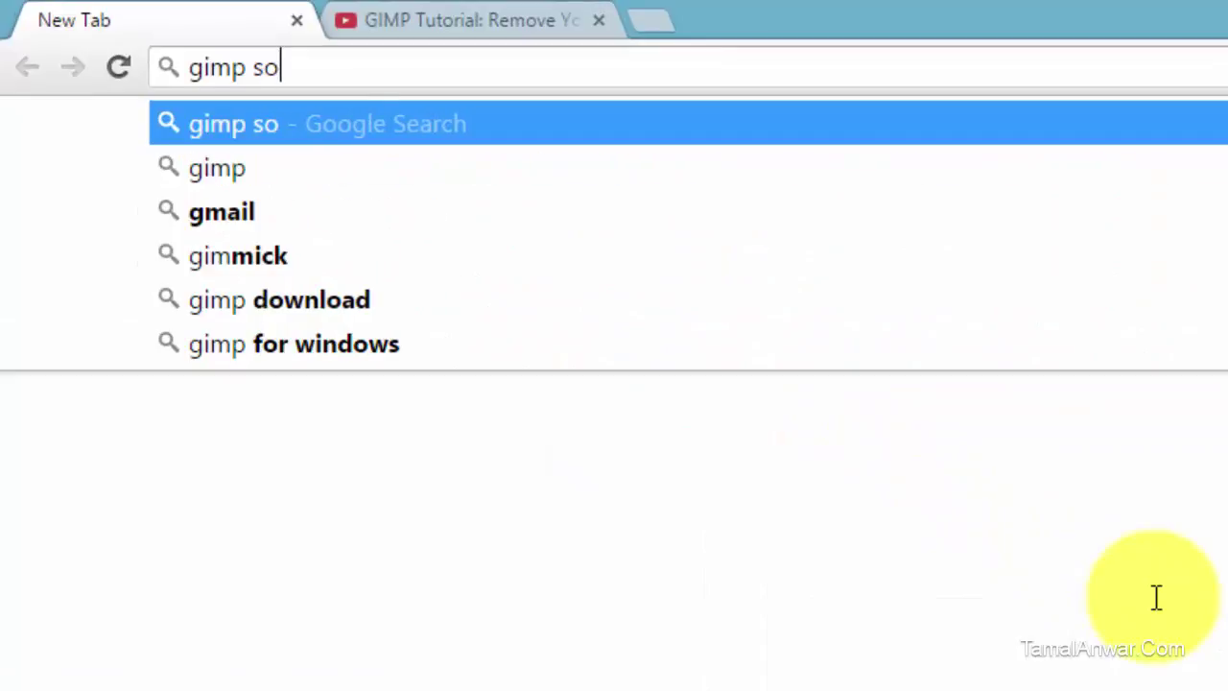
text(ftware)
key(Return)
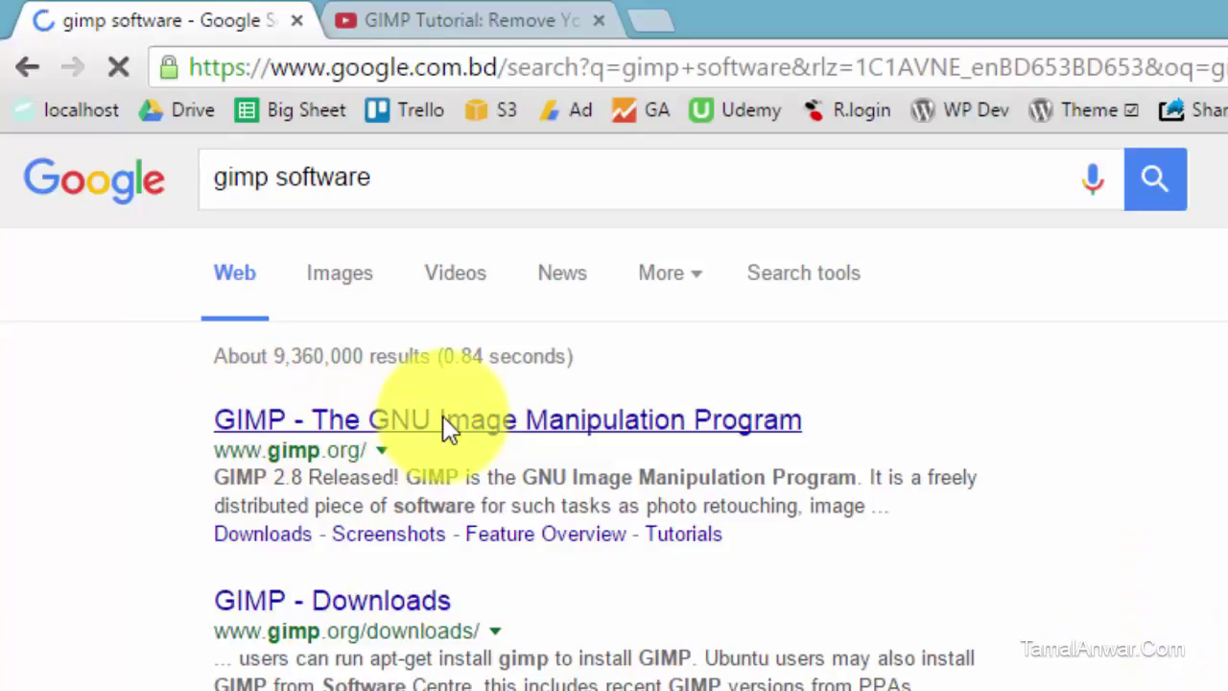
click(442, 420)
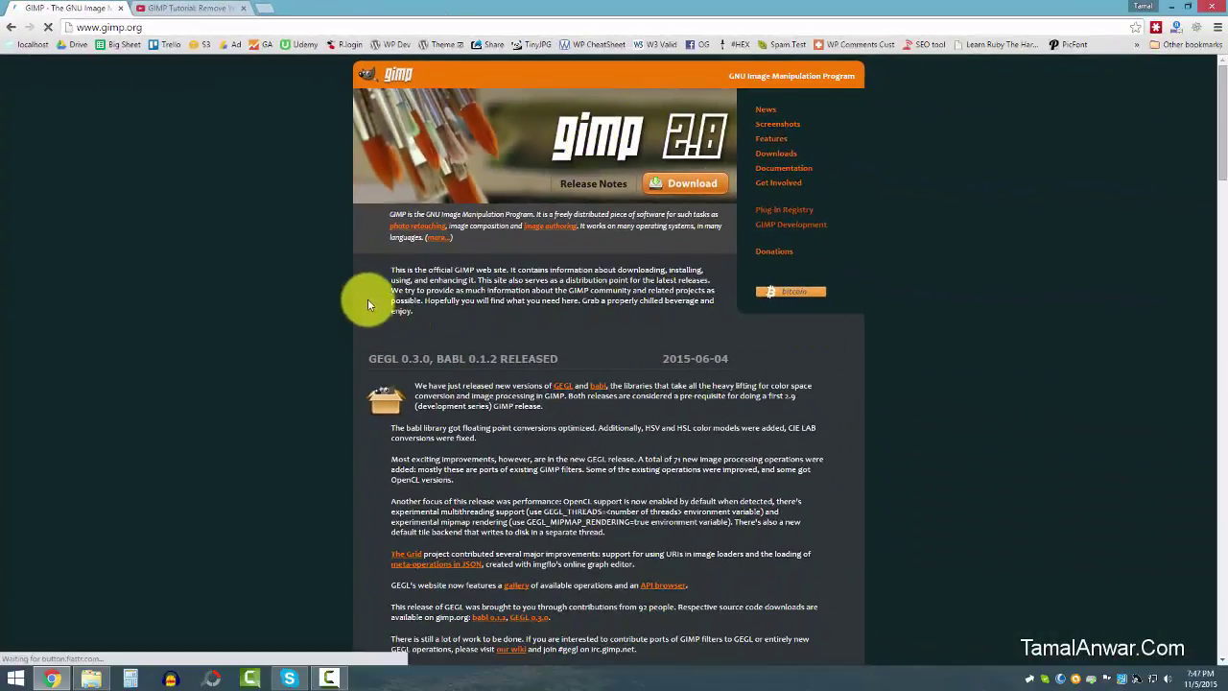
Step: Look through the news posts on the GIMP home page and return to its beginning
scroll(360, 260, down, 3)
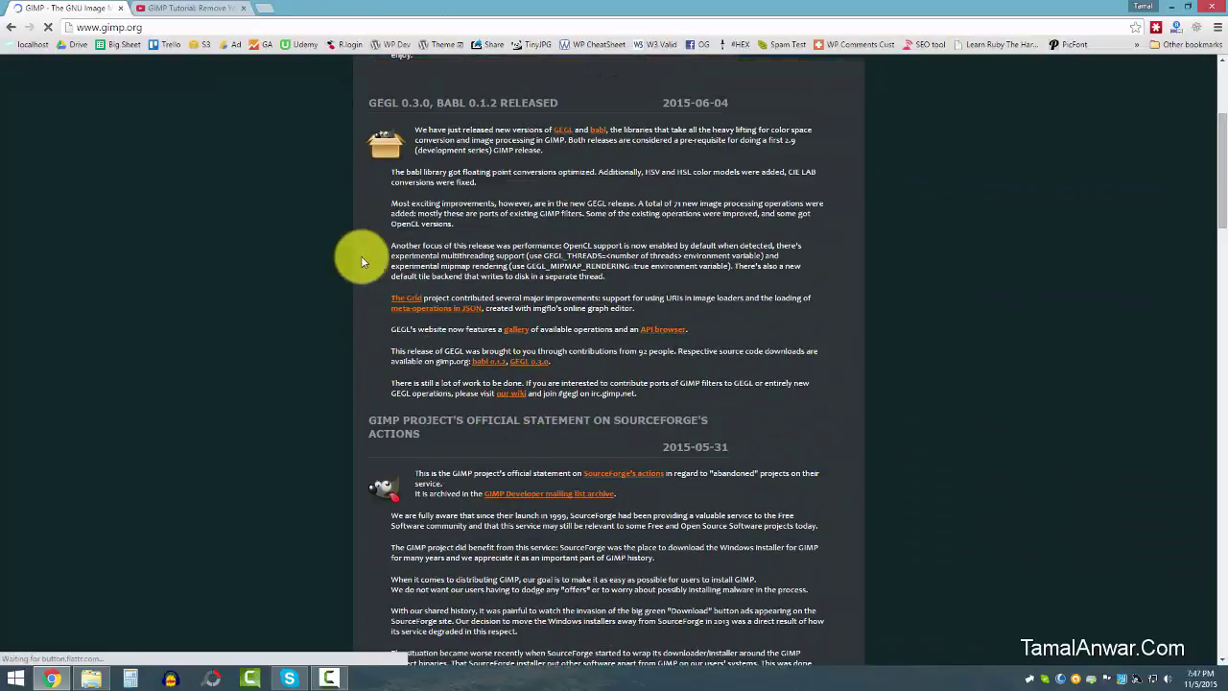
scroll(336, 255, up, 1)
scroll(580, 335, down, 5)
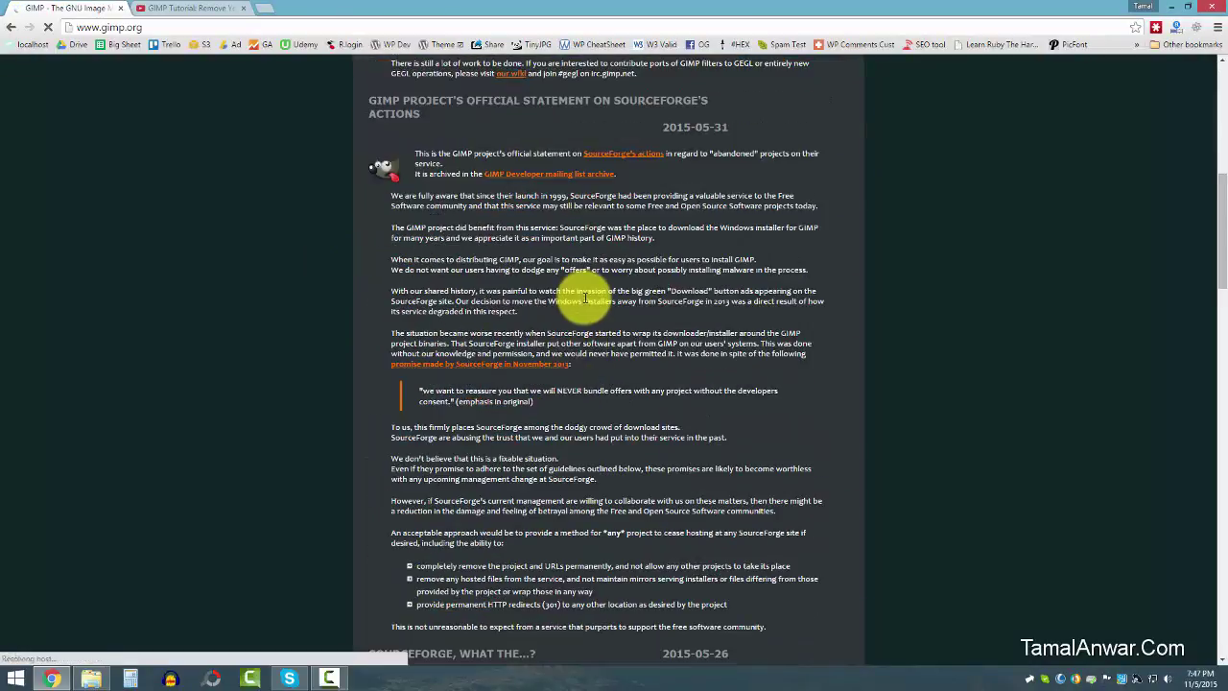
scroll(585, 298, down, 9)
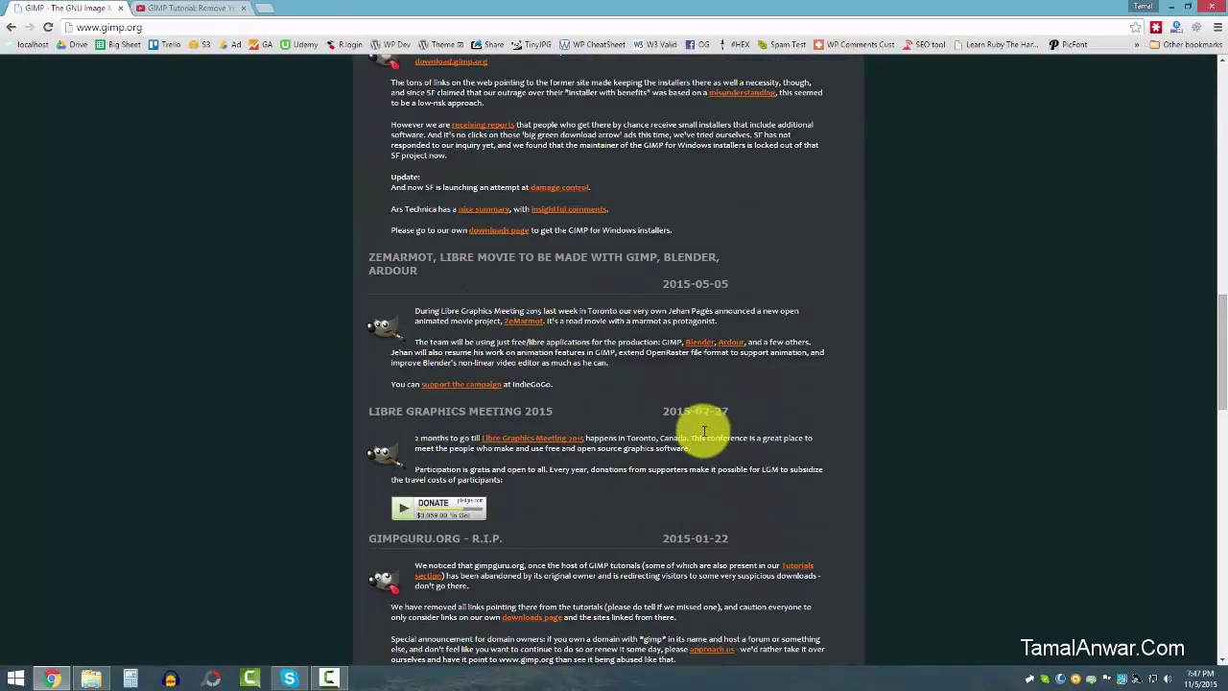
drag(1220, 403, 1210, 86)
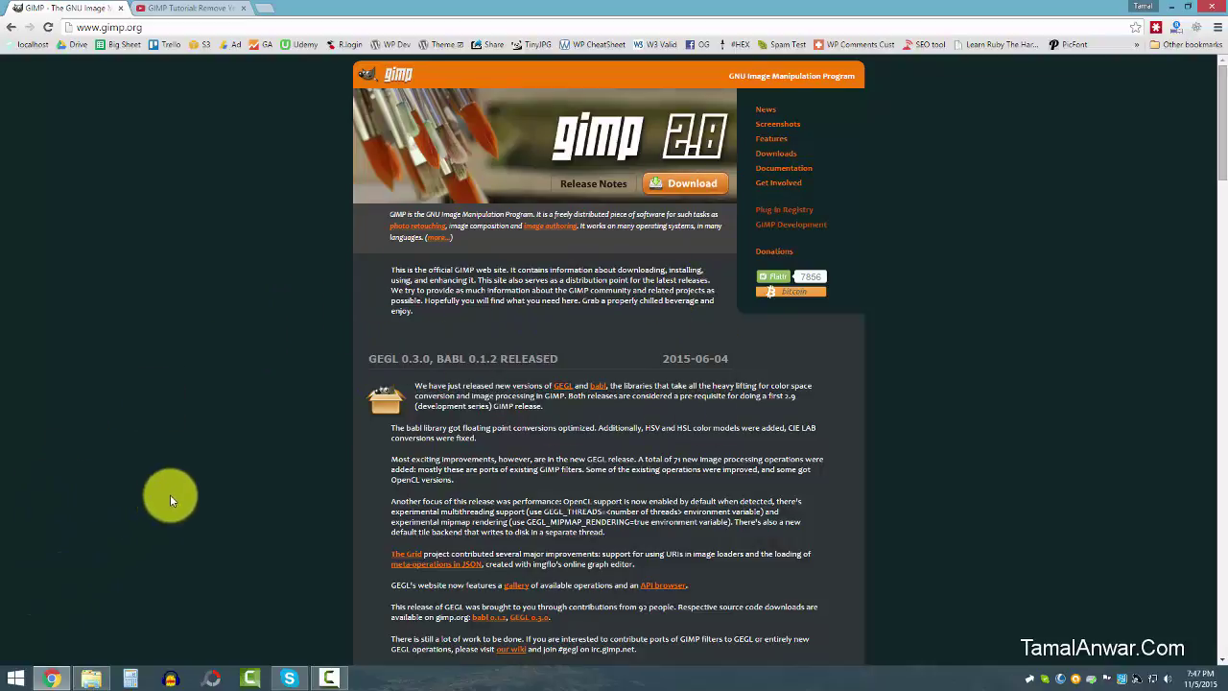
Step: Launch GIMP 2 from the Windows Start screen
click(15, 677)
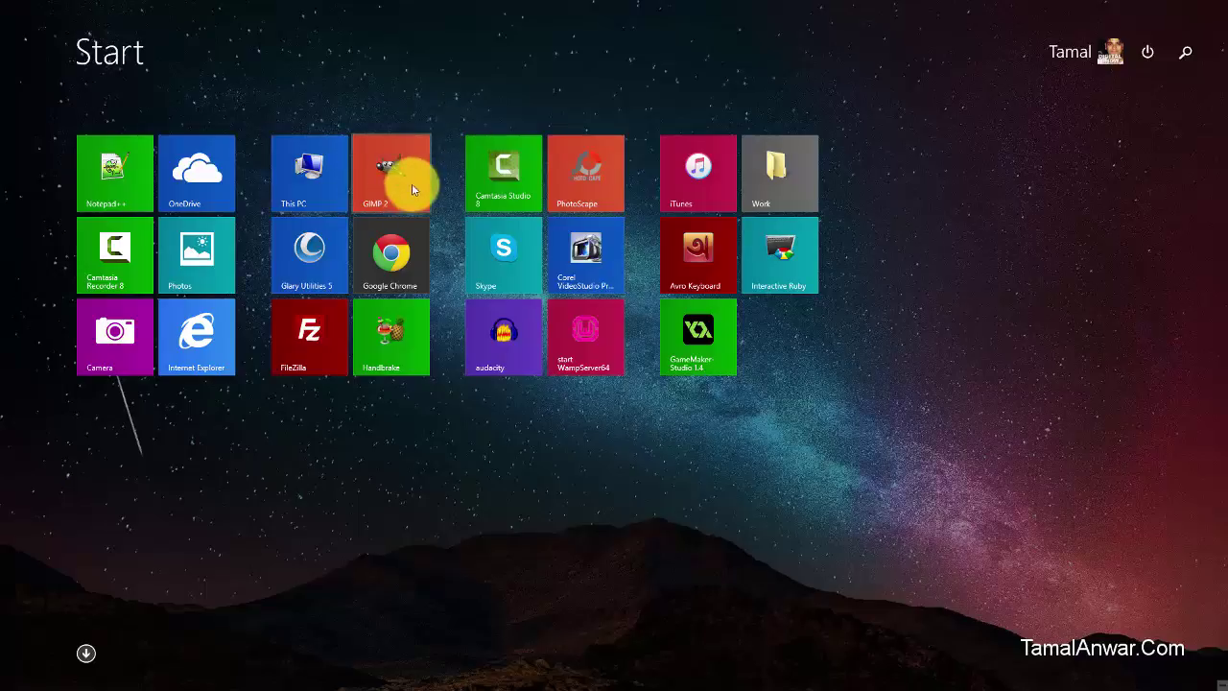
click(10, 669)
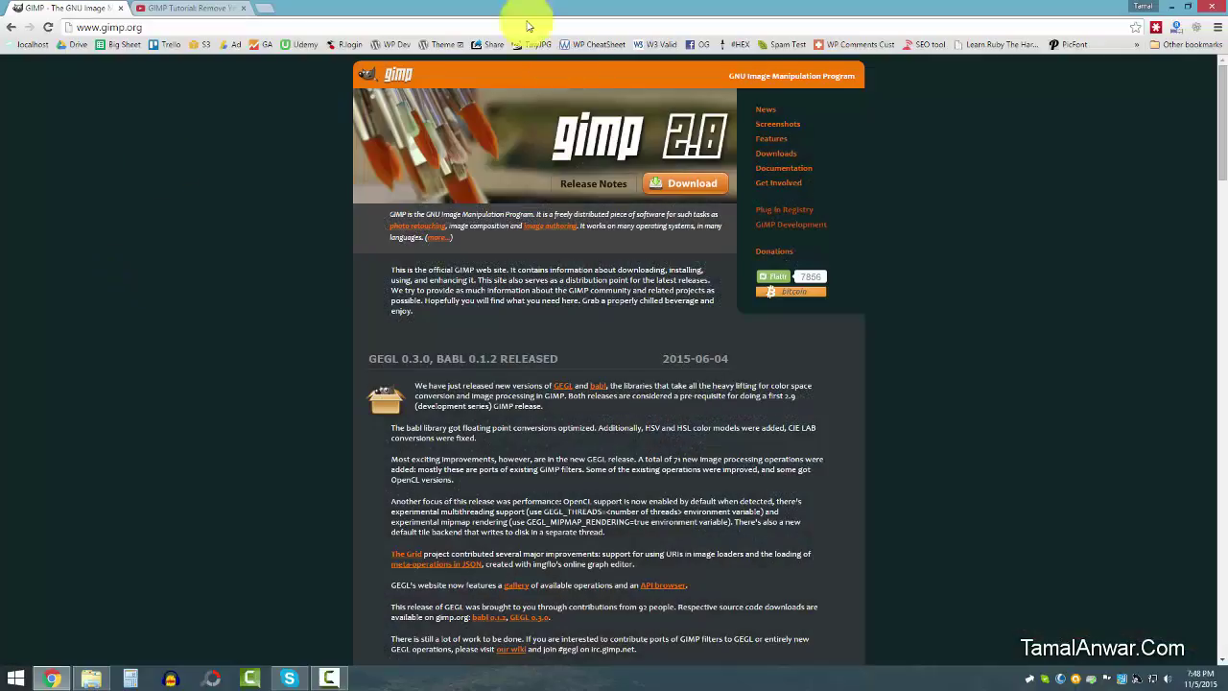
click(1225, 683)
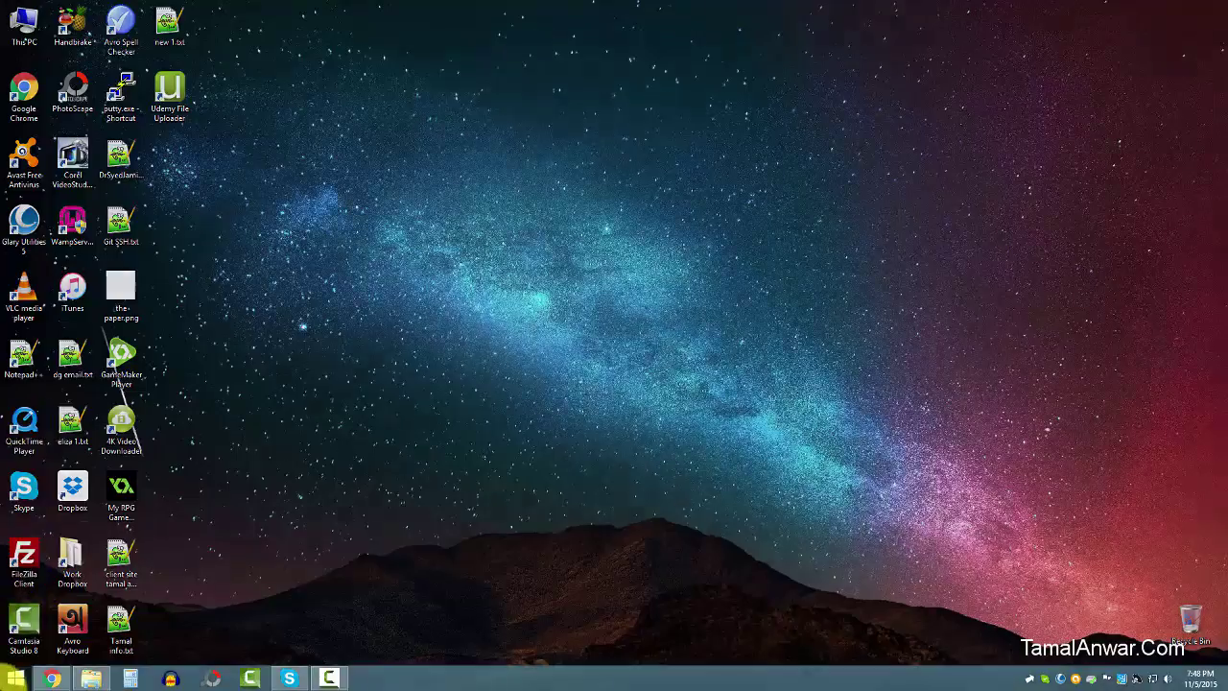
click(15, 678)
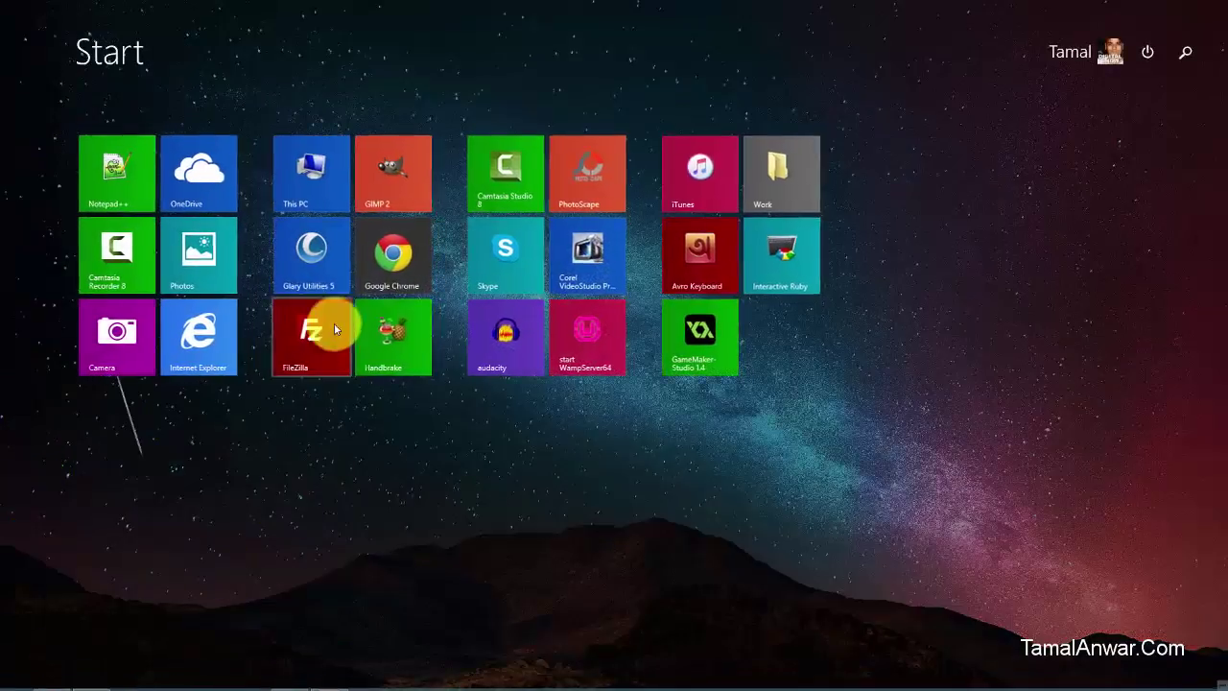
click(398, 171)
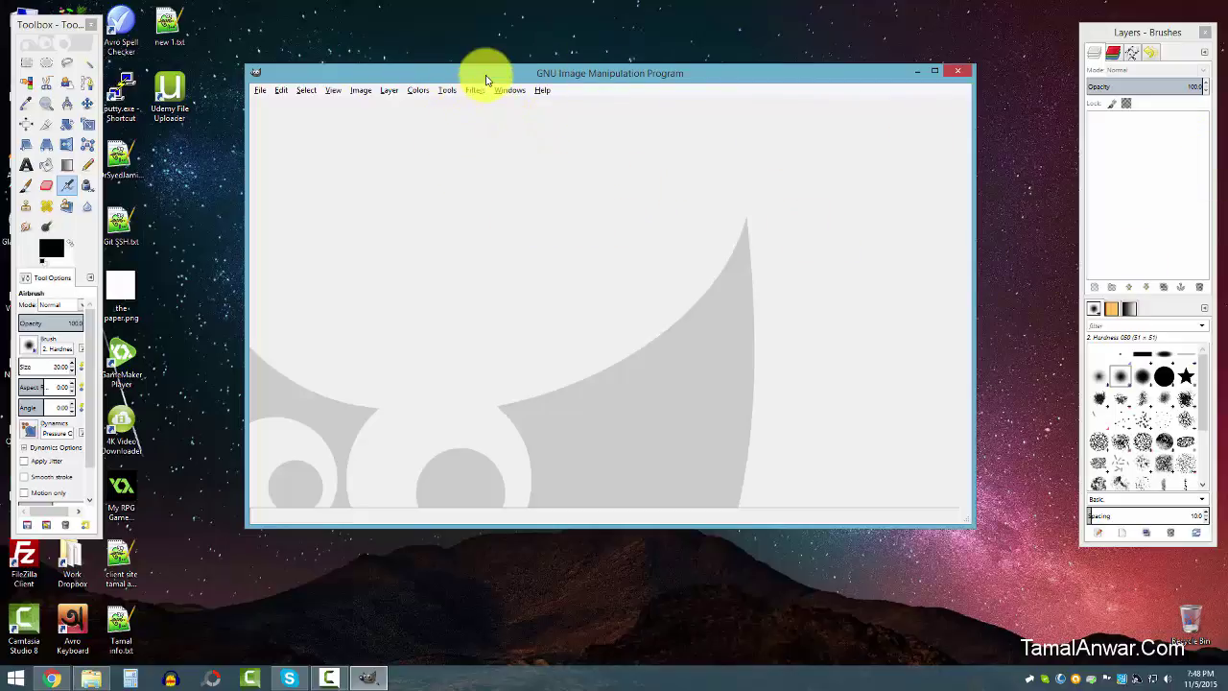
Step: Reposition GIMP's separate image, Toolbox and Layers - Brushes windows on the desktop
mouse_move(486, 80)
mouse_down()
mouse_move(431, 68)
mouse_move(507, 88)
mouse_move(475, 75)
mouse_up()
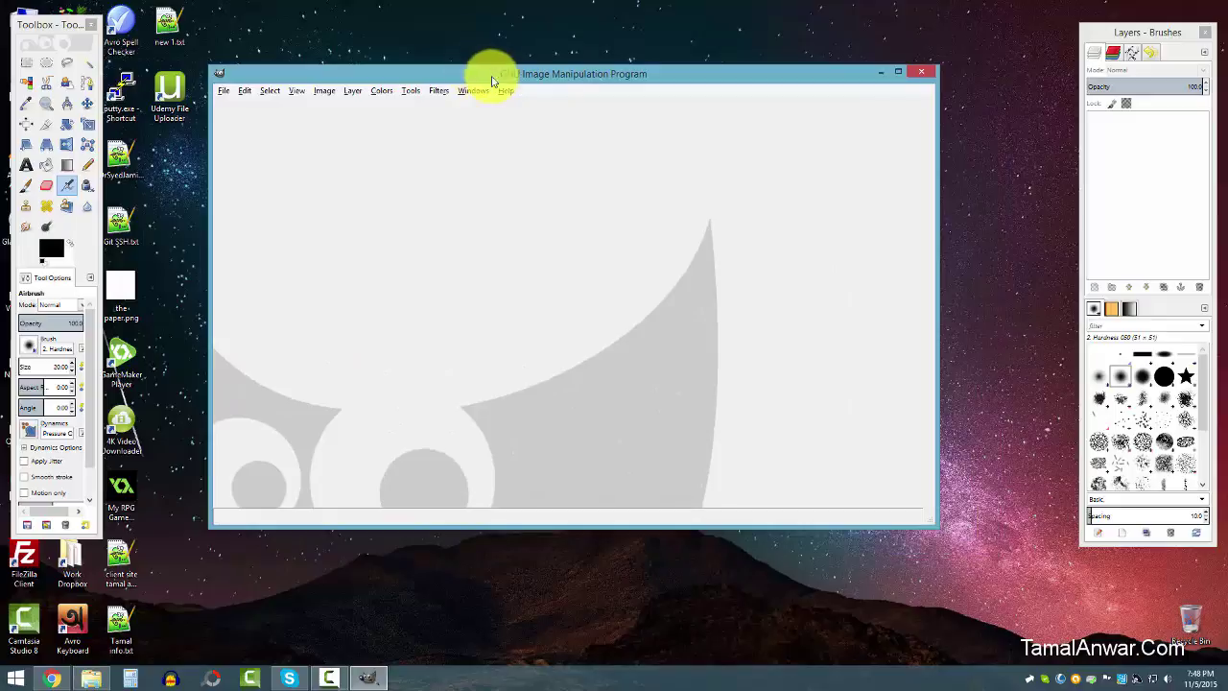
drag(554, 79, 581, 88)
drag(53, 26, 108, 40)
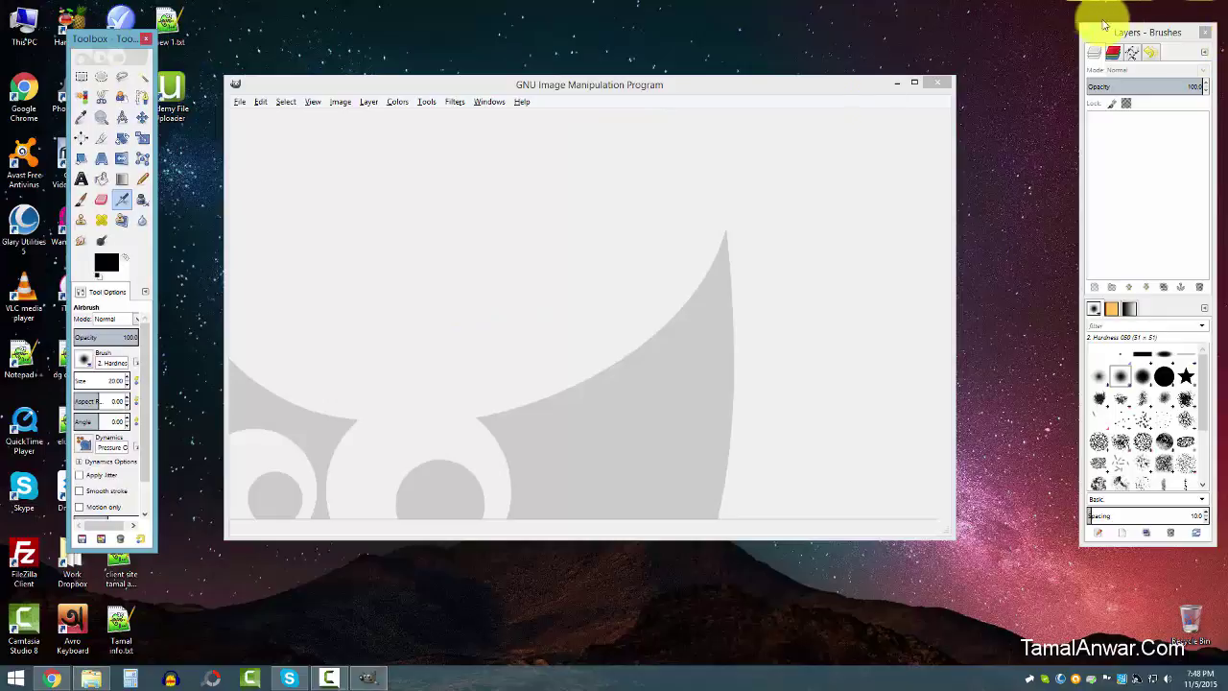
mouse_move(1124, 32)
mouse_down()
mouse_move(1079, 36)
mouse_move(1095, 41)
mouse_up()
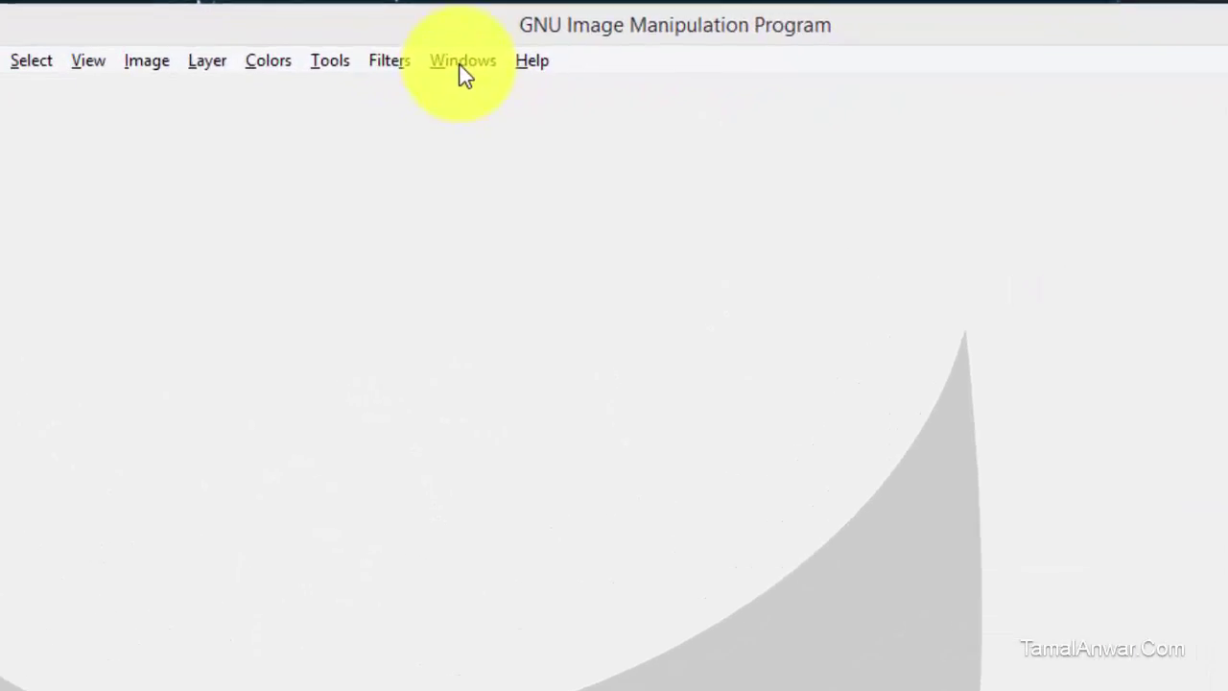
Step: Switch GIMP to Single-Window Mode, maximized, with a slightly wider toolbox
click(489, 104)
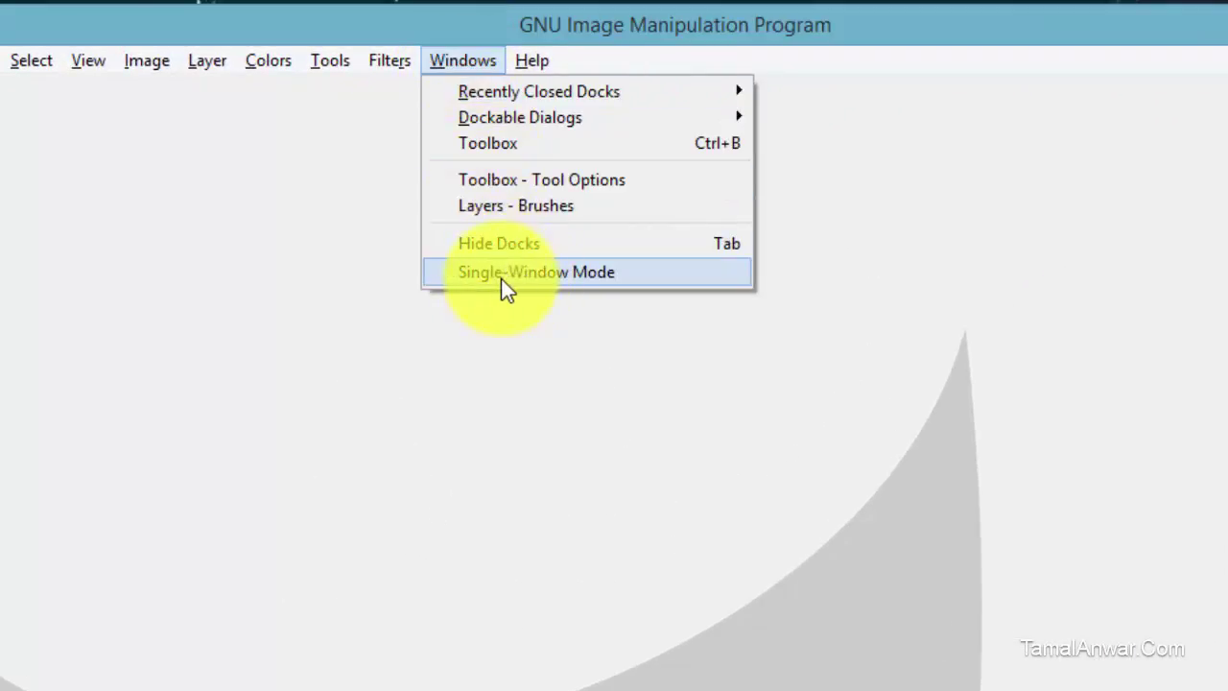
click(585, 277)
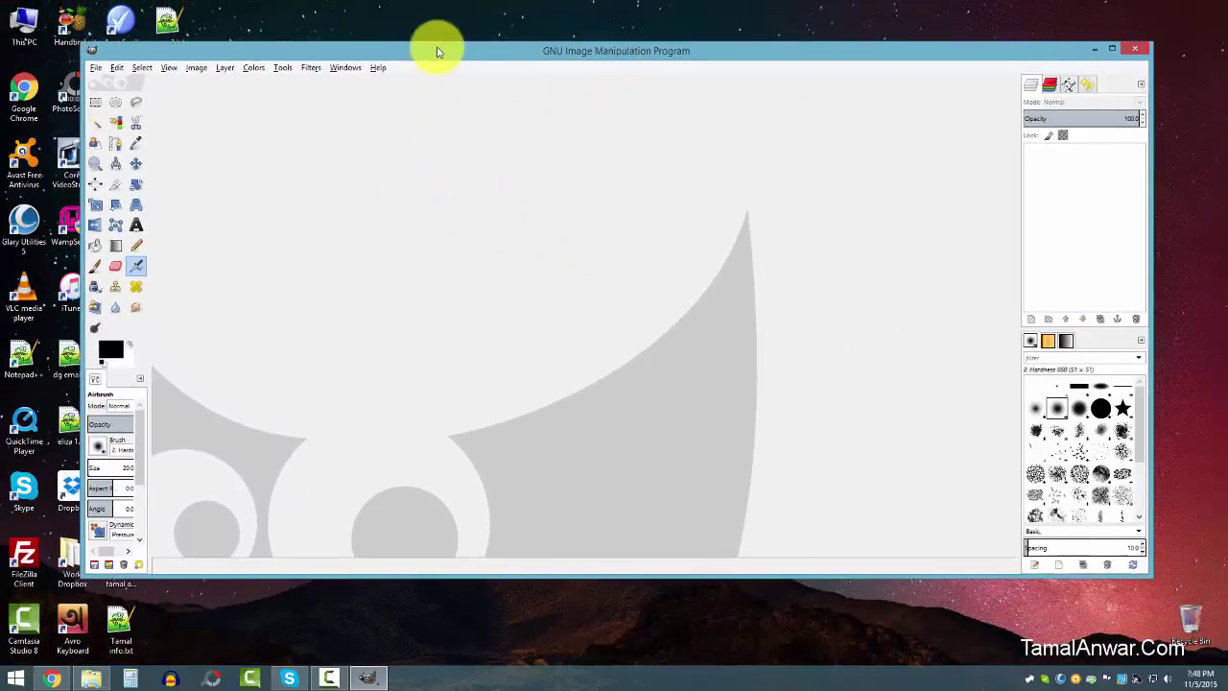
double_click(436, 51)
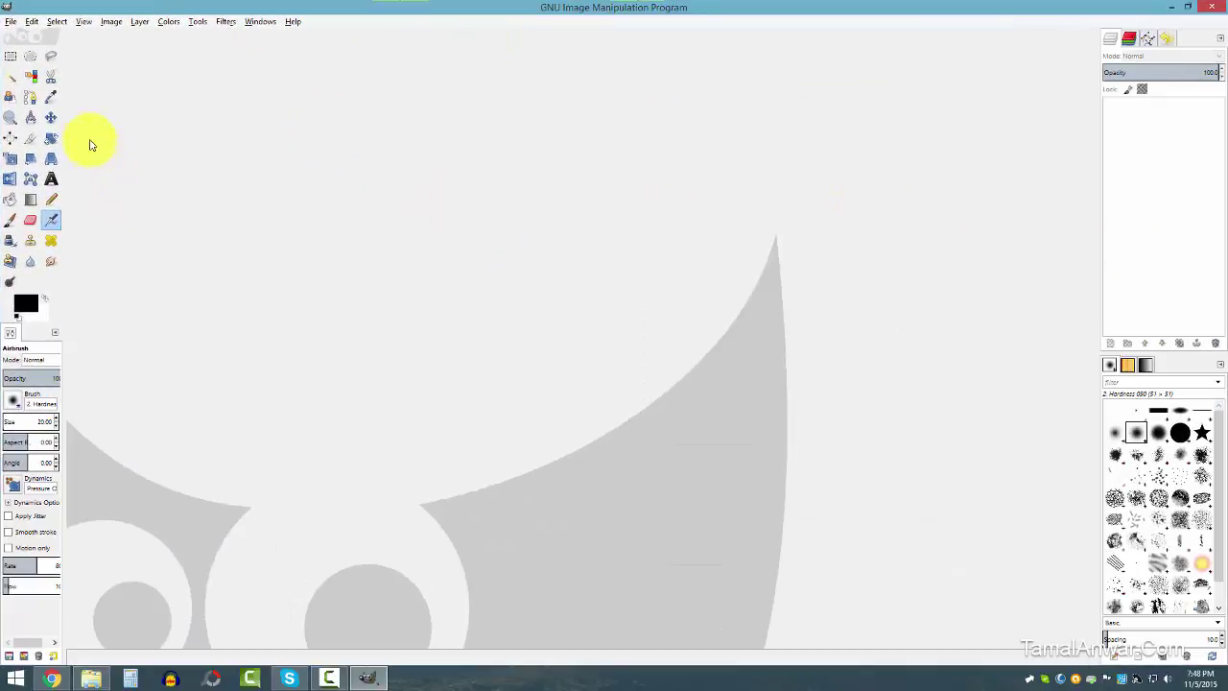
mouse_move(67, 128)
mouse_down()
mouse_move(275, 127)
mouse_move(74, 131)
mouse_up()
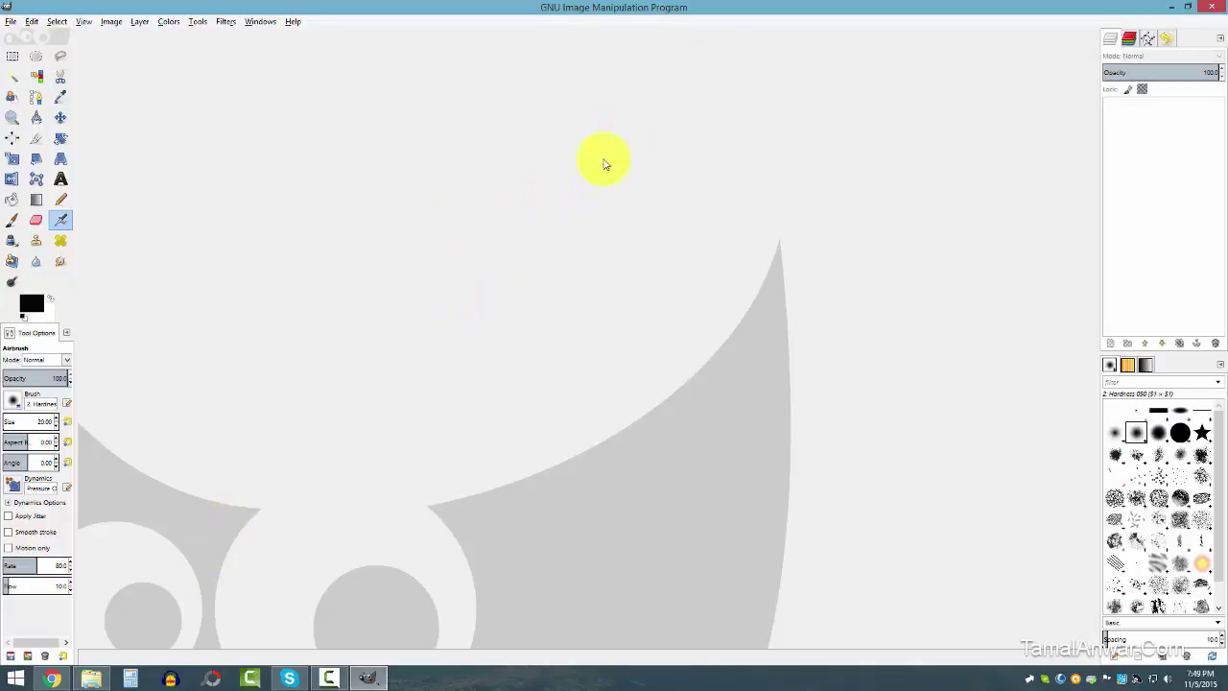
Step: Switch to the File Explorer window showing the Gimp folder and move it aside so GIMP's empty canvas area is exposed
click(91, 678)
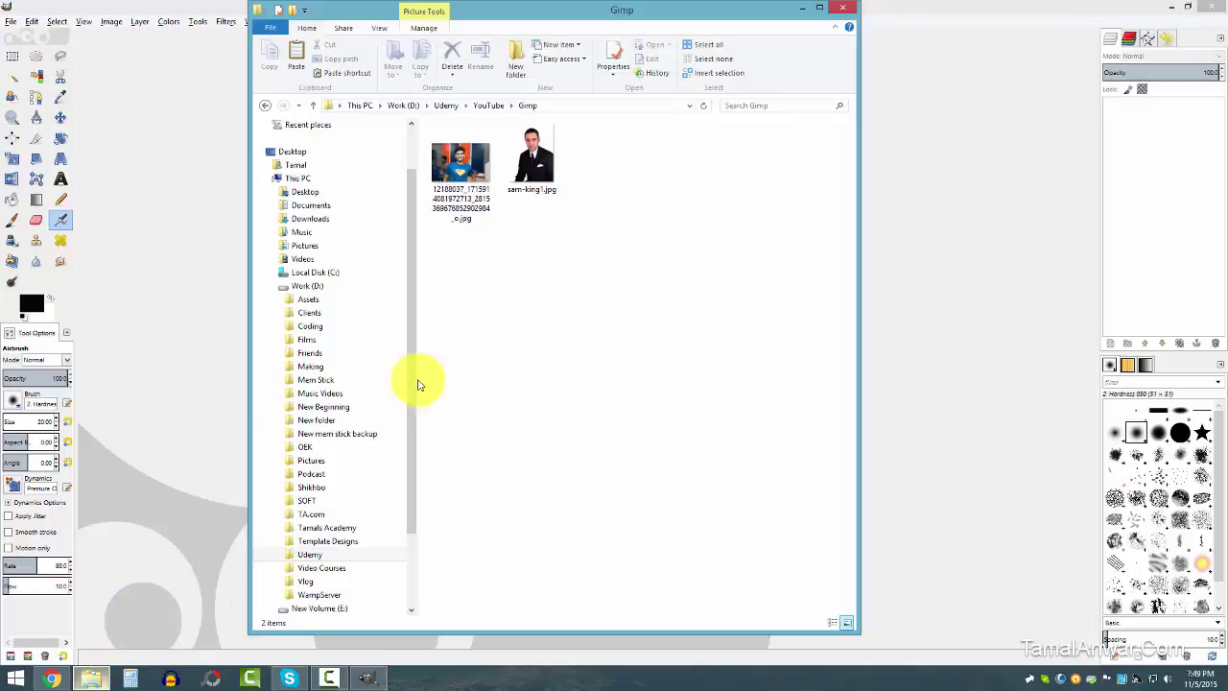
drag(589, 13, 748, 80)
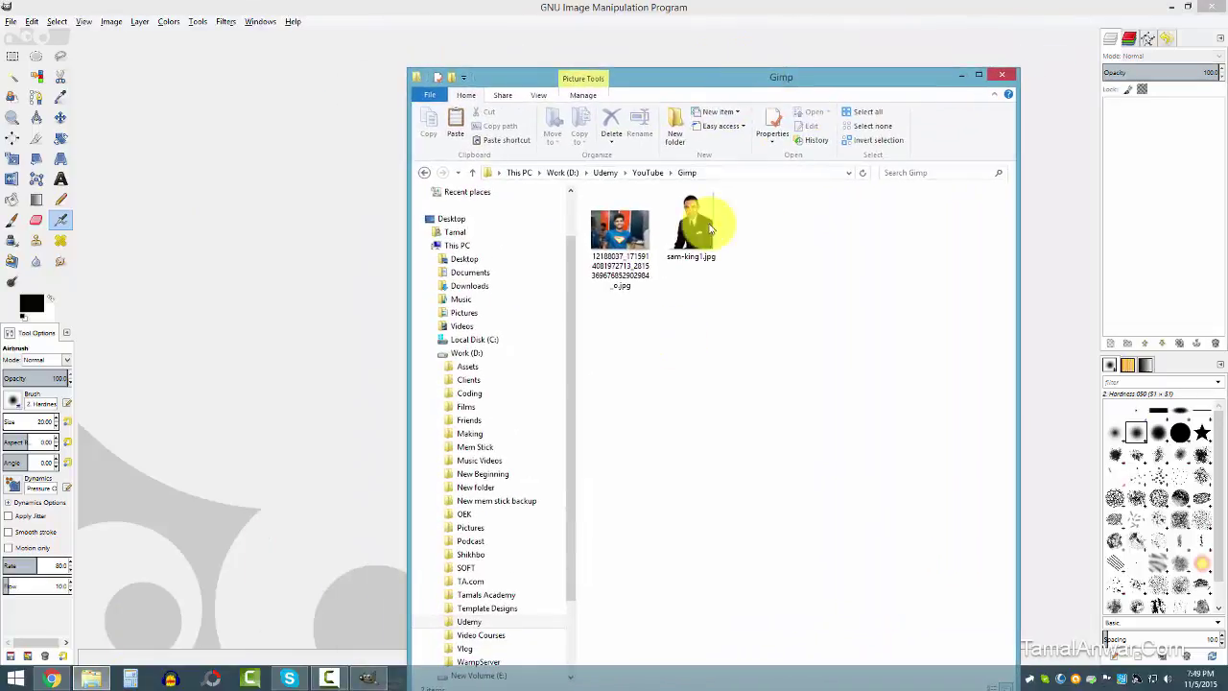
click(688, 229)
drag(689, 230, 967, 56)
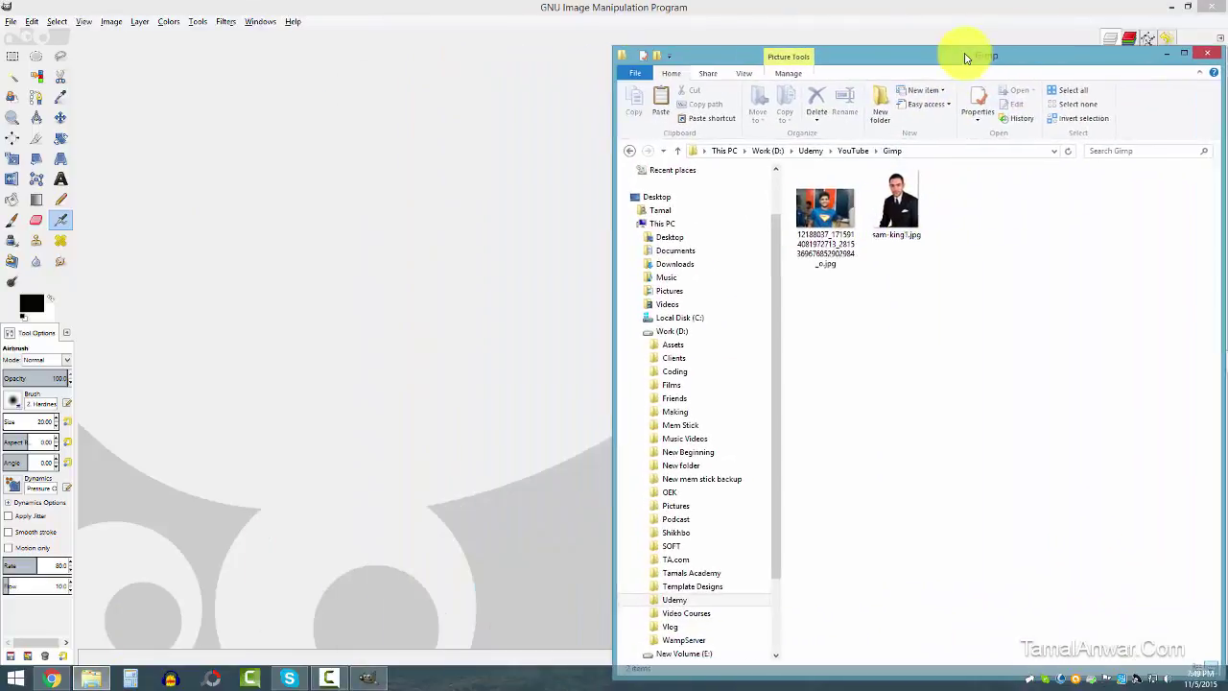
Step: Preview sam-king1.jpg and the photo of the man in the blue T-shirt in Windows Photo Viewer, closing each one
click(892, 220)
double_click(913, 210)
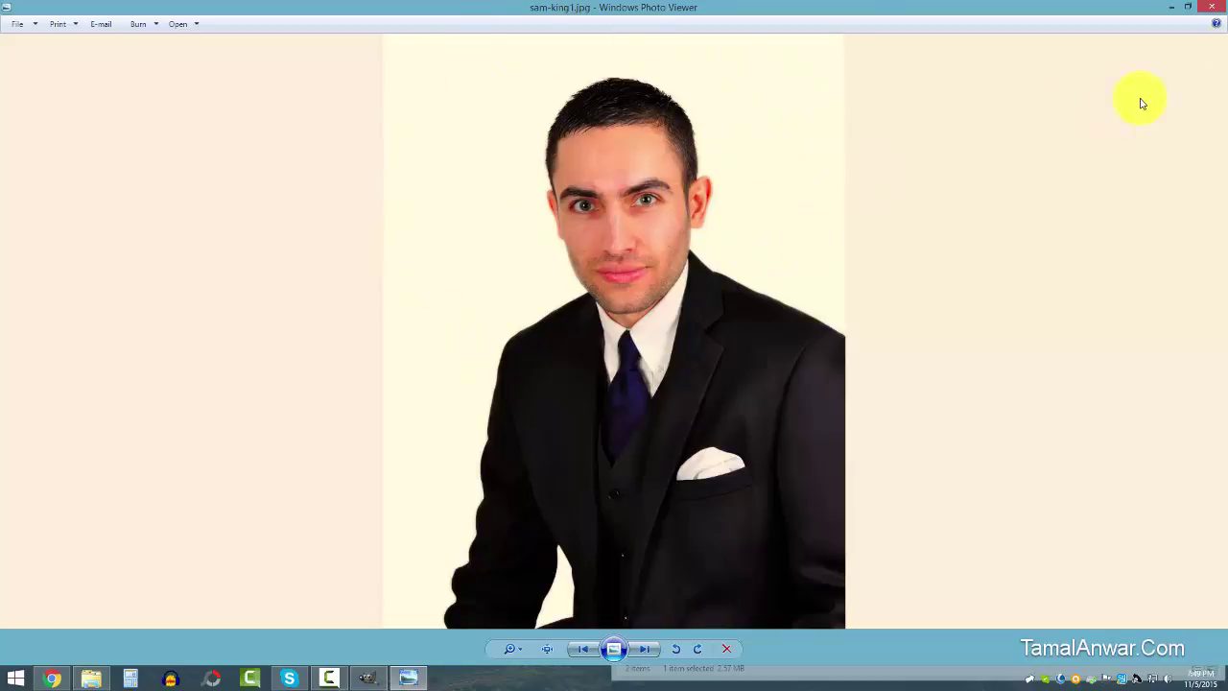
click(1216, 8)
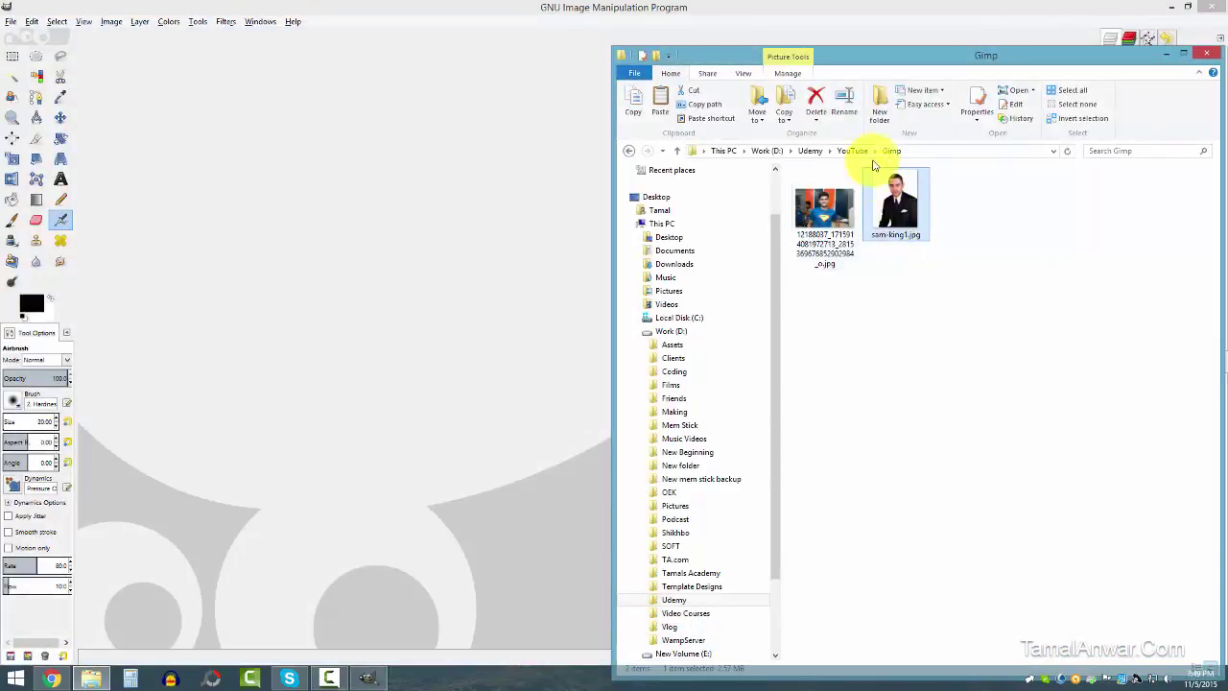
double_click(825, 204)
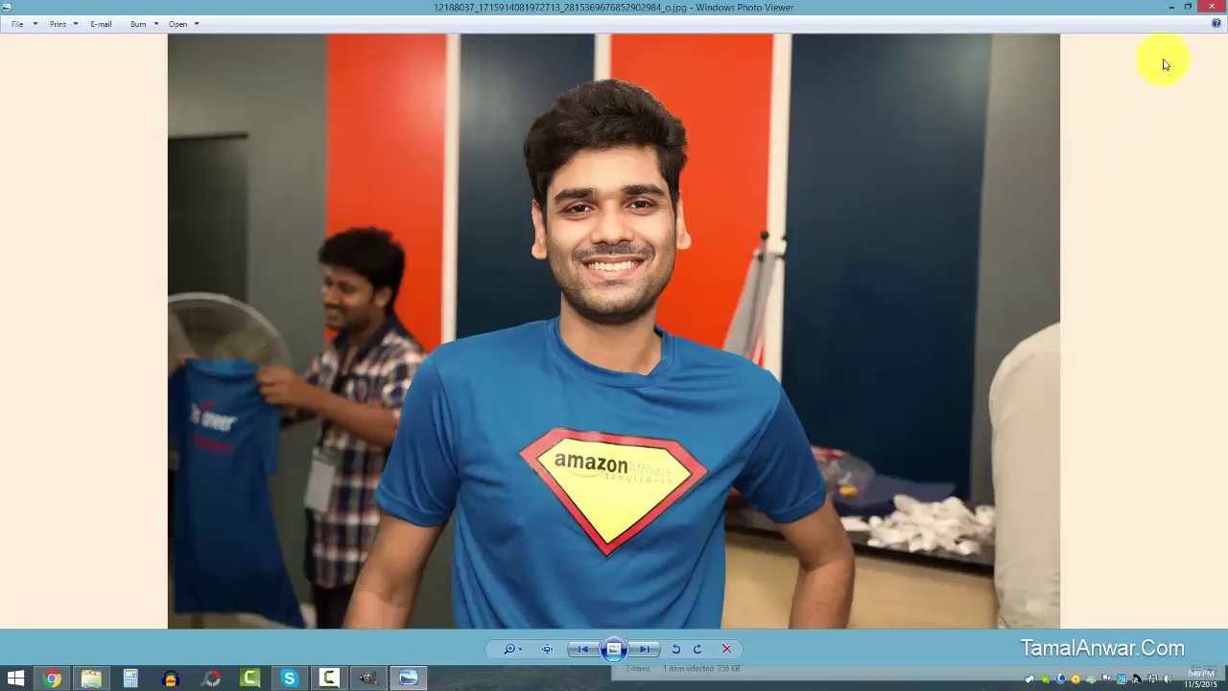
click(1208, 7)
Step: Open sam-king1.jpg from the Gimp folder as an image in GIMP and examine the portrait at different zoom levels
drag(911, 198, 406, 235)
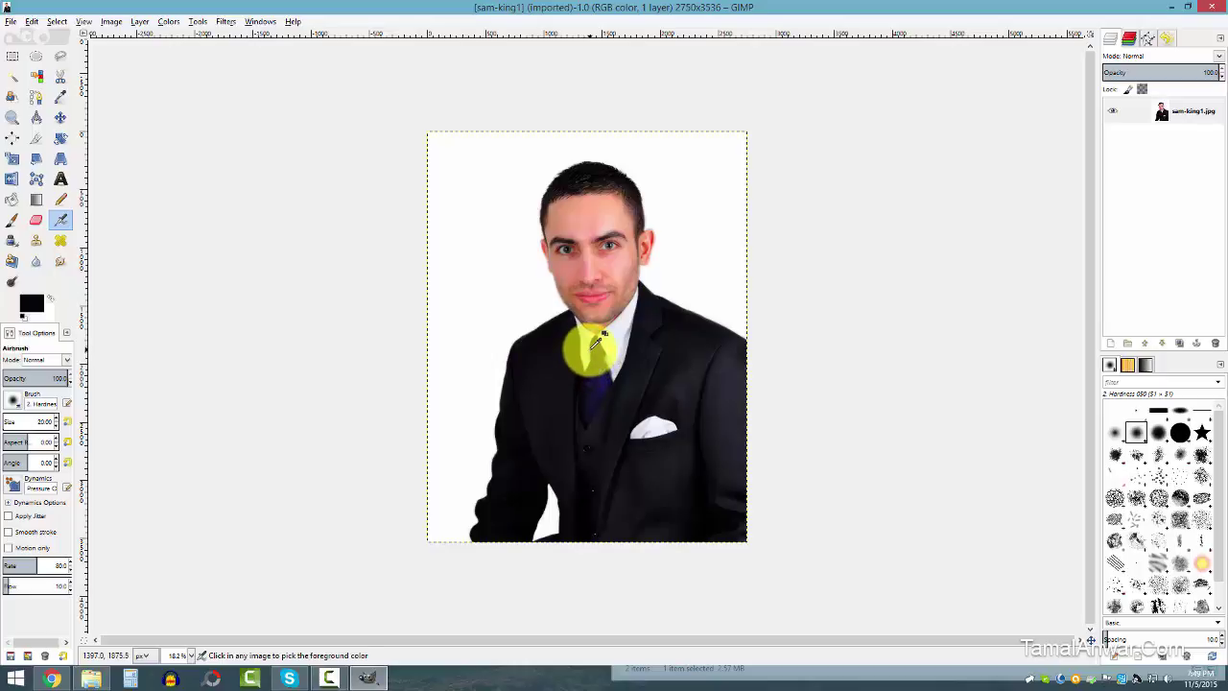
ctrl+scroll(594, 341, up, 3)
scroll(593, 323, down, 5)
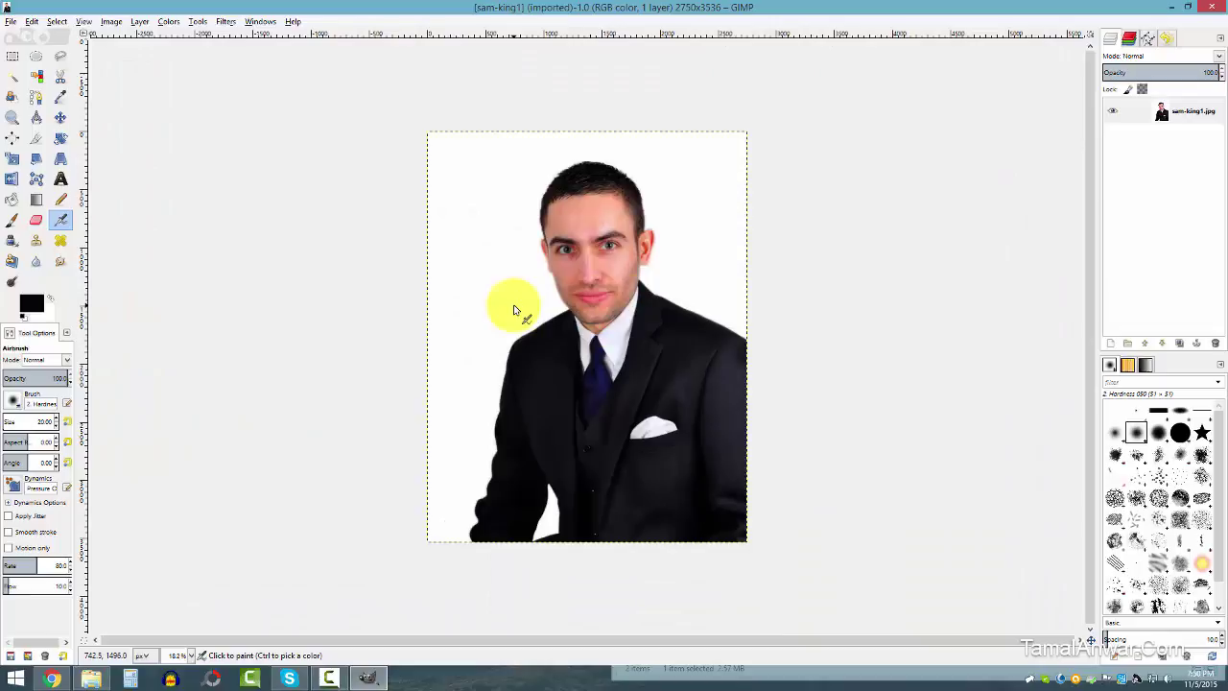
scroll(514, 310, up, 5)
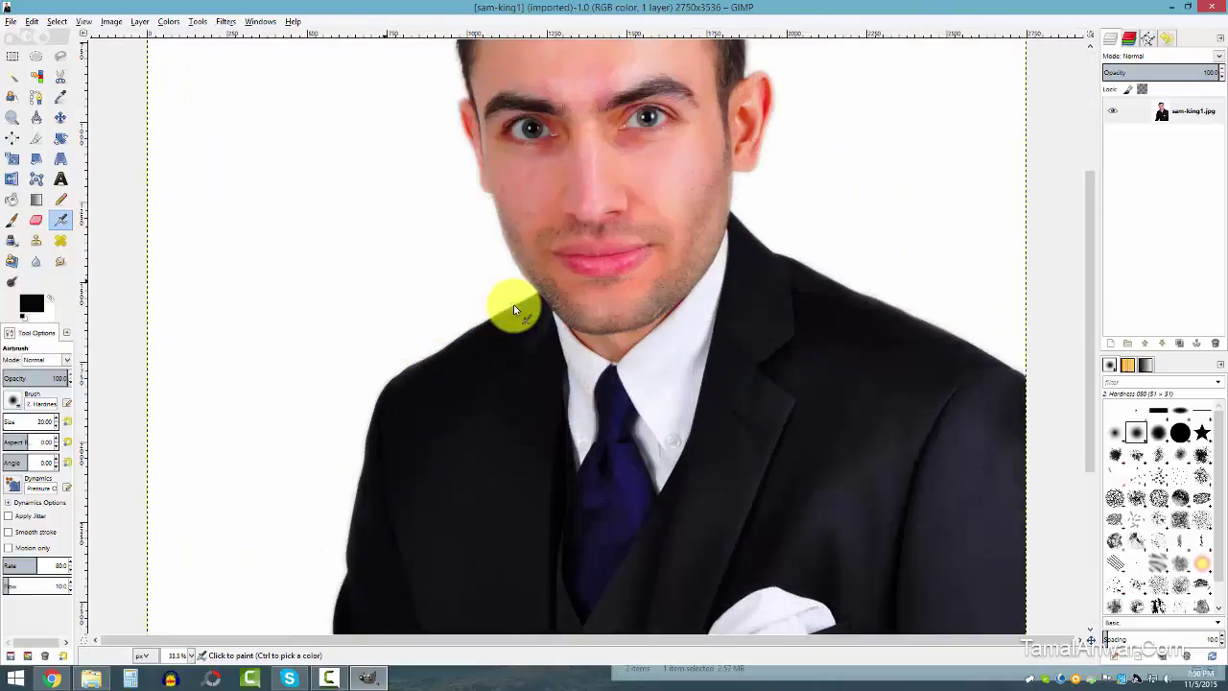
scroll(513, 309, down, 4)
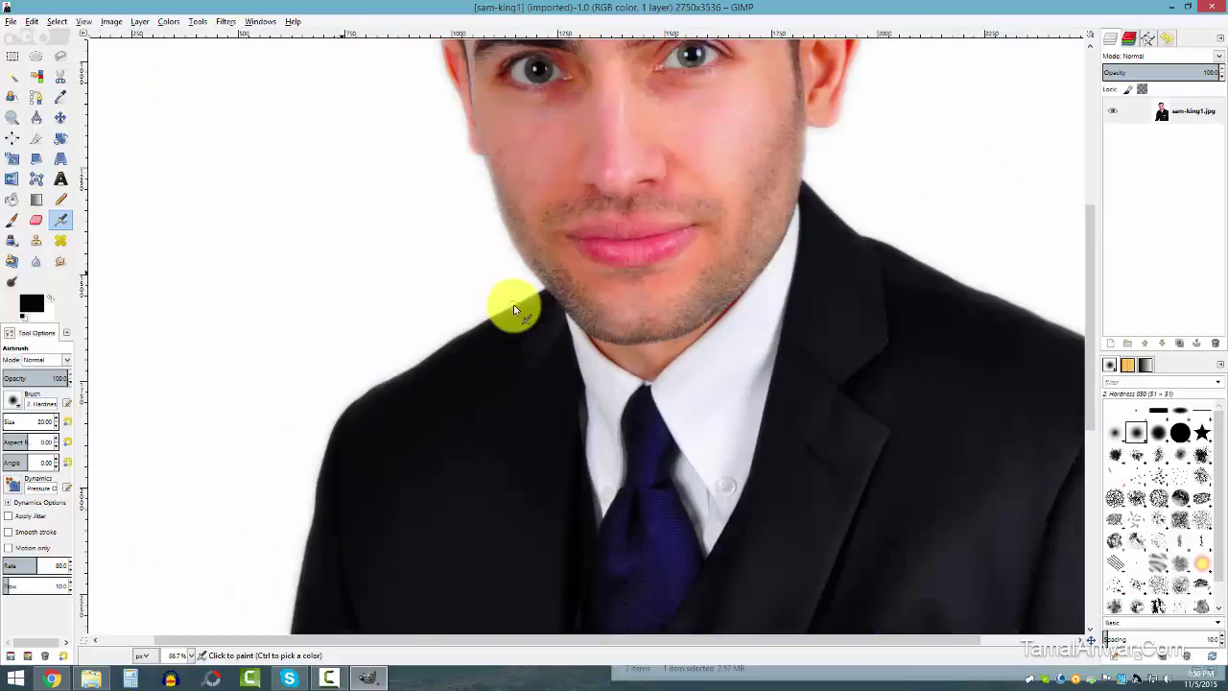
scroll(513, 310, down, 2)
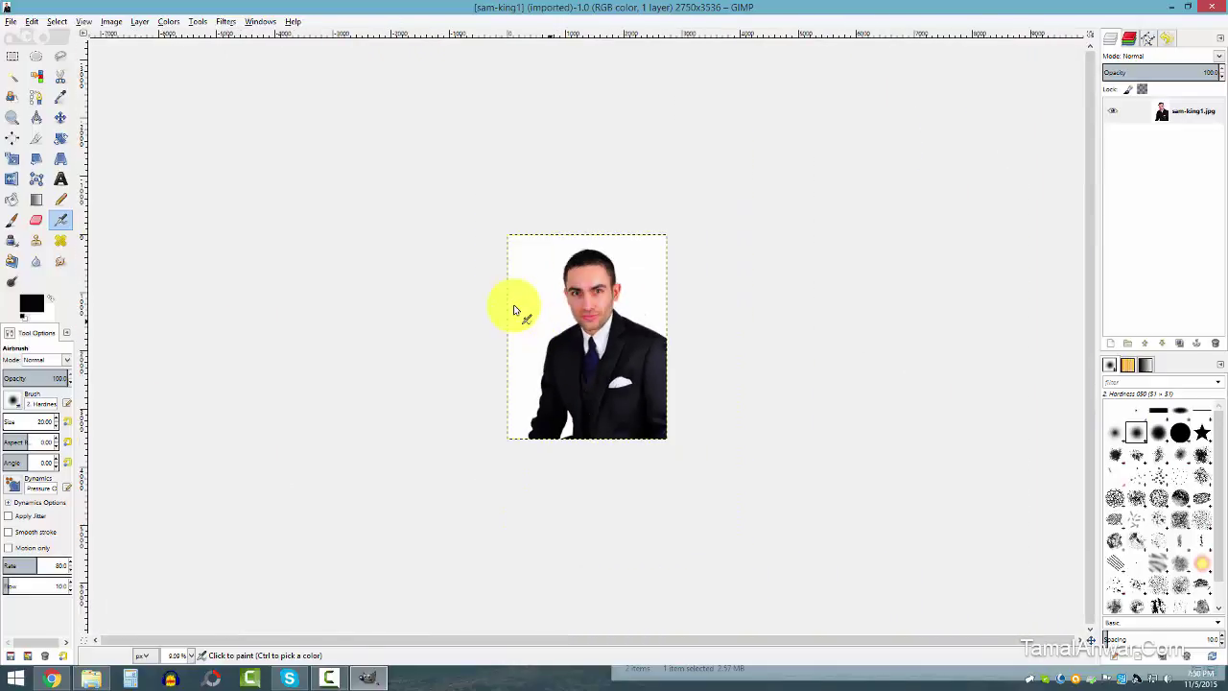
scroll(513, 310, up, 5)
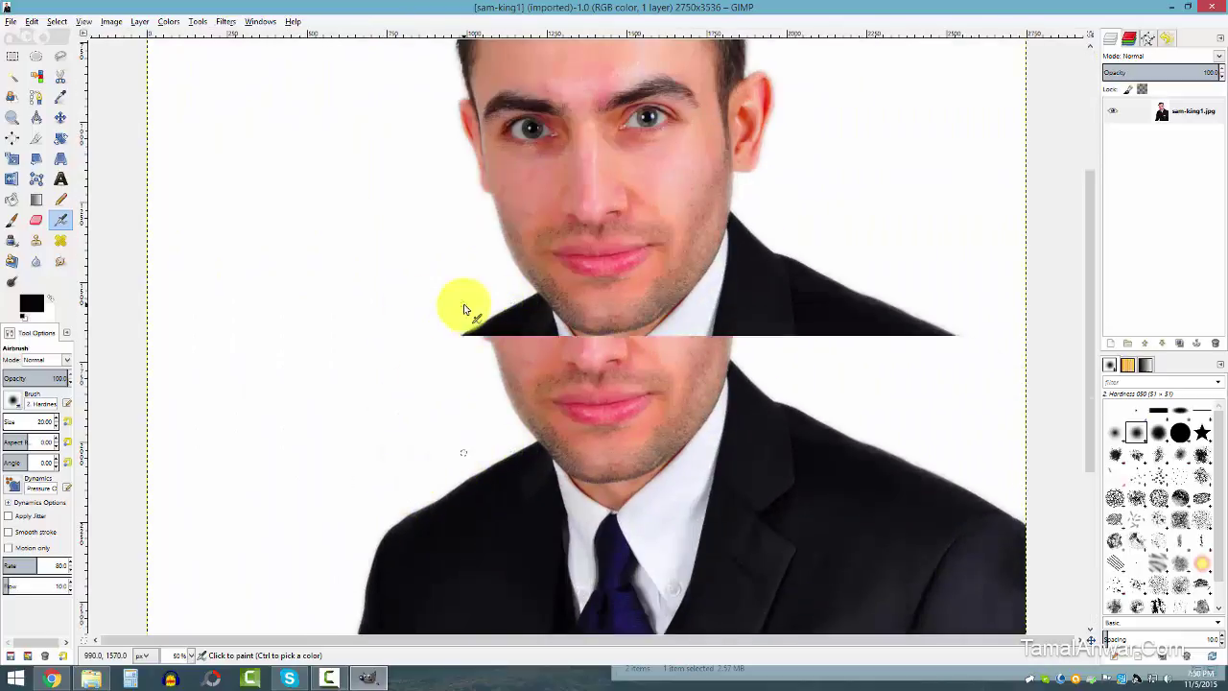
scroll(463, 310, up, 5)
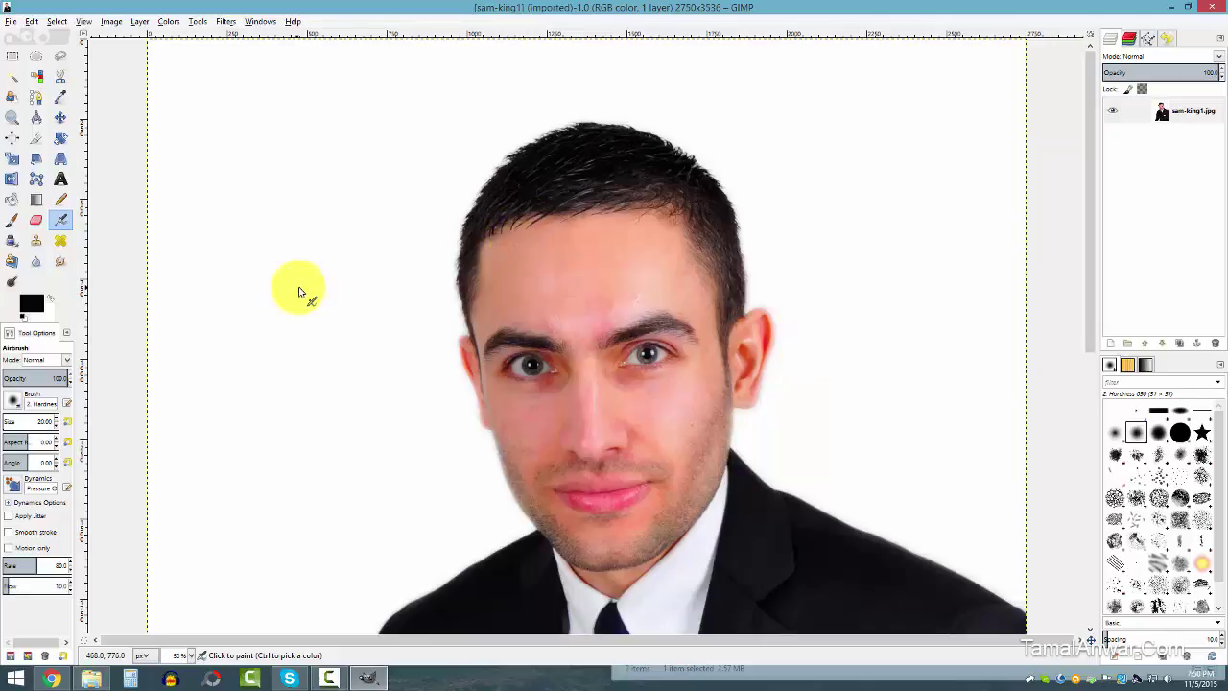
scroll(296, 282, down, 5)
scroll(297, 282, up, 5)
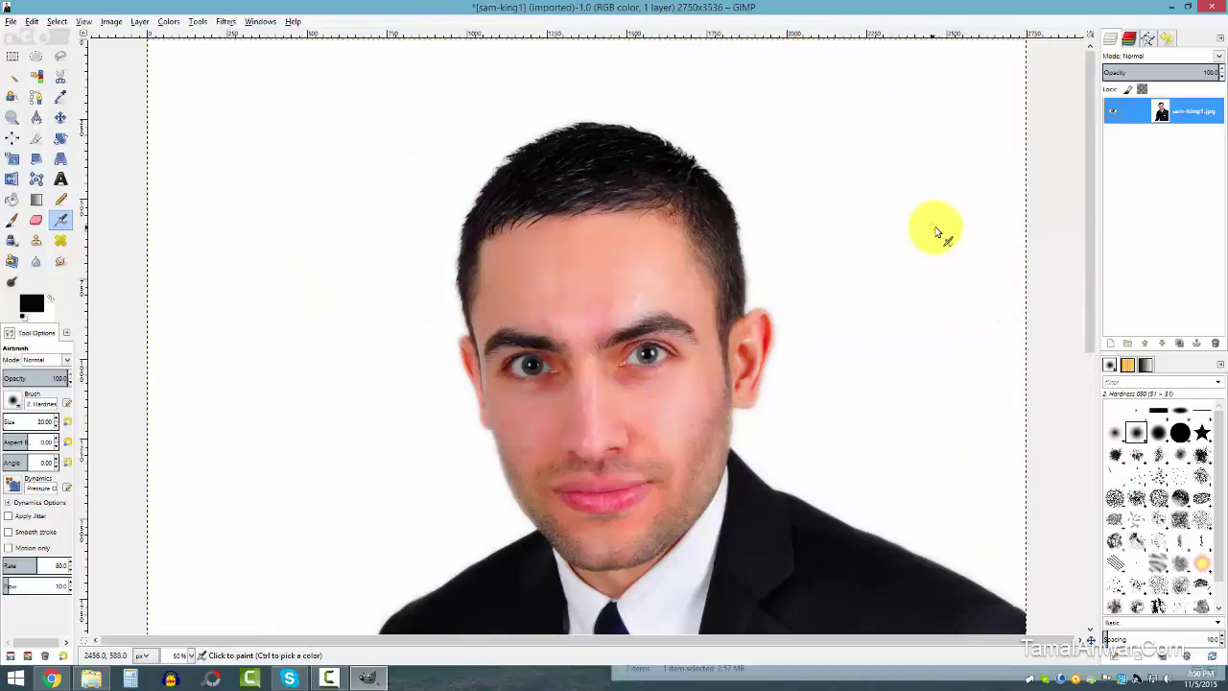
Step: Add an alpha channel to the sam-king1.jpg layer
click(1183, 111)
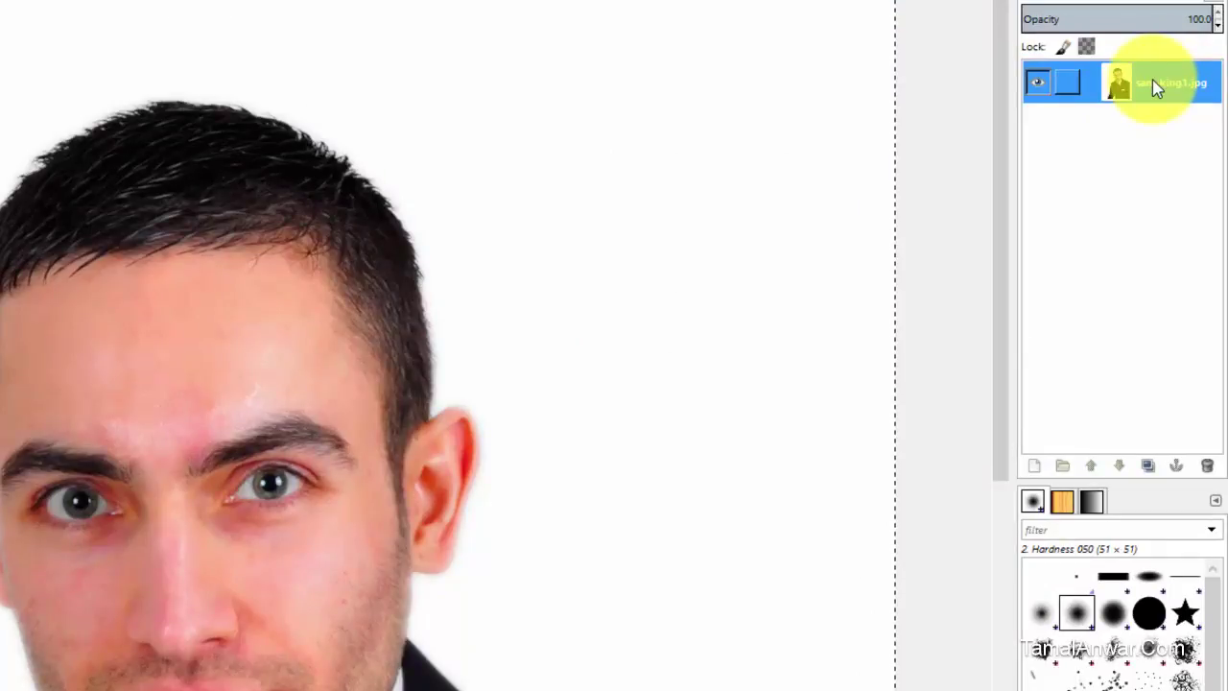
right_click(1155, 87)
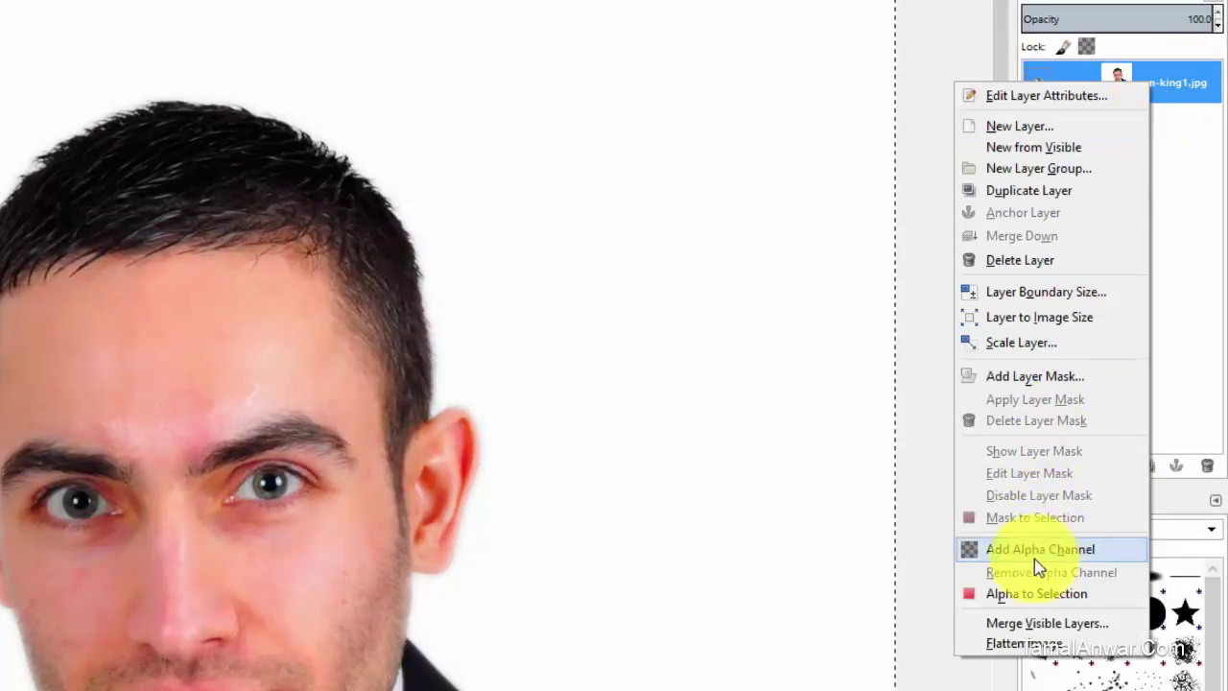
click(1093, 549)
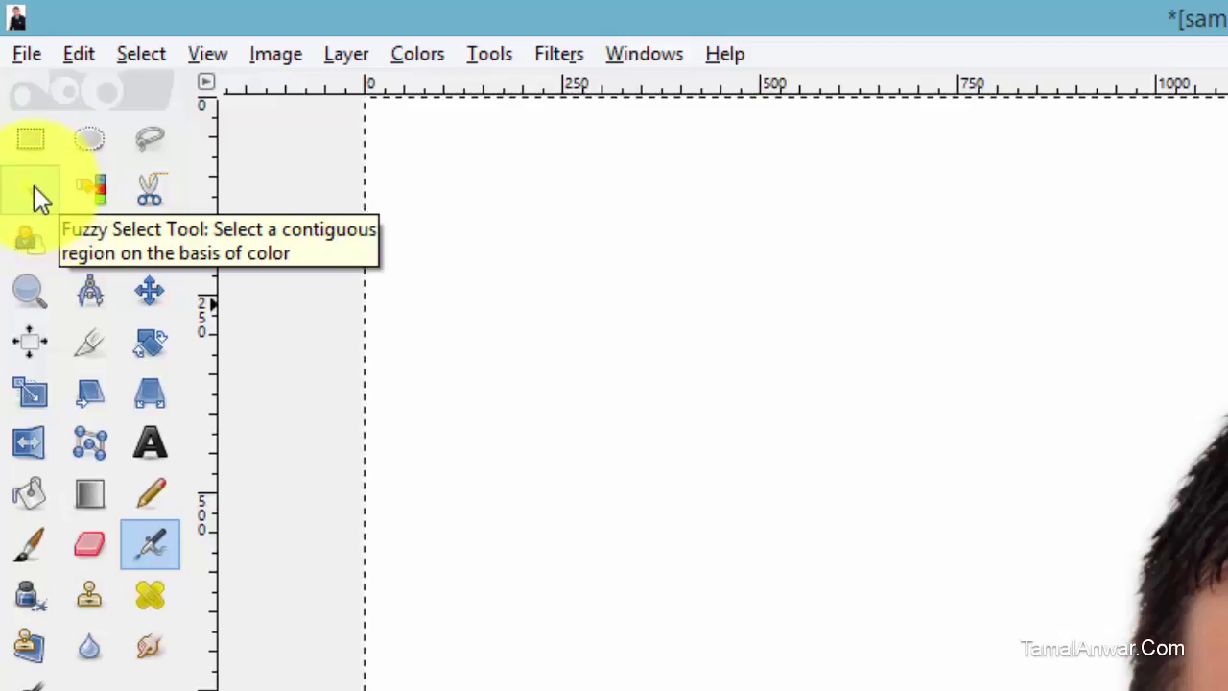
Step: Widen the toolbox and select the white background with Fuzzy Select at threshold 15, checking the outline around the portrait
click(34, 192)
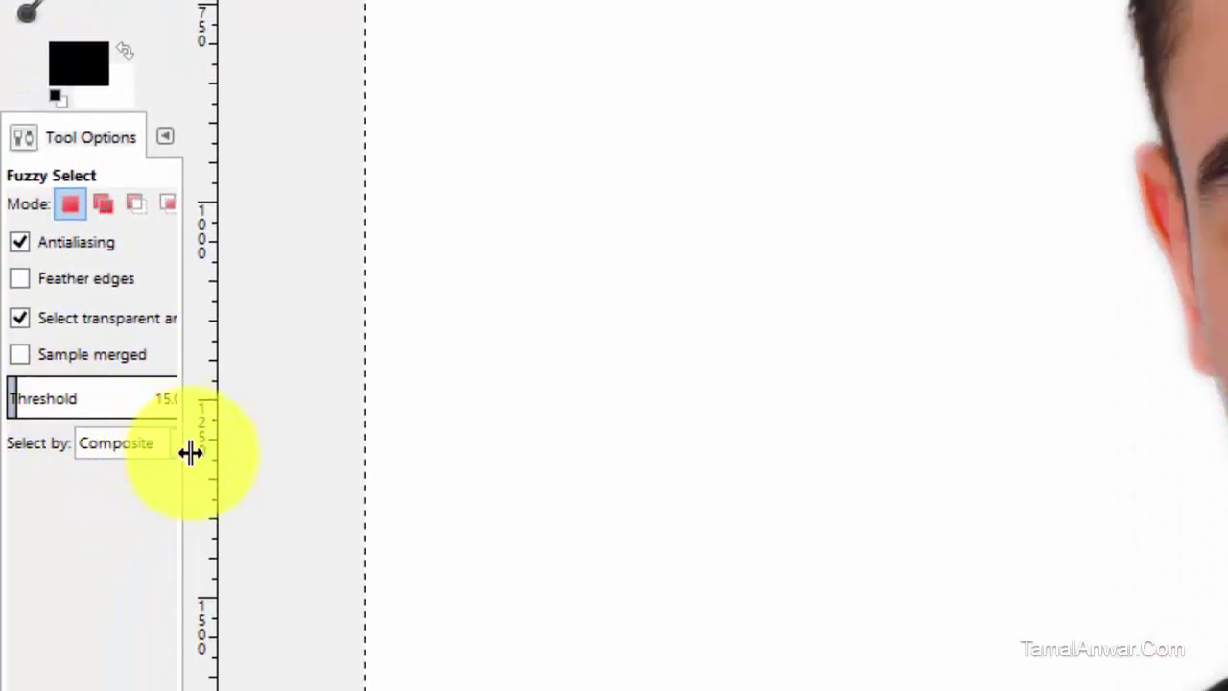
drag(192, 452, 238, 604)
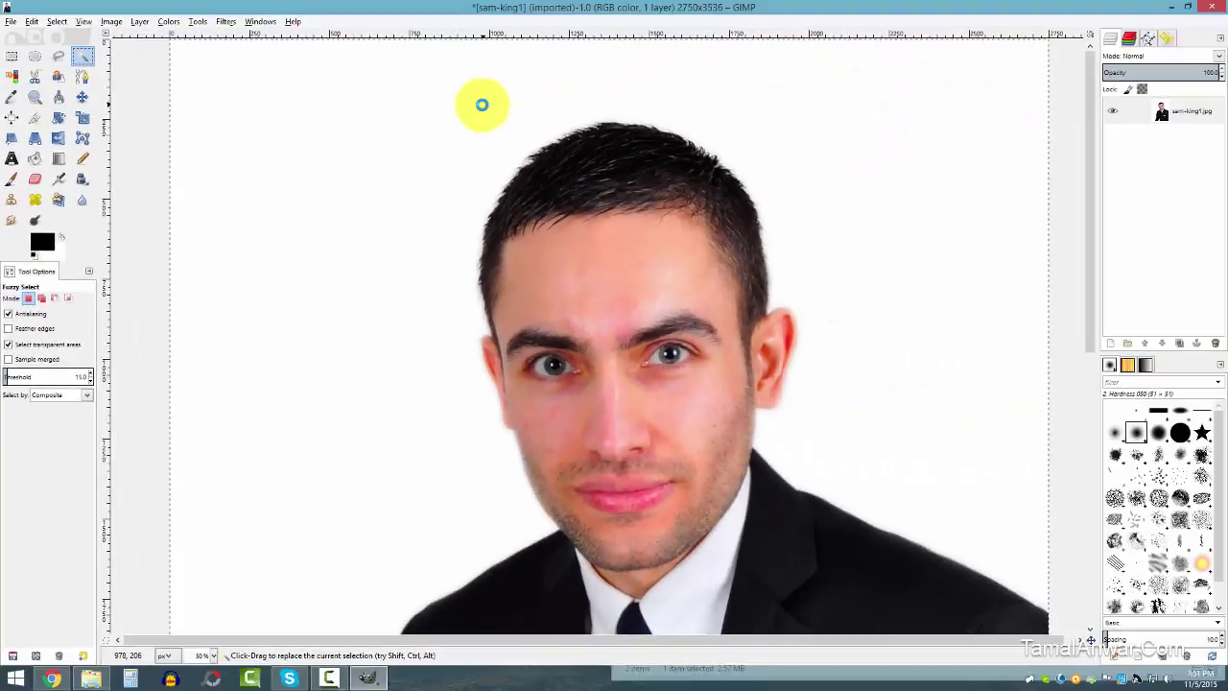
click(481, 104)
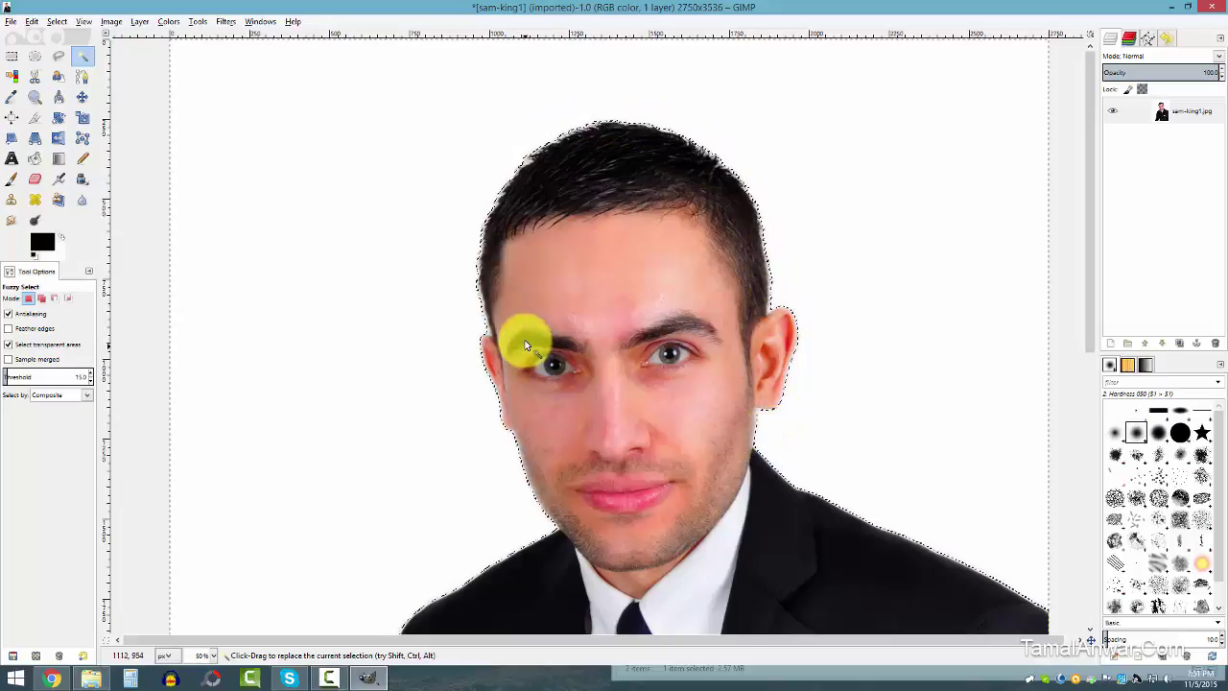
scroll(524, 337, down, 8)
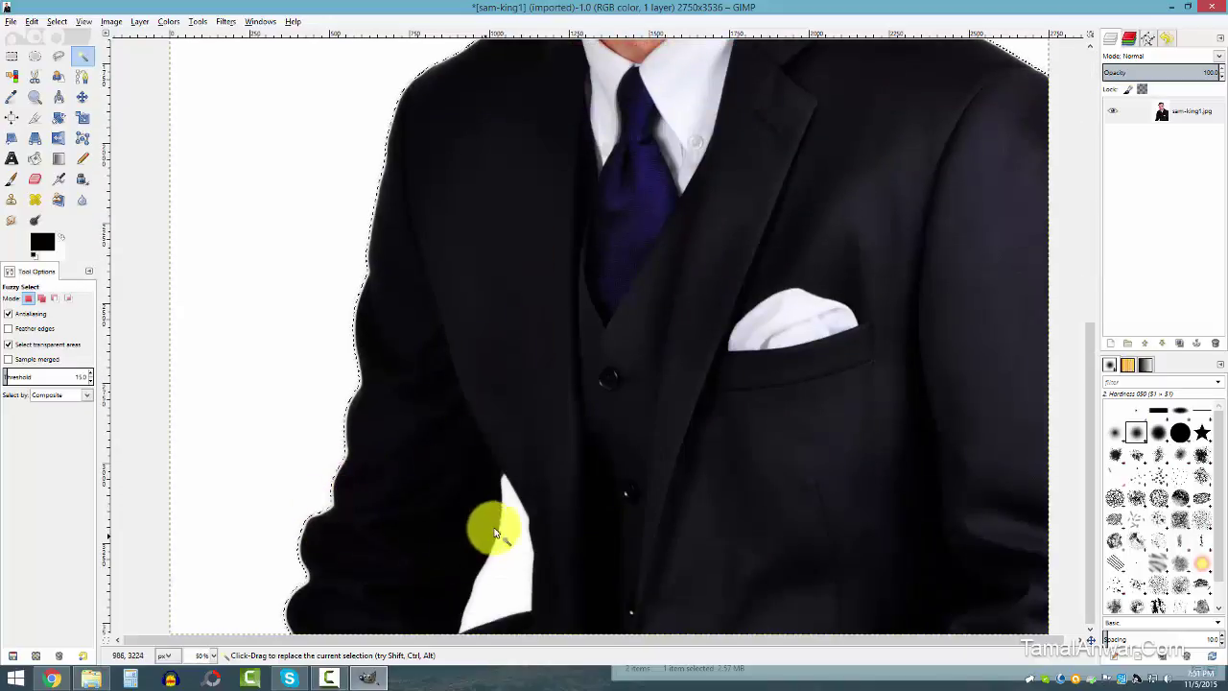
scroll(356, 288, up, 8)
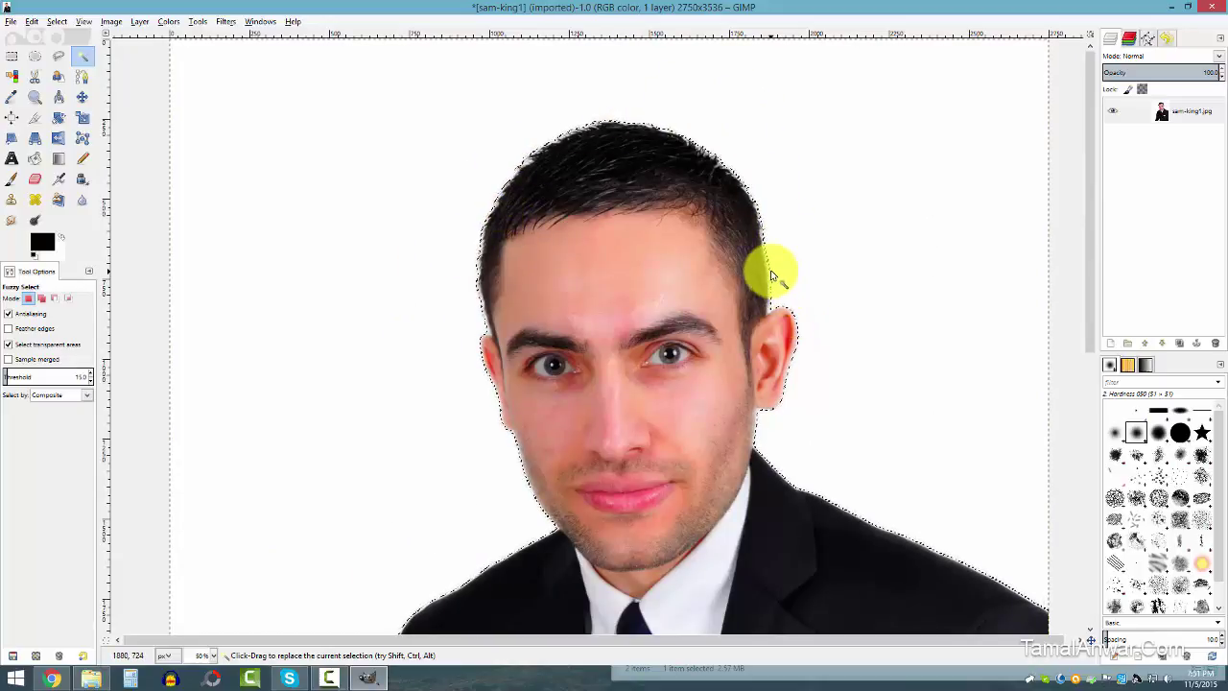
key(ctrl)
scroll(449, 240, up, 3)
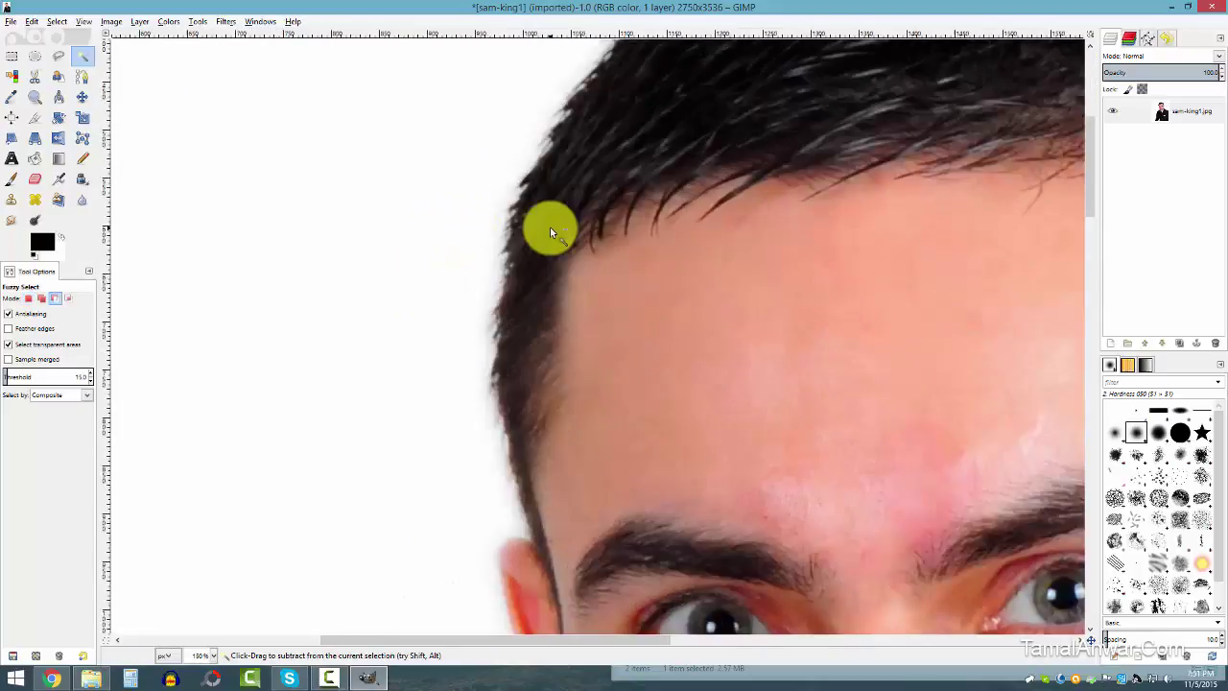
scroll(527, 215, up, 1)
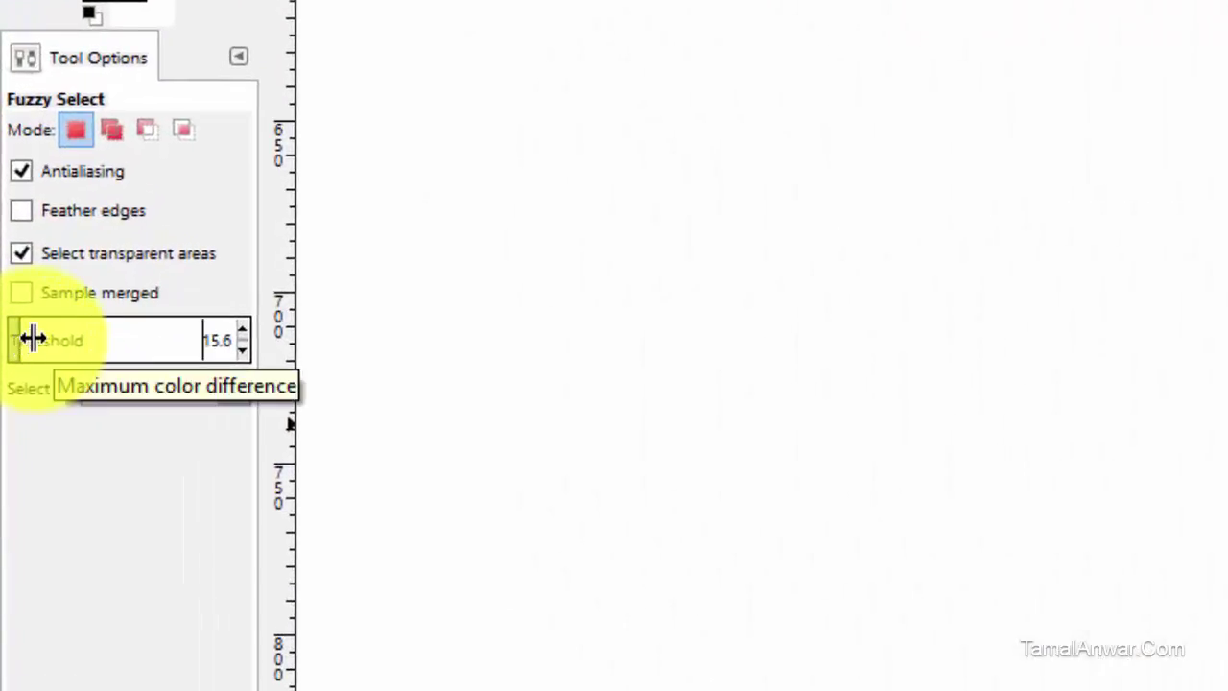
Step: Raise the Fuzzy Select threshold to about 33 and reselect the white background, checking the outline along the hair
drag(13, 375, 20, 373)
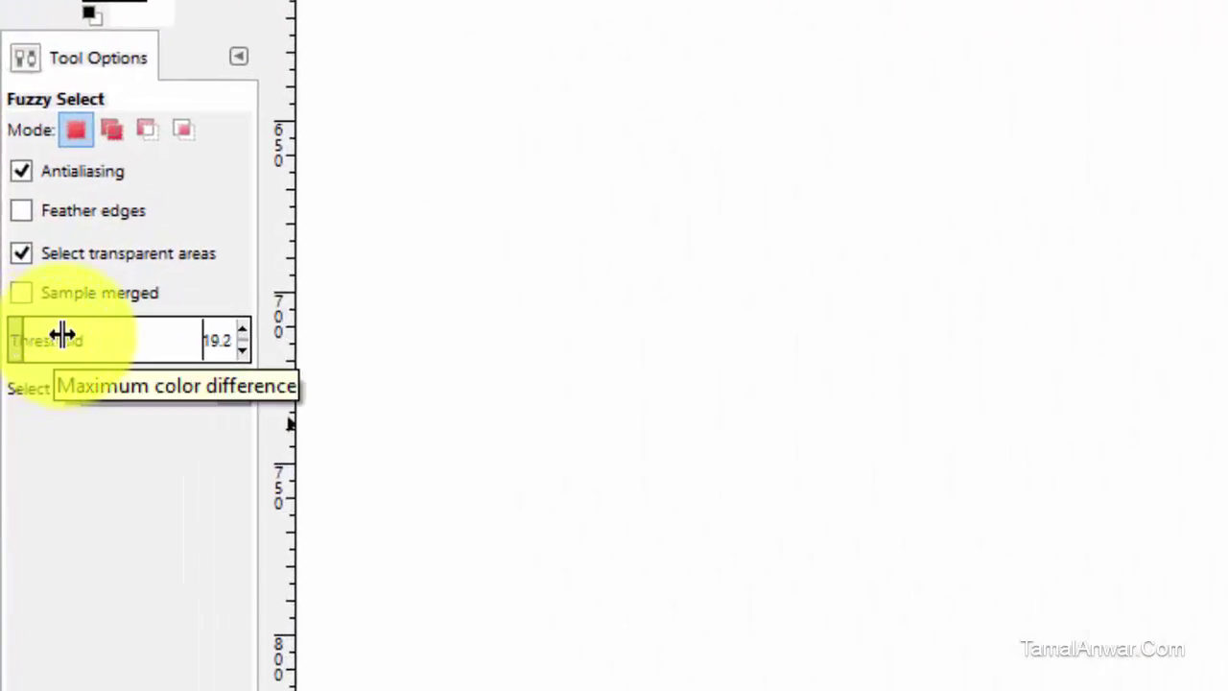
mouse_move(62, 335)
mouse_down()
mouse_move(28, 343)
mouse_move(25, 332)
mouse_move(39, 335)
mouse_up()
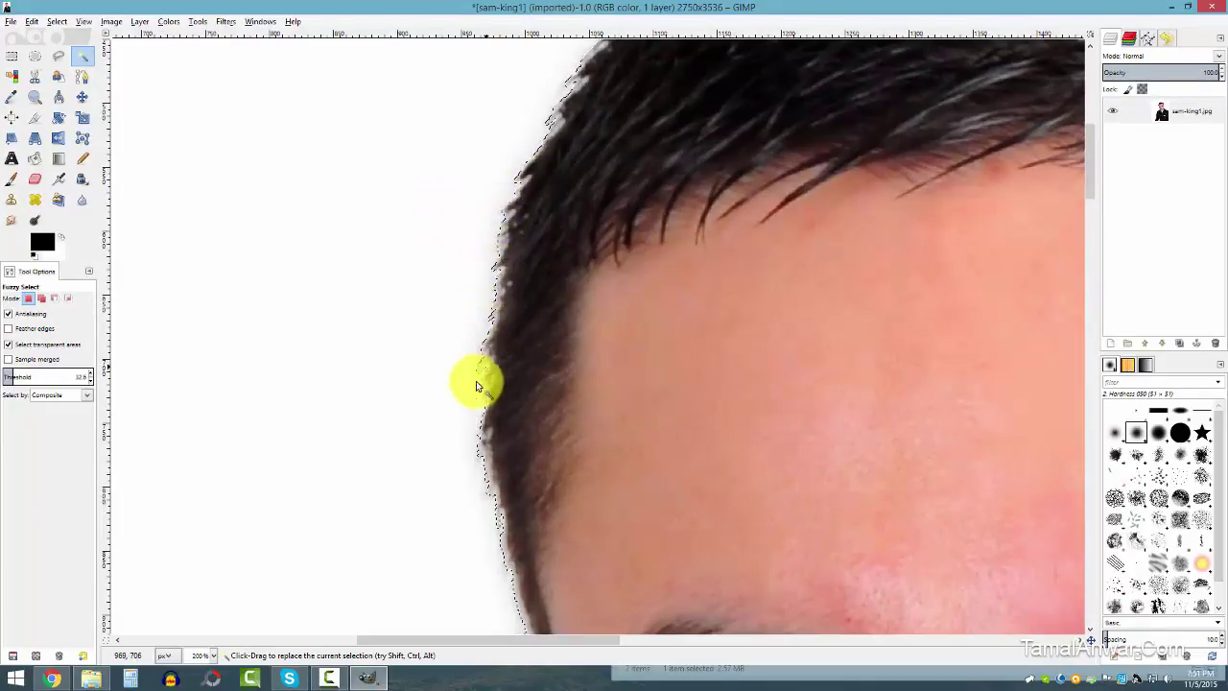
scroll(652, 288, up, 5)
scroll(681, 451, down, 2)
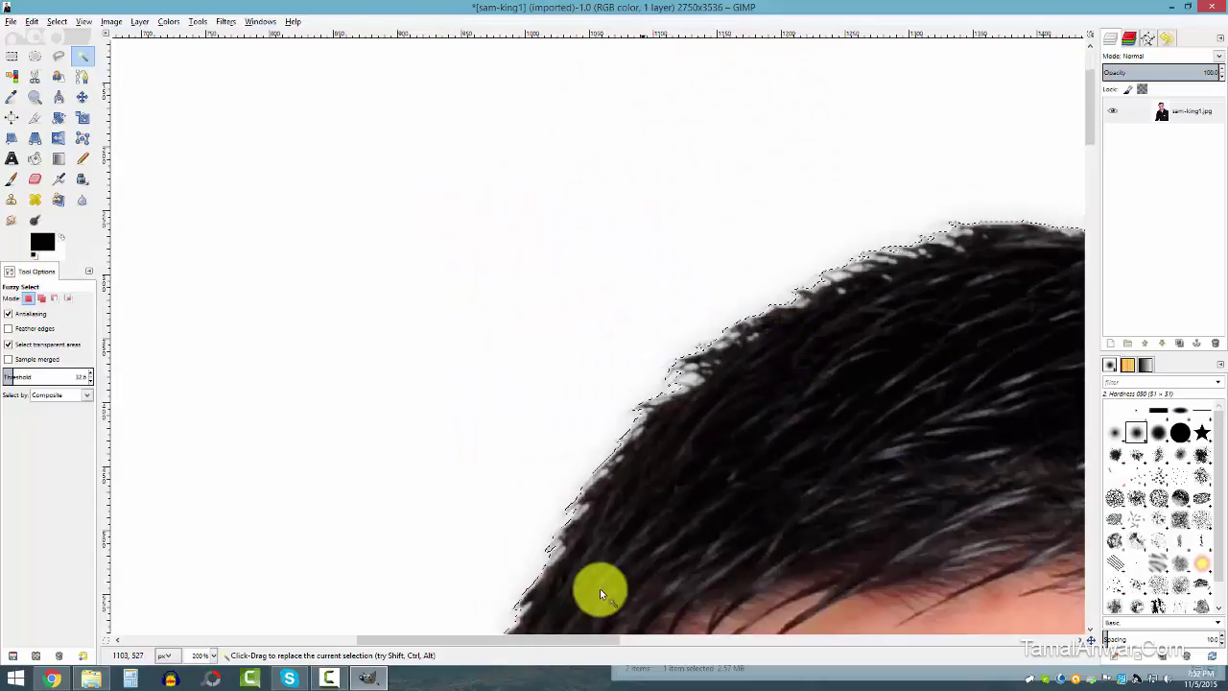
drag(583, 641, 693, 638)
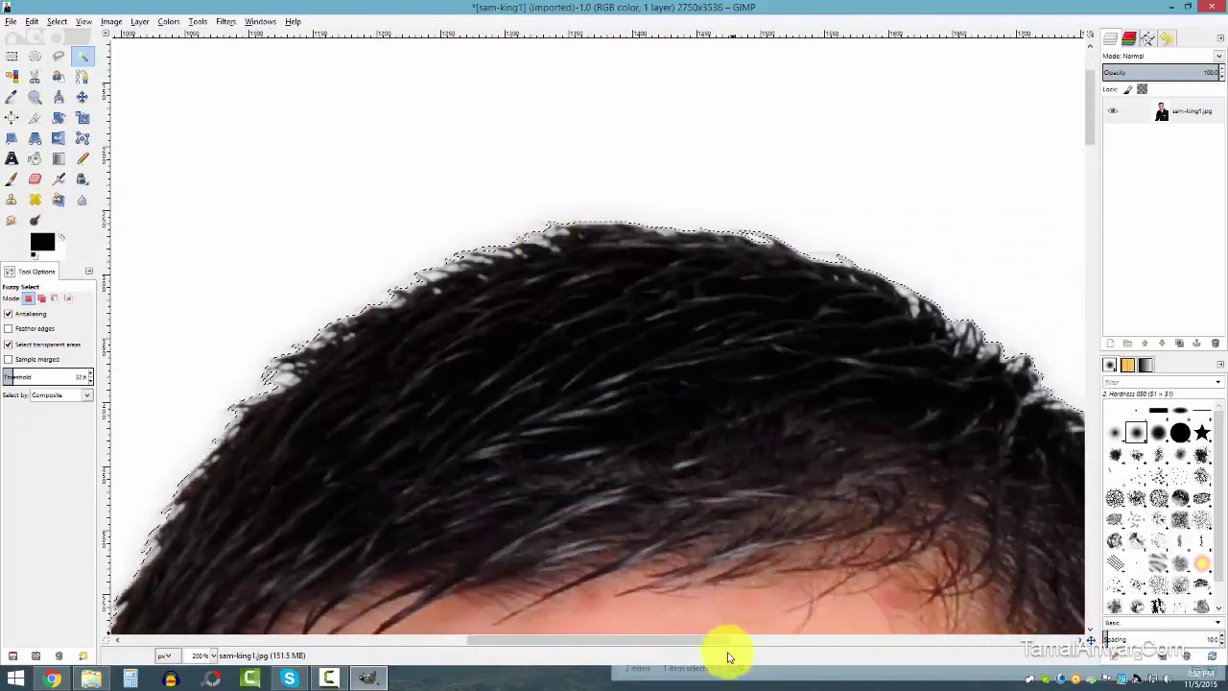
drag(722, 644, 789, 639)
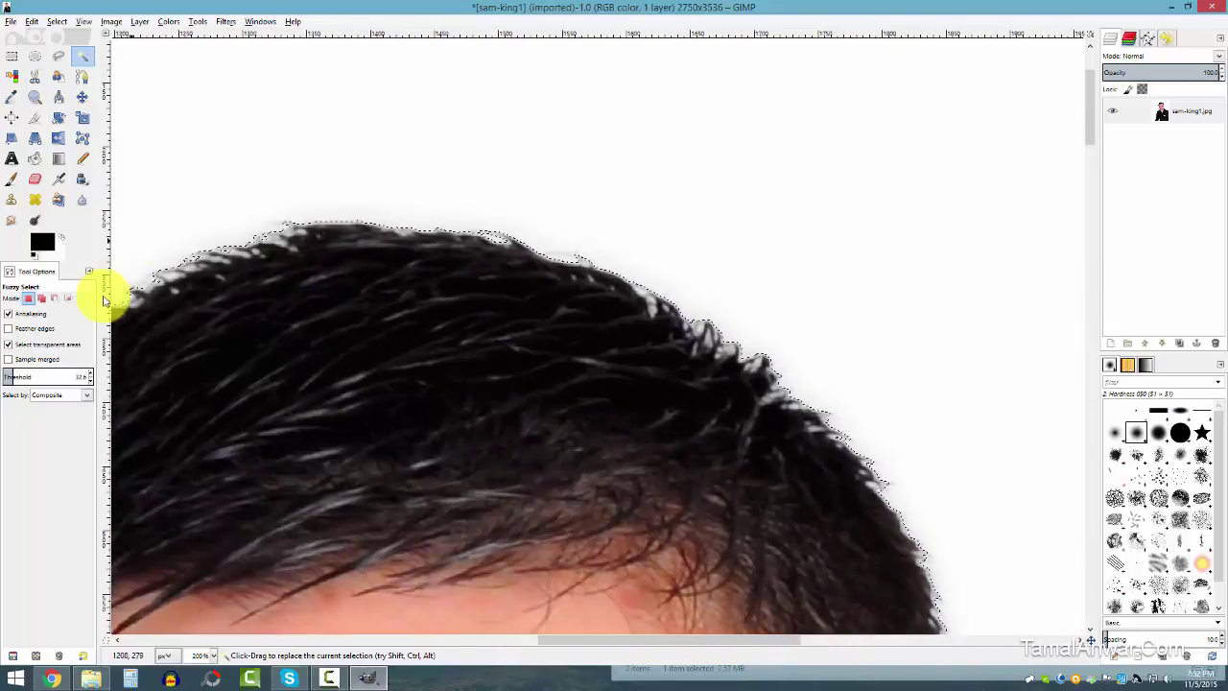
Step: Set the Fuzzy Select threshold to 57.5 and reselect the white background around the man
click(17, 377)
click(464, 133)
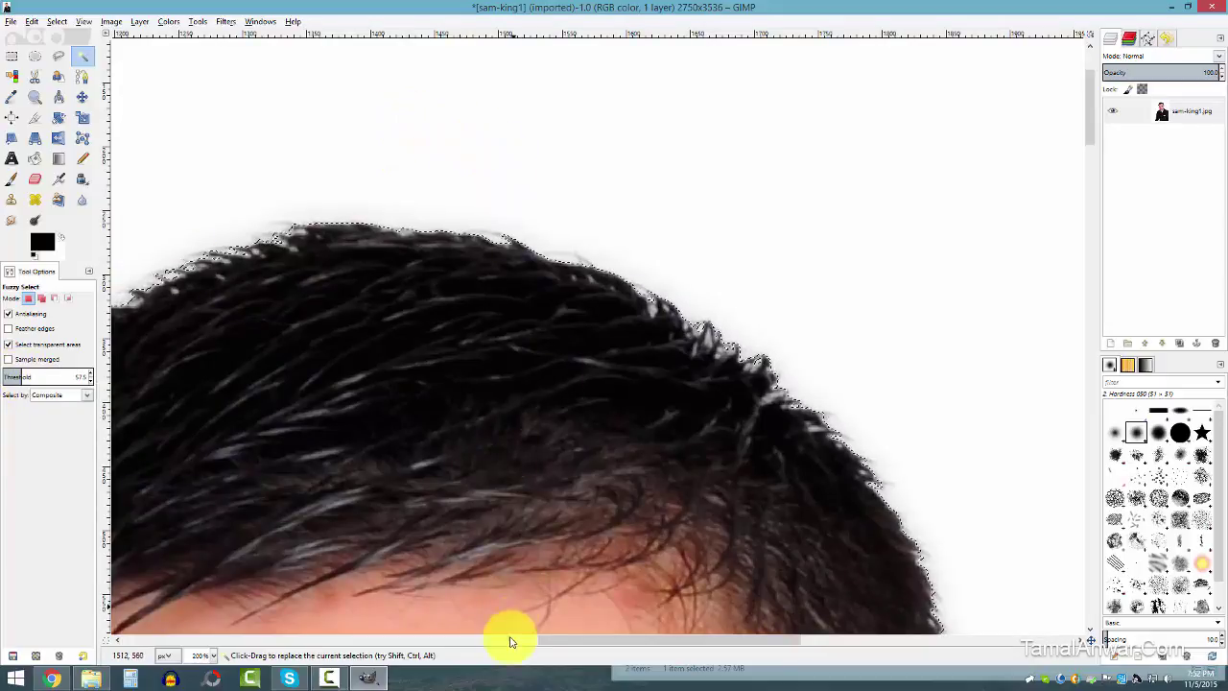
Step: Examine the selection outline along the hair, ear and jacket shoulder, and then around the whole portrait
drag(561, 641, 411, 624)
scroll(636, 258, down, 8)
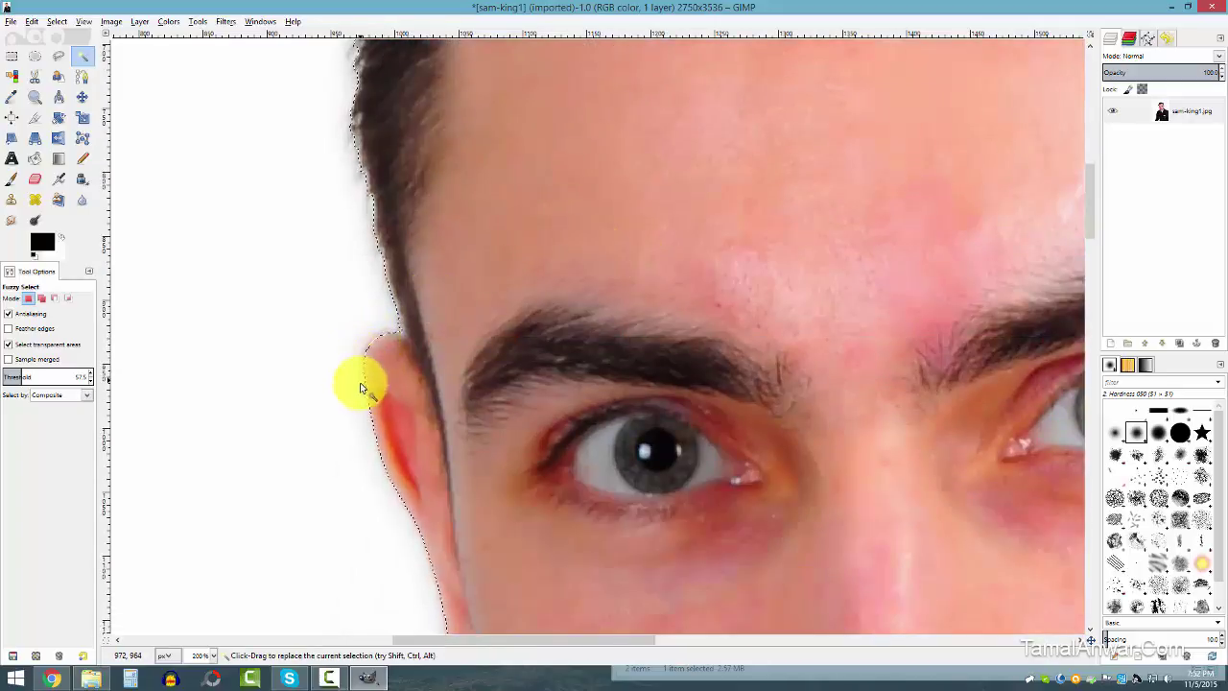
scroll(363, 376, down, 8)
scroll(595, 396, down, 5)
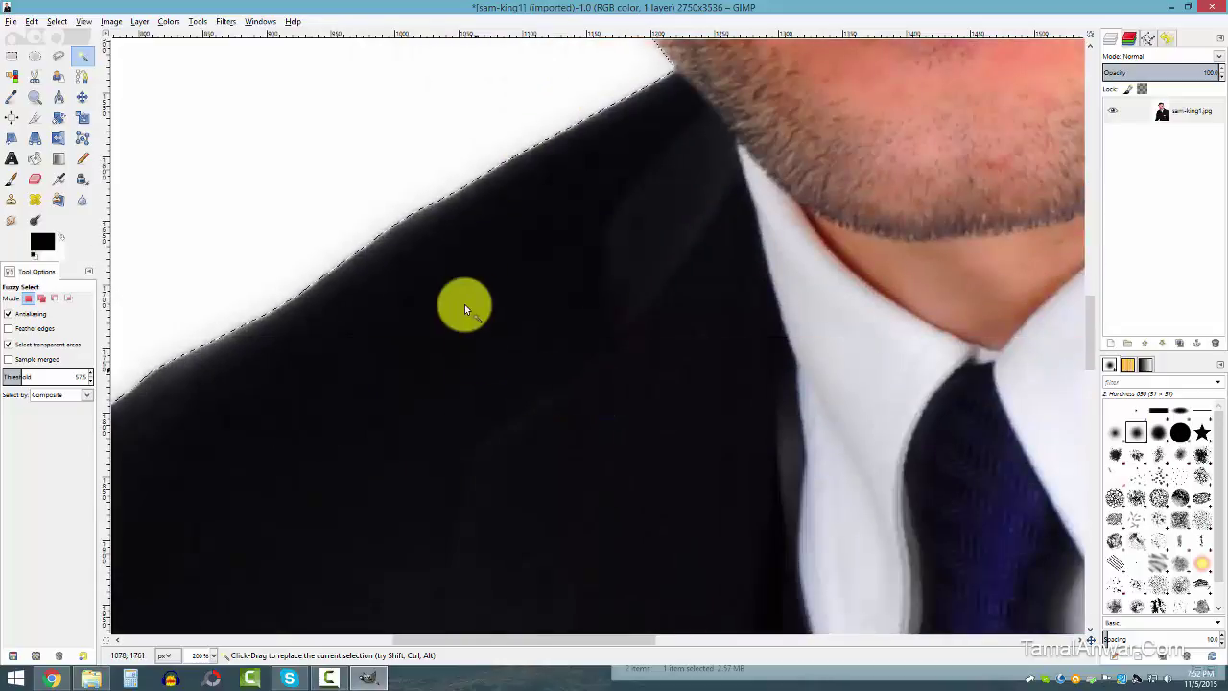
drag(397, 636, 322, 637)
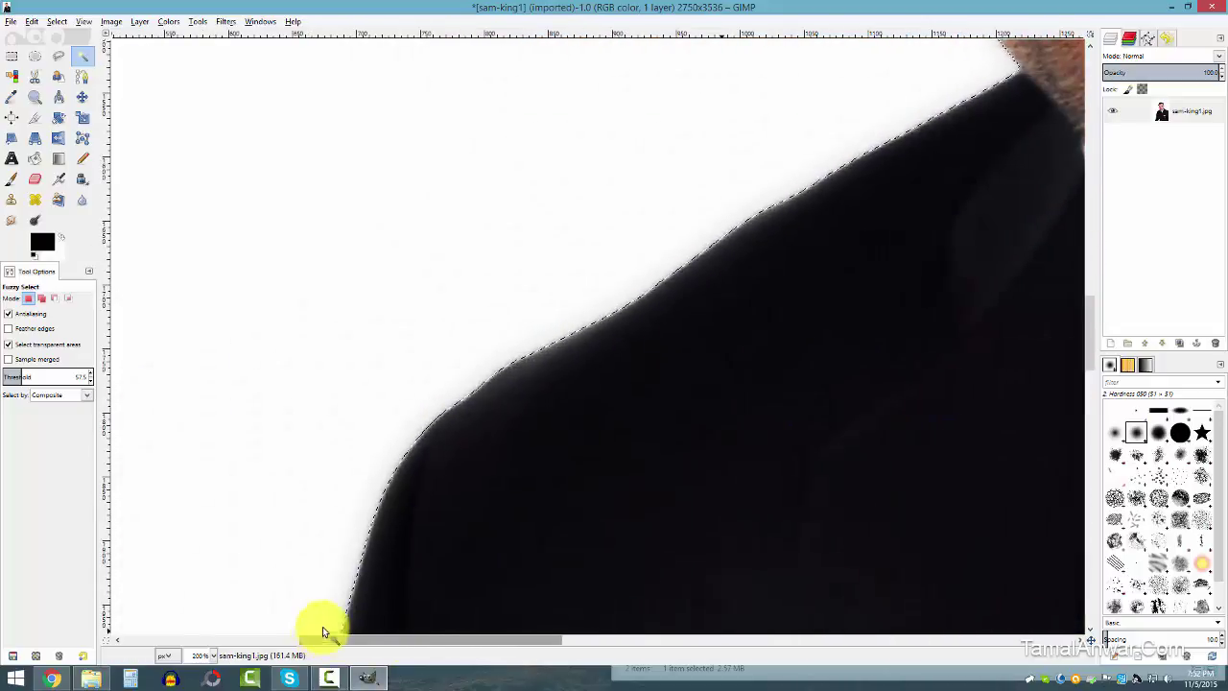
scroll(461, 468, down, 4)
scroll(390, 391, down, 5)
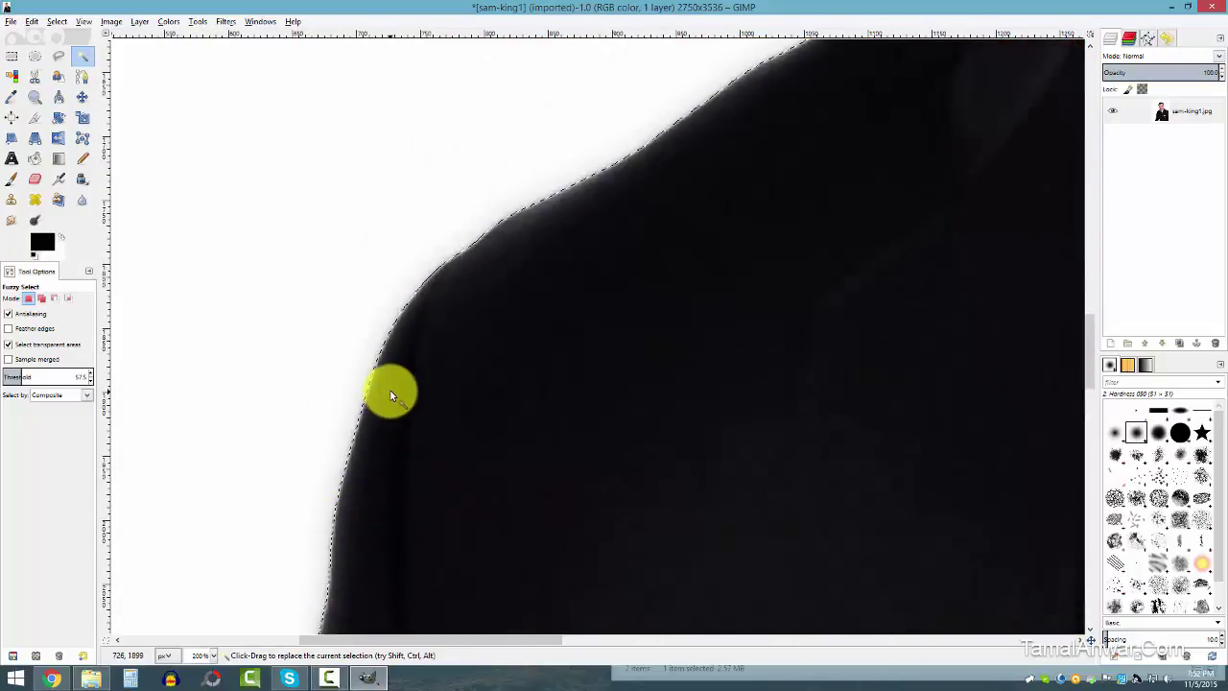
scroll(411, 374, down, 3)
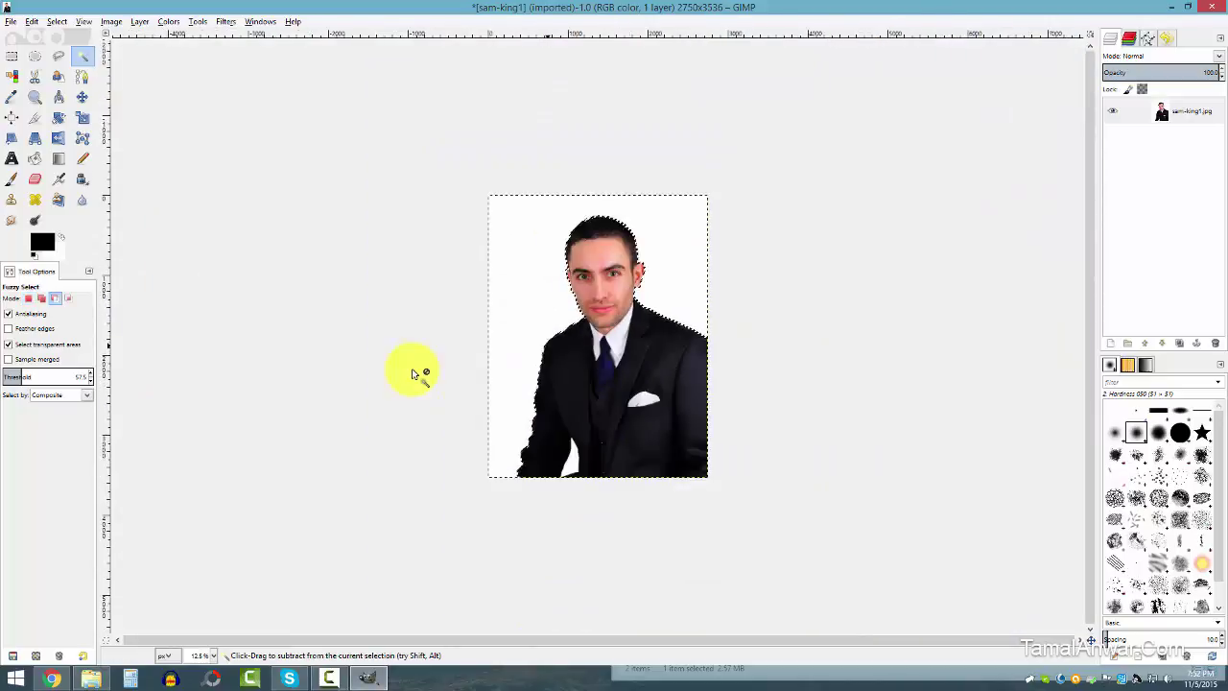
scroll(649, 397, up, 4)
scroll(752, 340, up, 2)
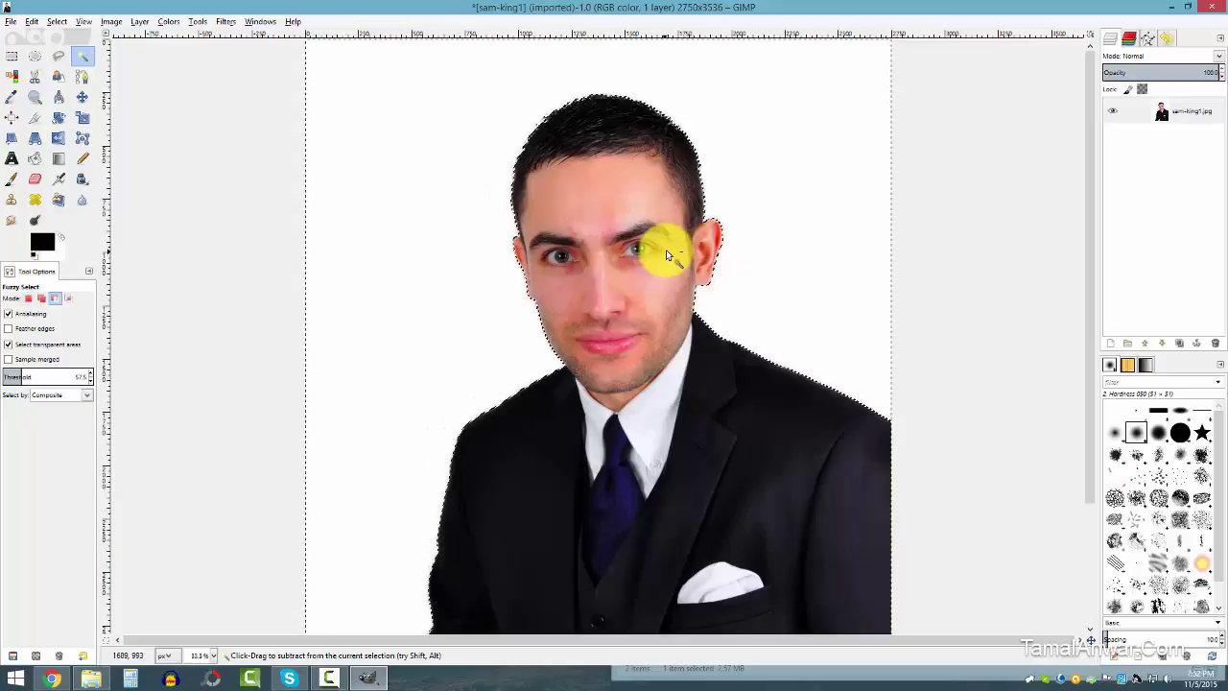
scroll(660, 244, up, 2)
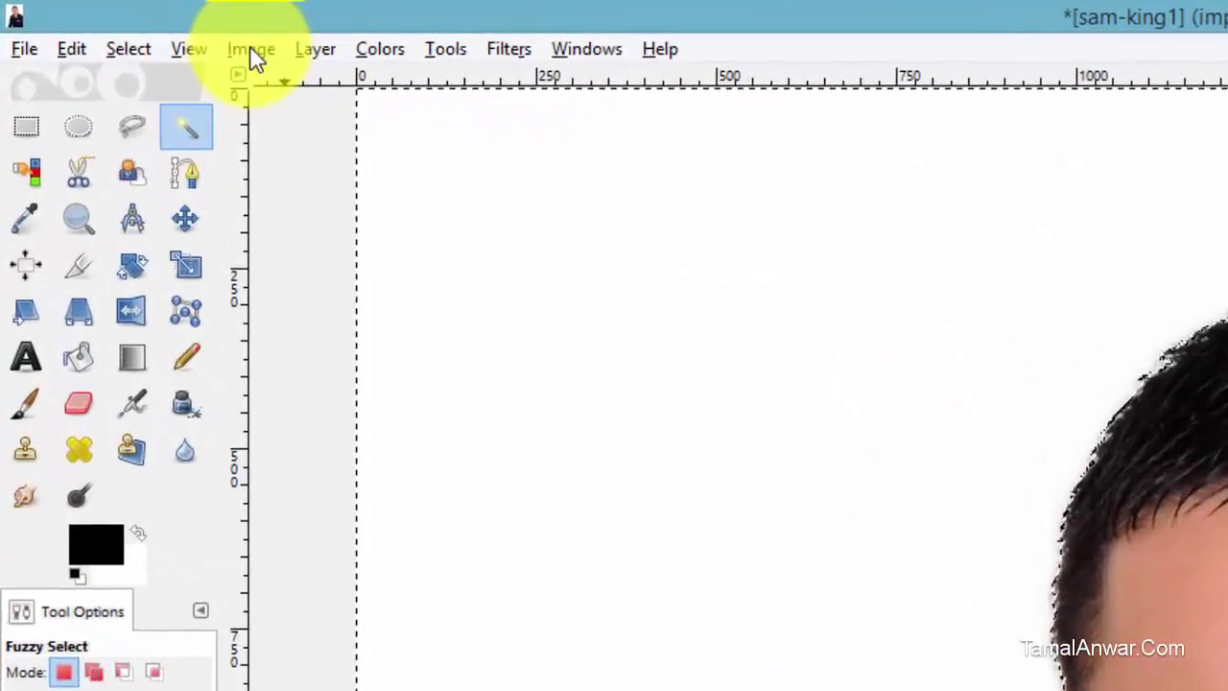
Step: Cut the selected white background out of the portrait layer
click(199, 39)
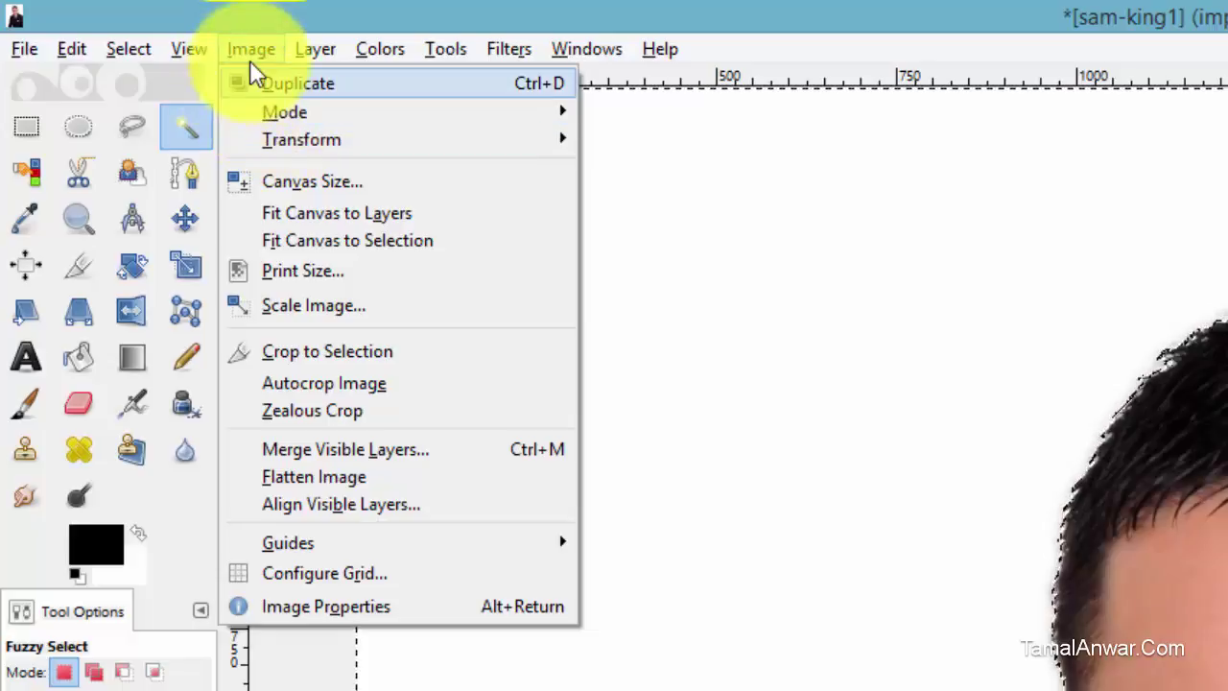
mouse_move(79, 65)
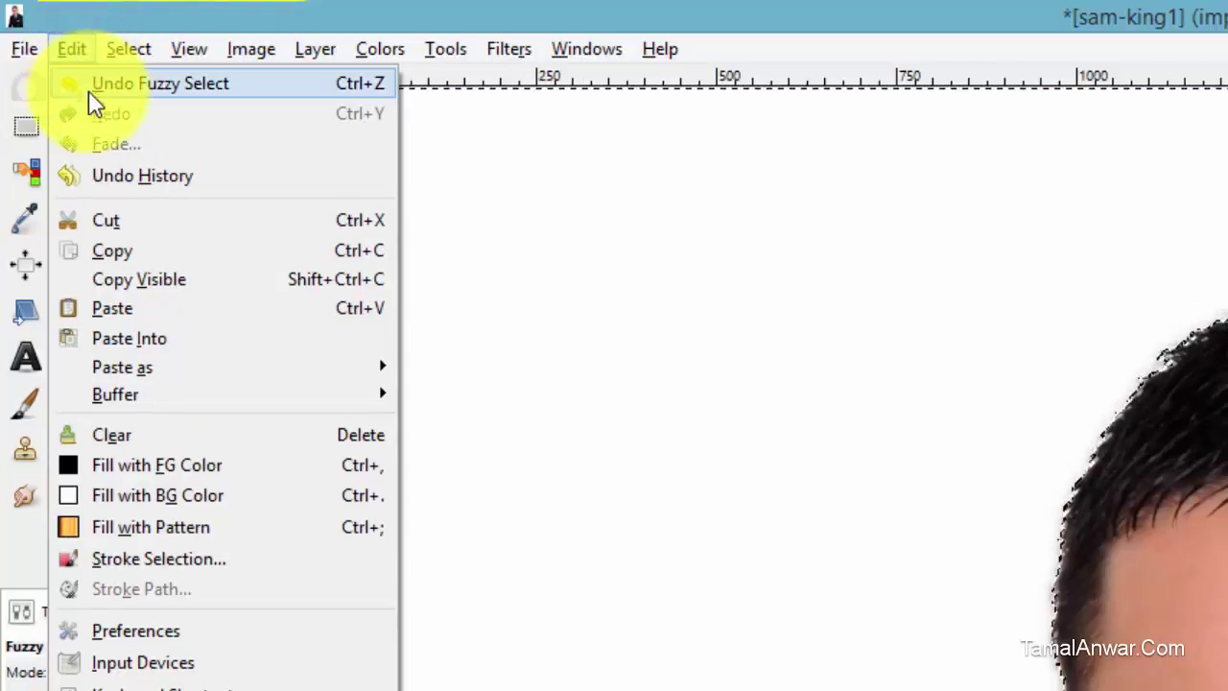
click(131, 234)
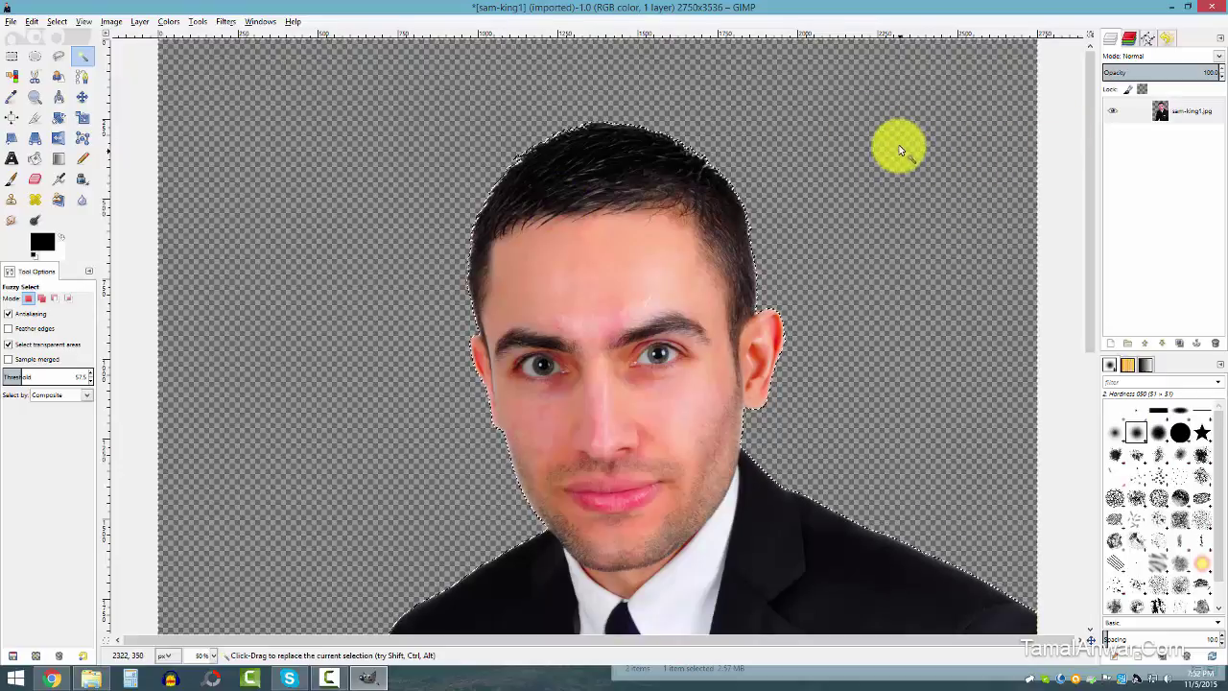
Step: Fuzzy-select the remaining white gap between the man's arm and jacket and cut it out
scroll(899, 142, down, 5)
scroll(951, 103, up, 3)
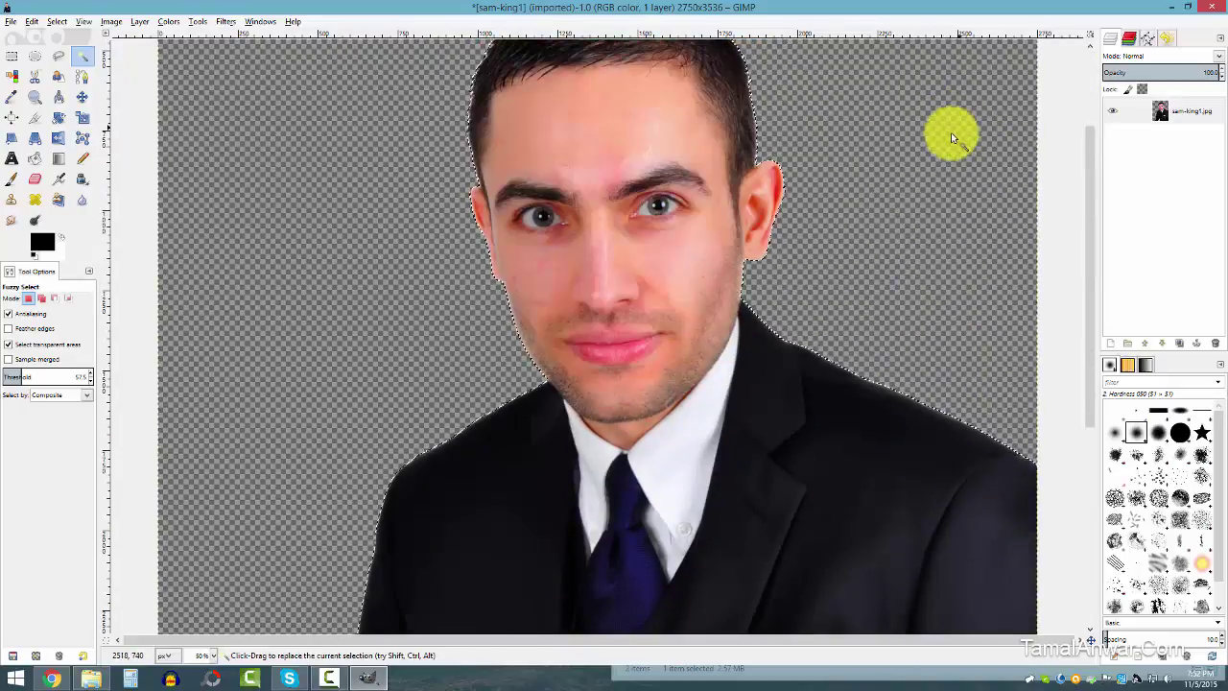
scroll(950, 131, down, 5)
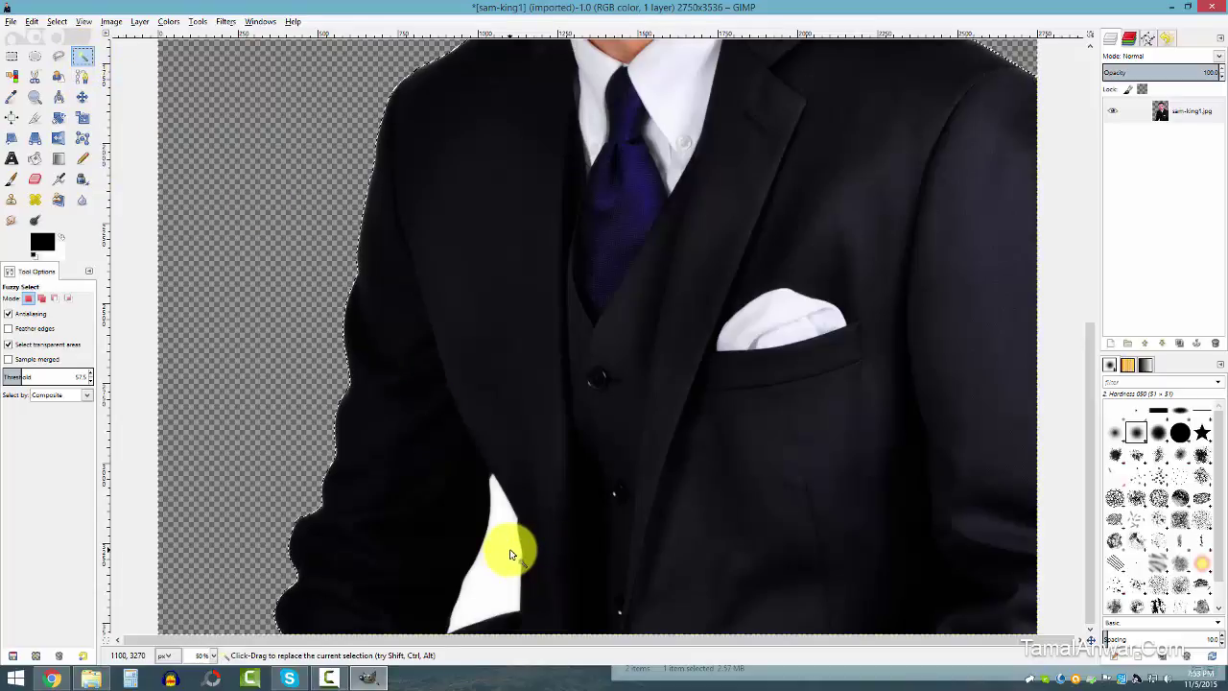
mouse_move(508, 548)
mouse_down()
mouse_move(493, 493)
mouse_move(488, 529)
mouse_move(513, 548)
mouse_move(501, 552)
mouse_up()
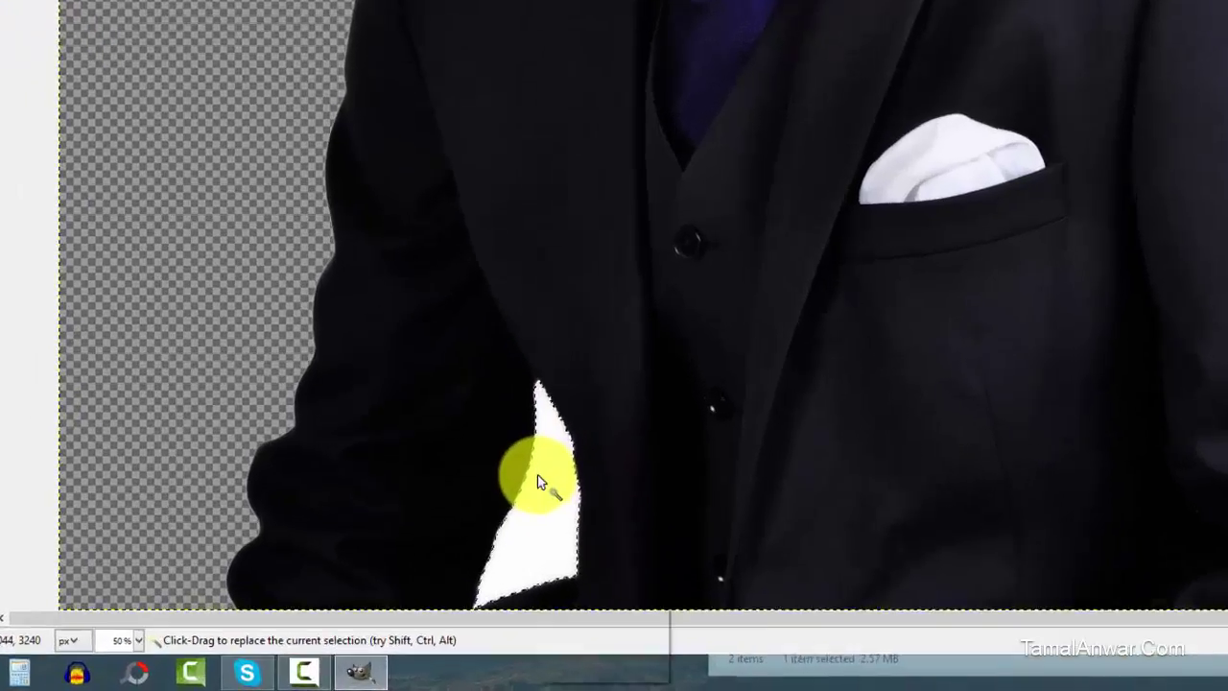
right_click(486, 548)
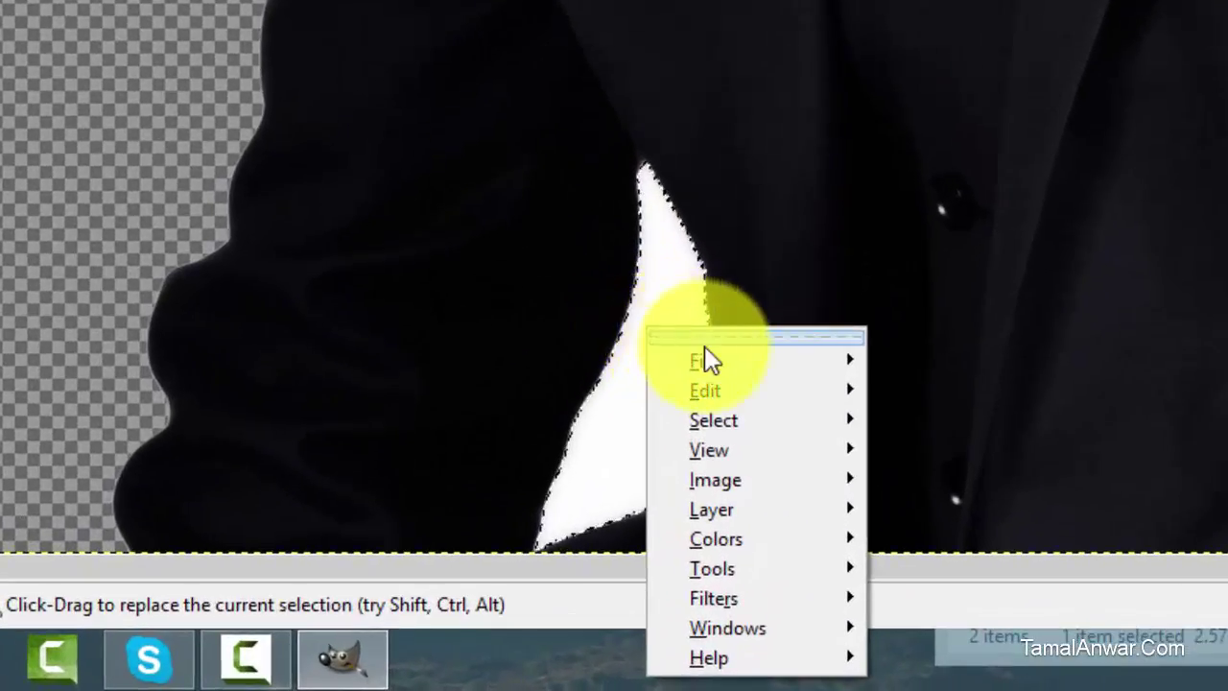
click(682, 280)
right_click(669, 303)
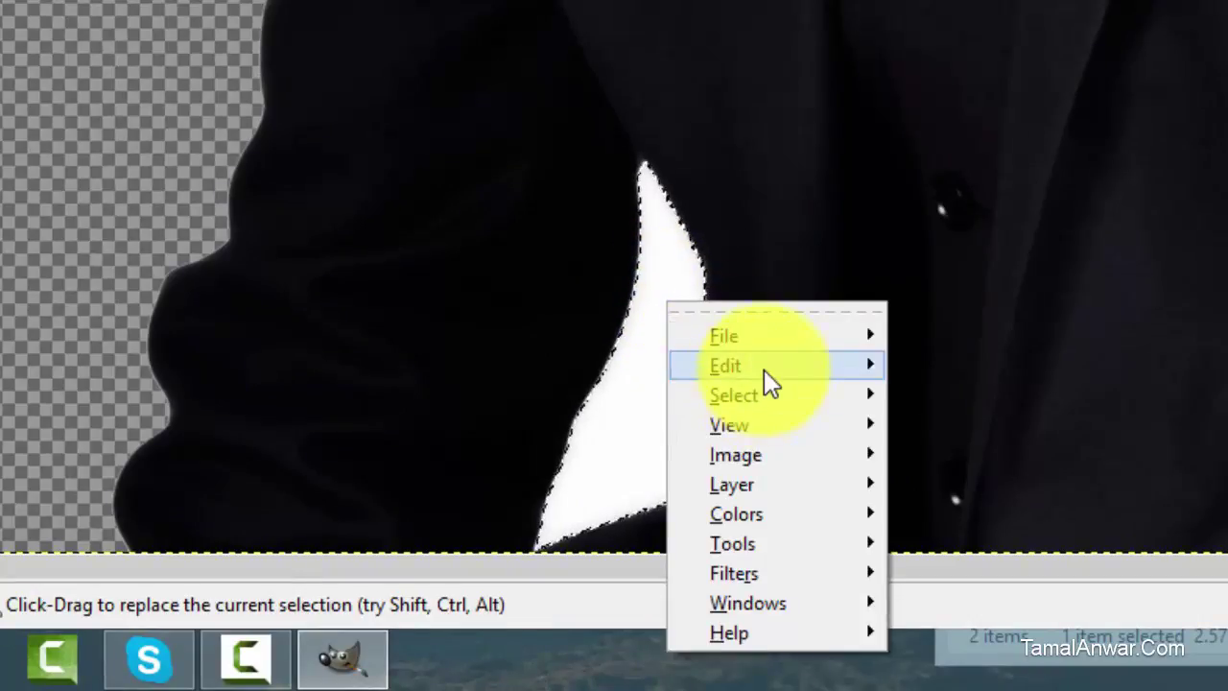
mouse_move(763, 370)
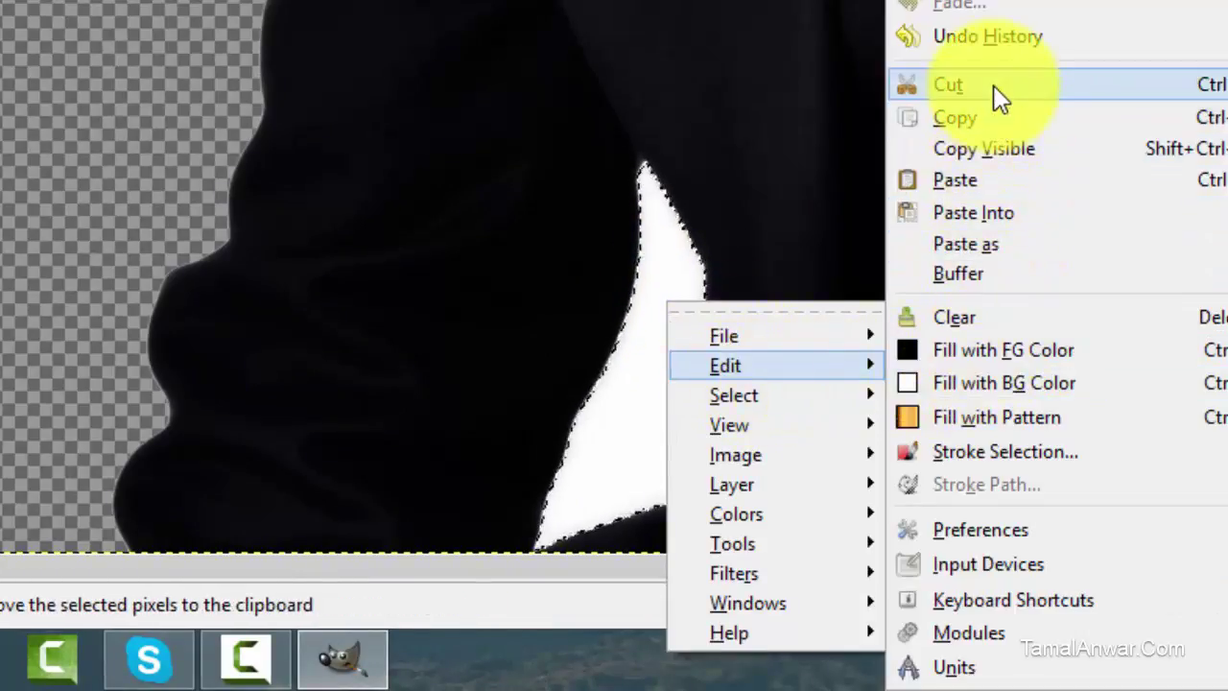
click(954, 86)
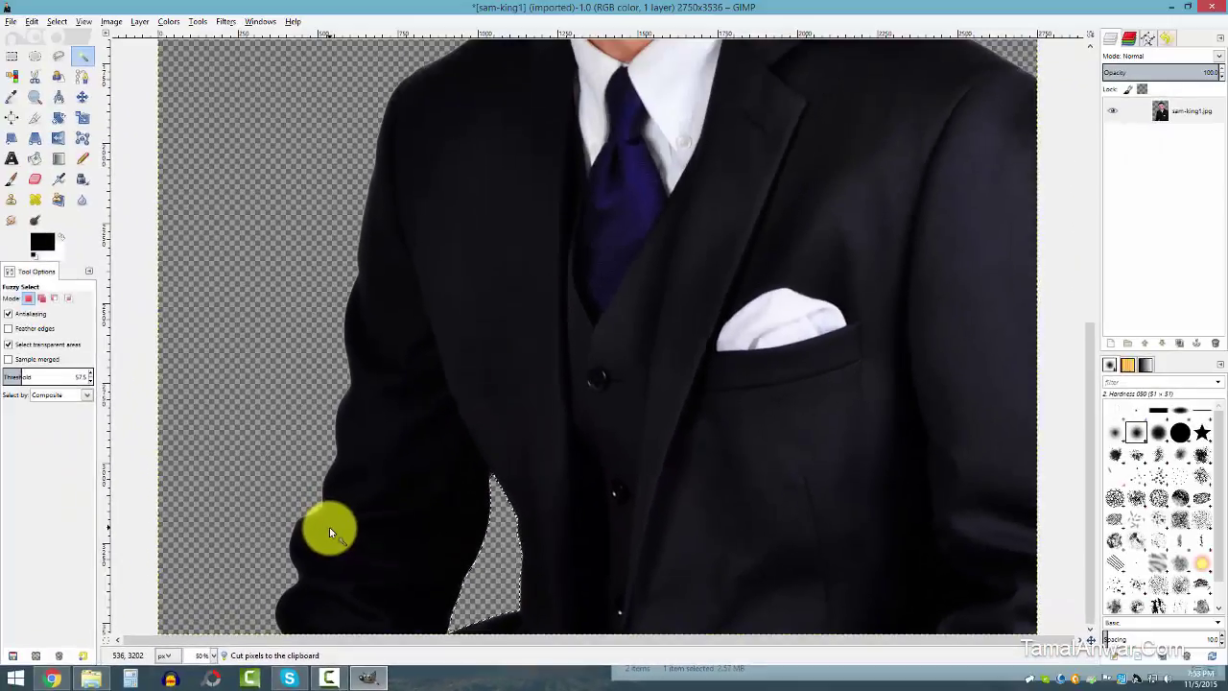
Step: Add a new transparent layer named Background, 2750 x 3536 px, above the portrait and leave it as the active layer
key(minus)
key(minus)
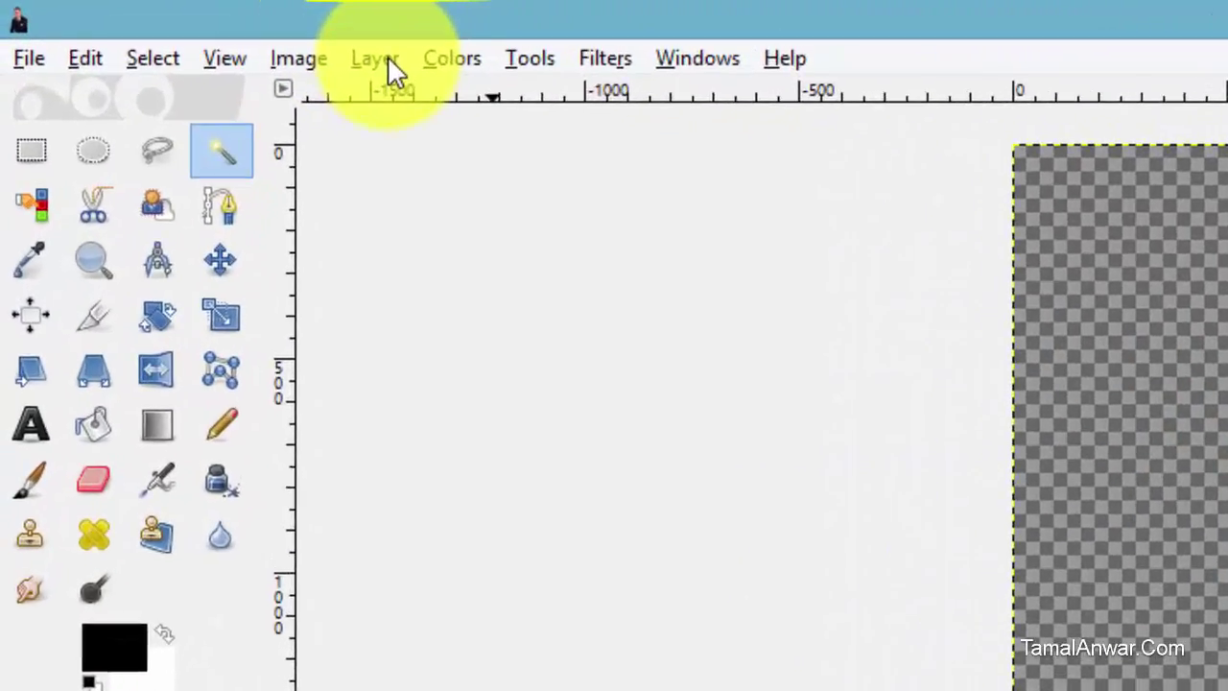
click(140, 21)
click(395, 98)
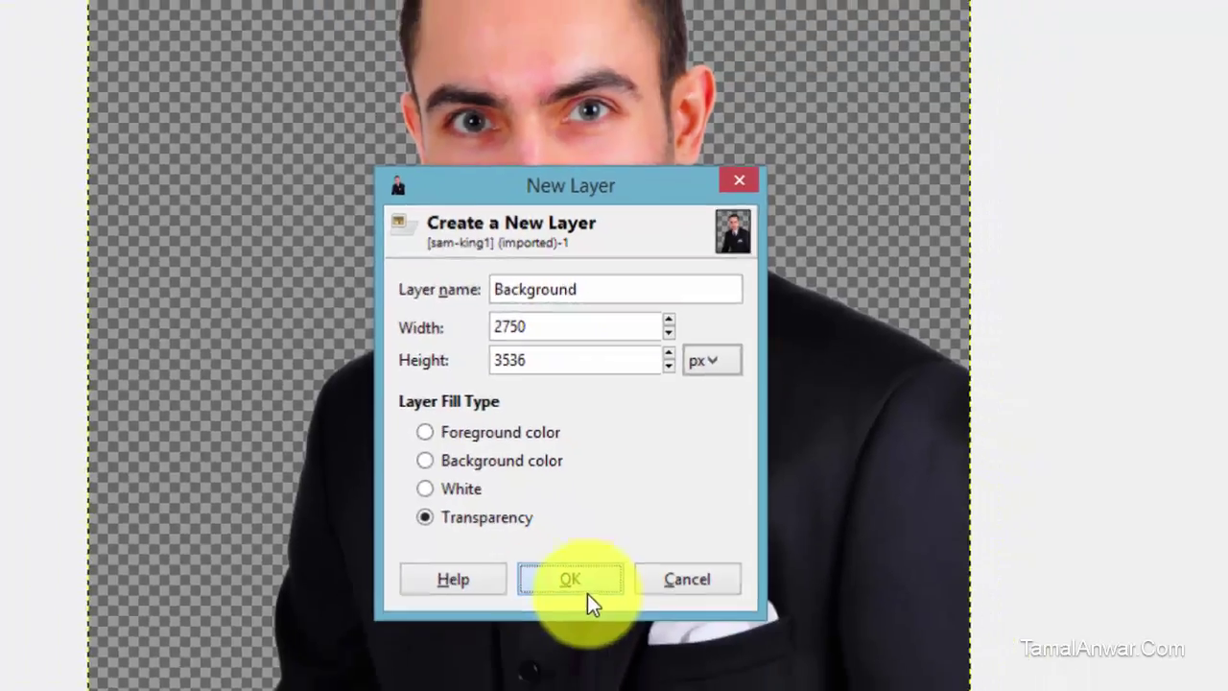
click(541, 672)
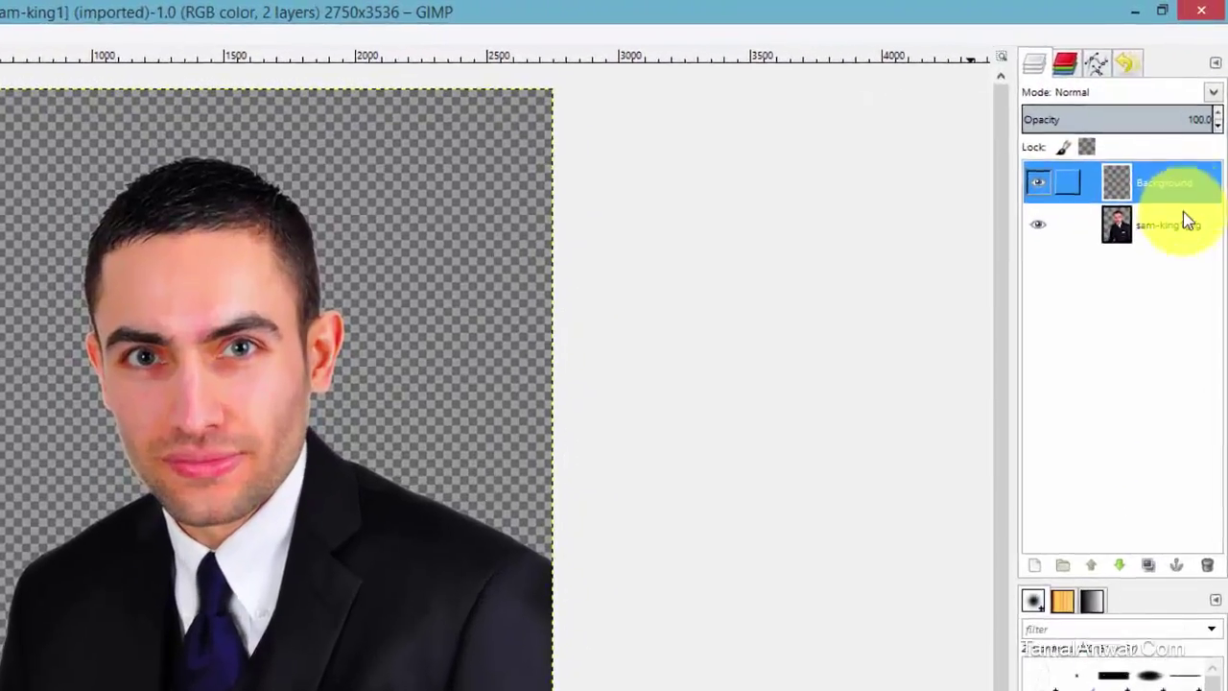
click(1191, 139)
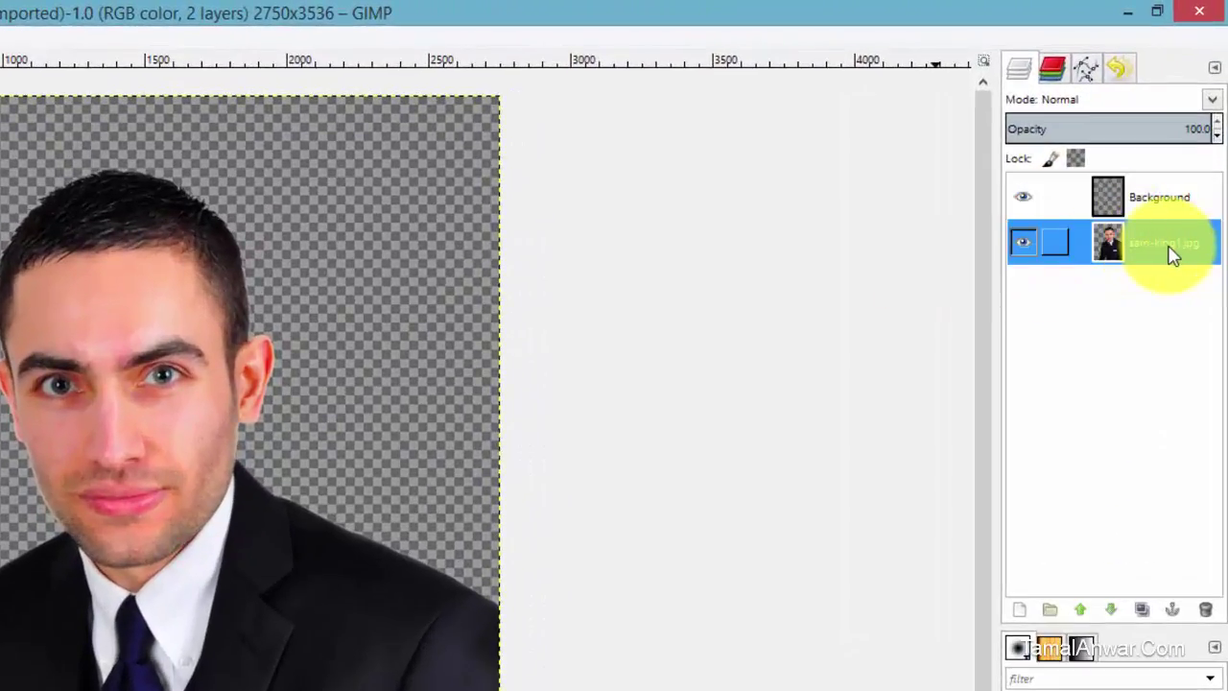
click(1154, 197)
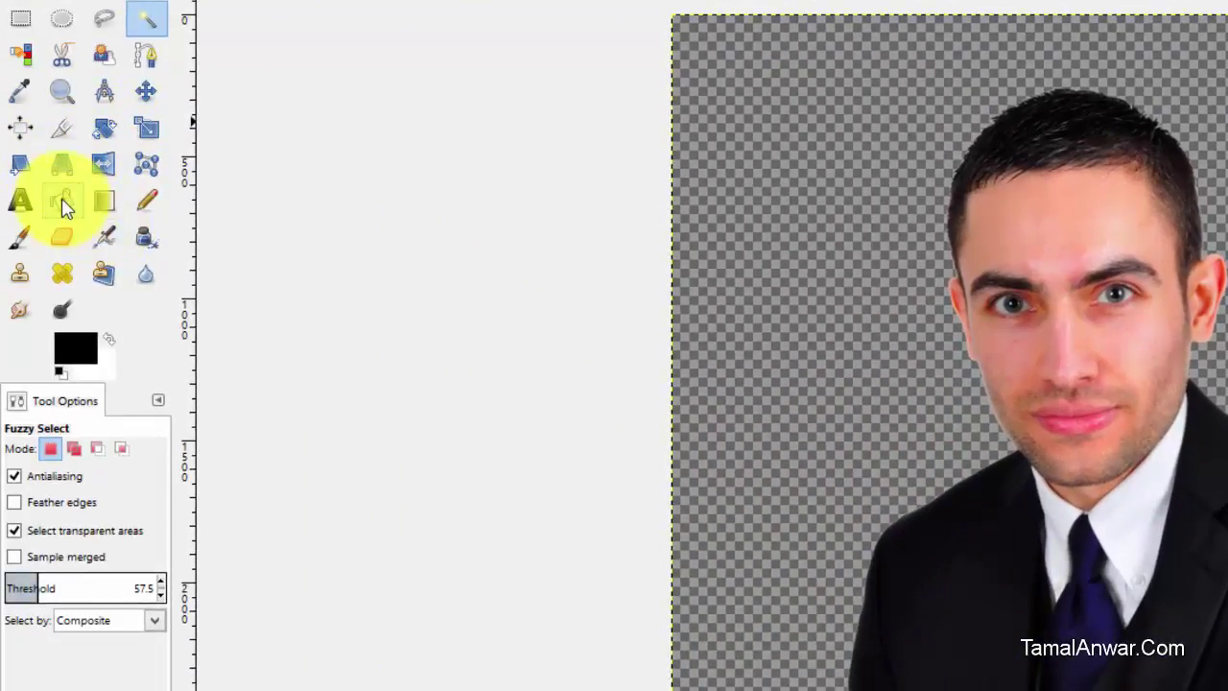
Step: Activate Bucket Fill, swap the foreground and background colors, and set the foreground color to light cyan, about 6cffff
click(63, 202)
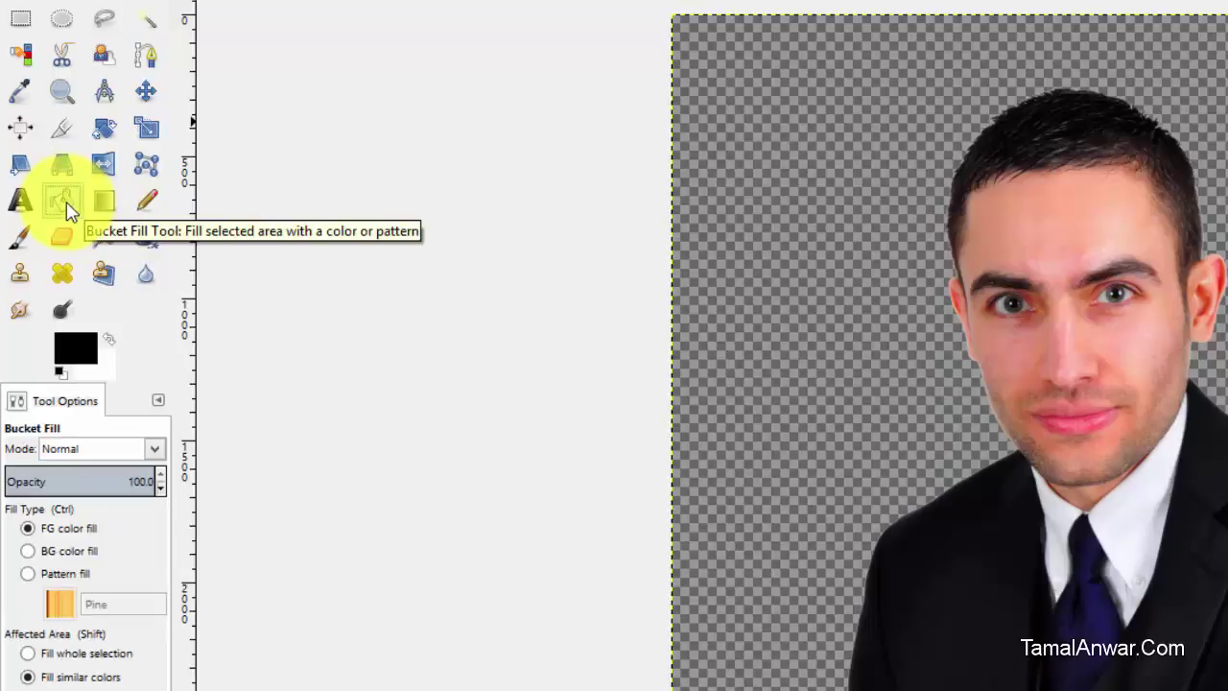
click(113, 347)
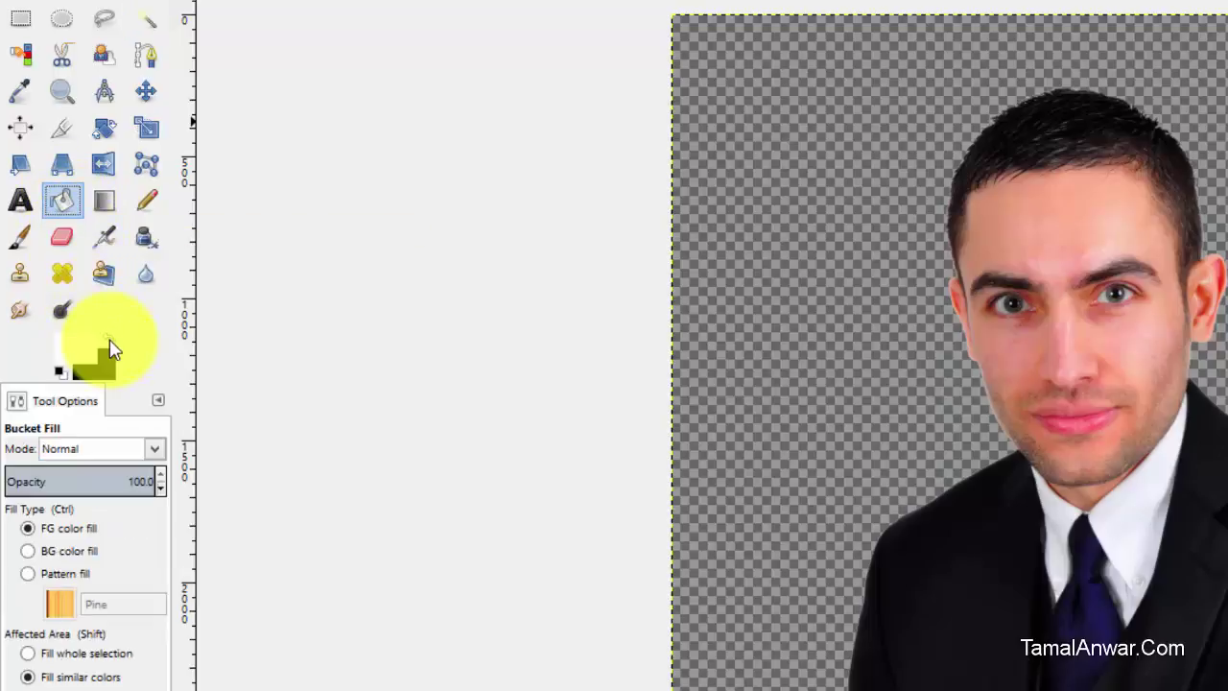
click(80, 356)
drag(1109, 392, 507, 114)
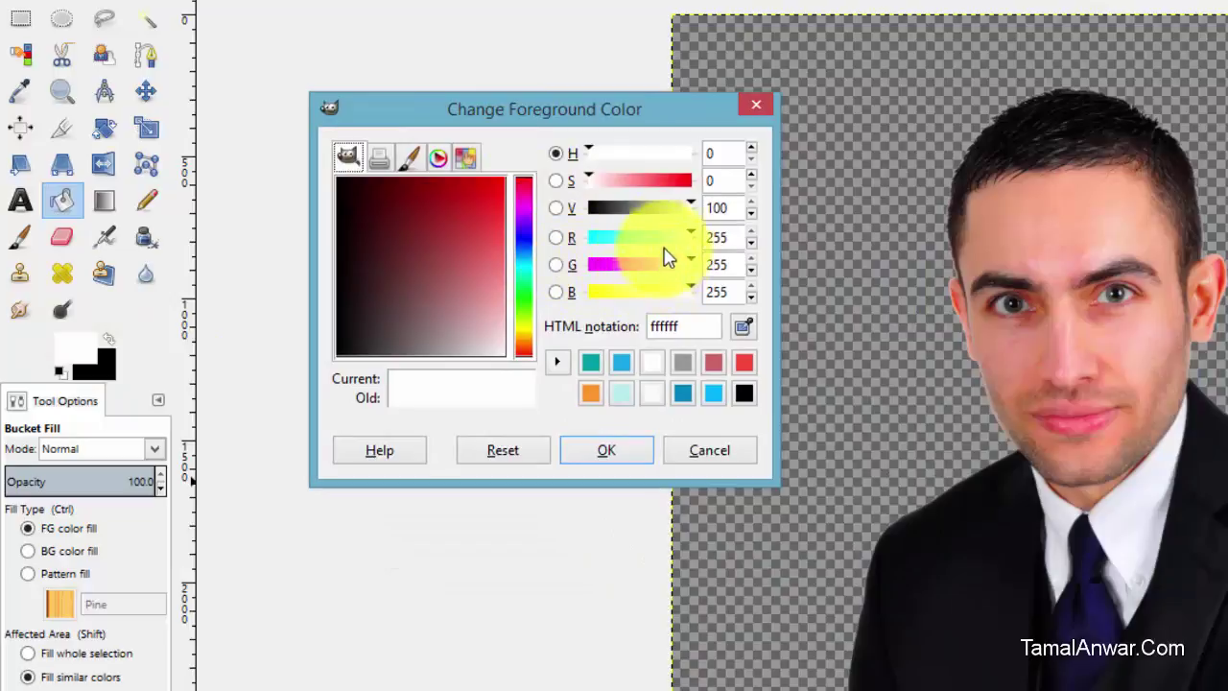
drag(649, 241, 635, 243)
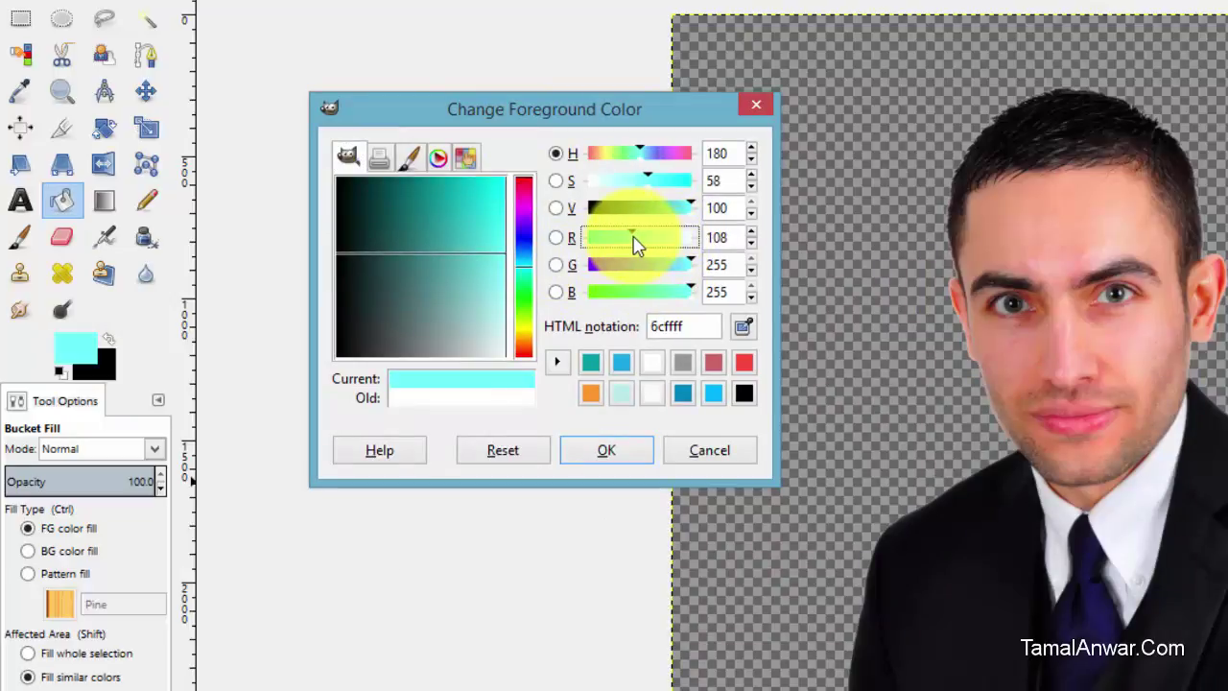
click(592, 461)
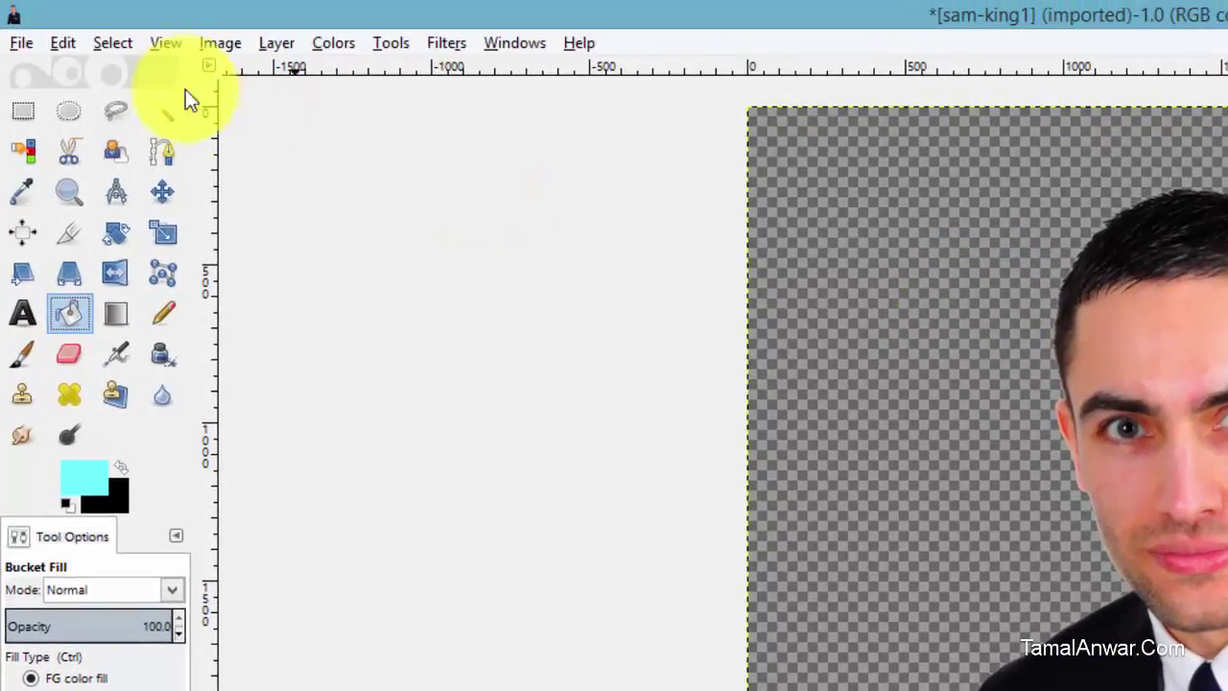
Step: Clear the active selection and fill the whole Background layer with the light cyan foreground color
click(112, 38)
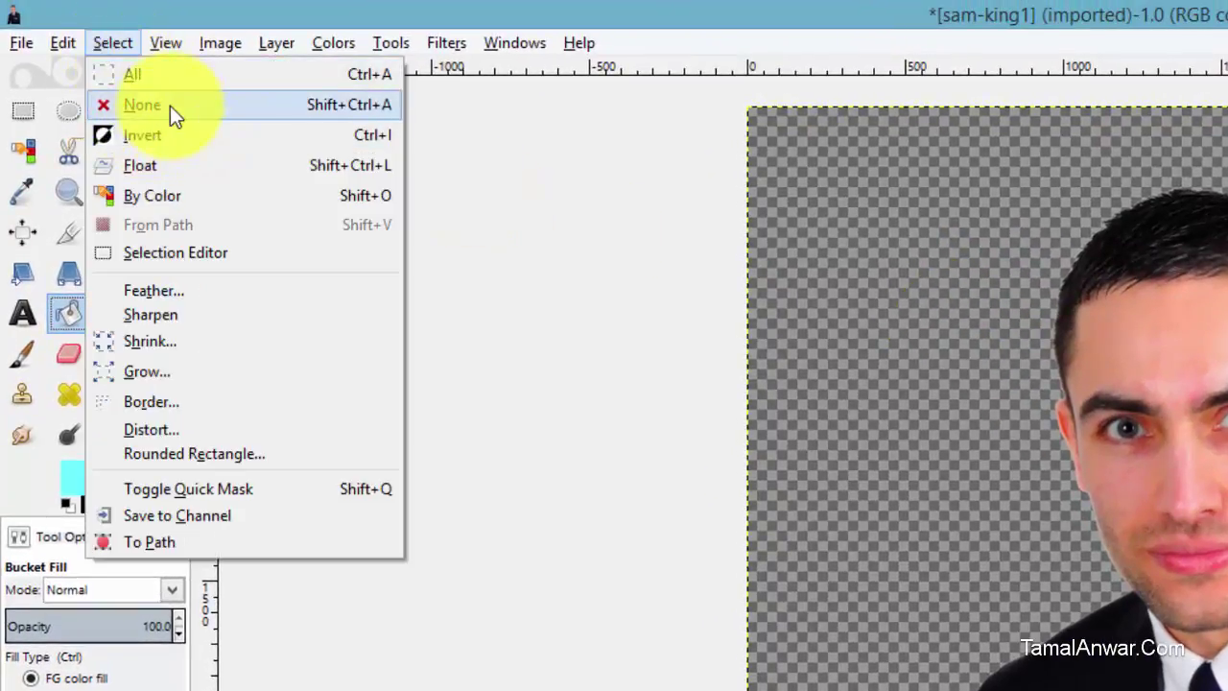
click(174, 105)
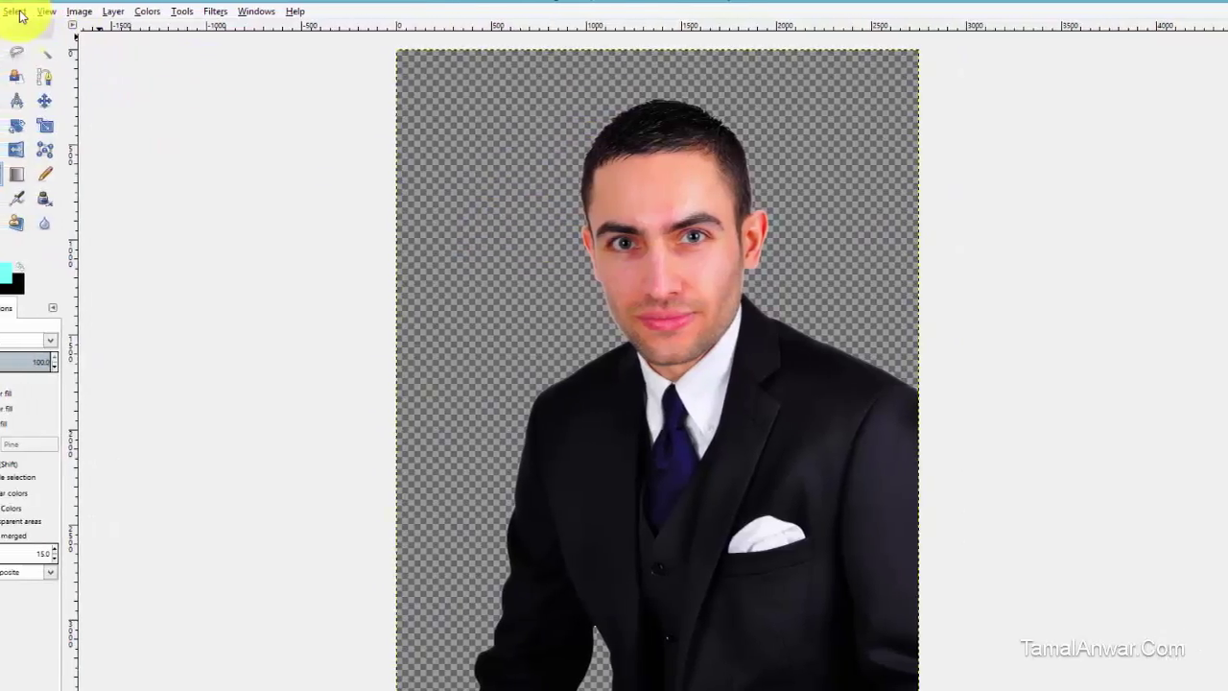
click(21, 10)
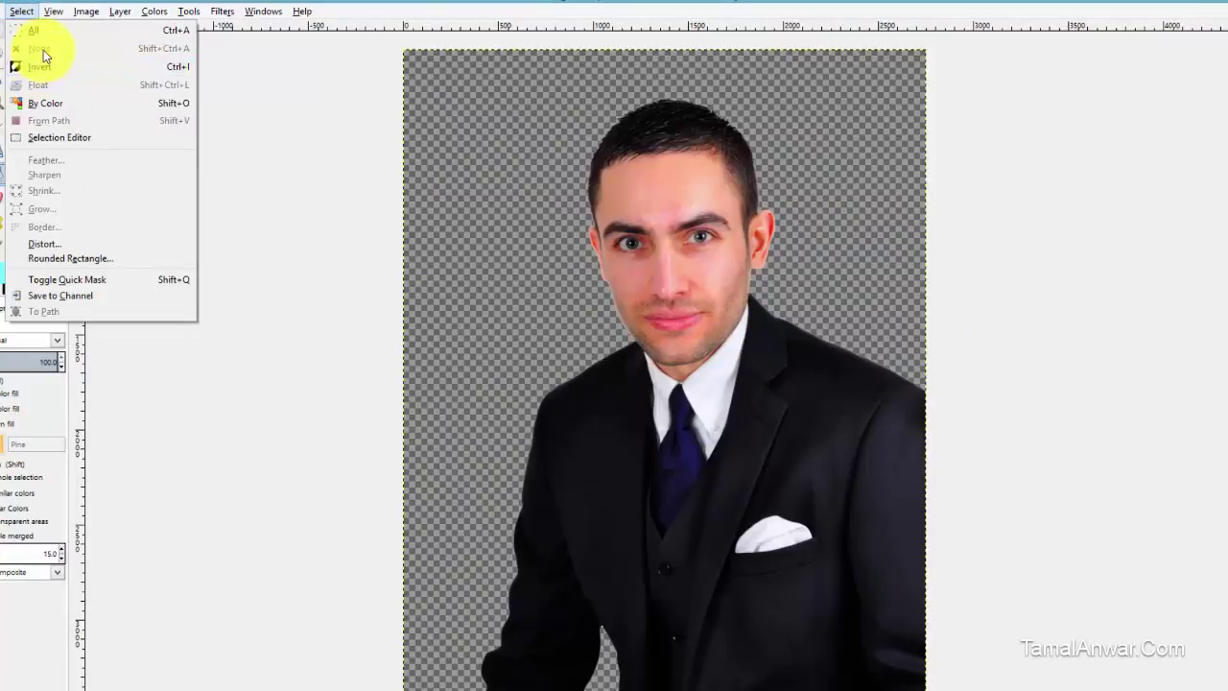
click(371, 5)
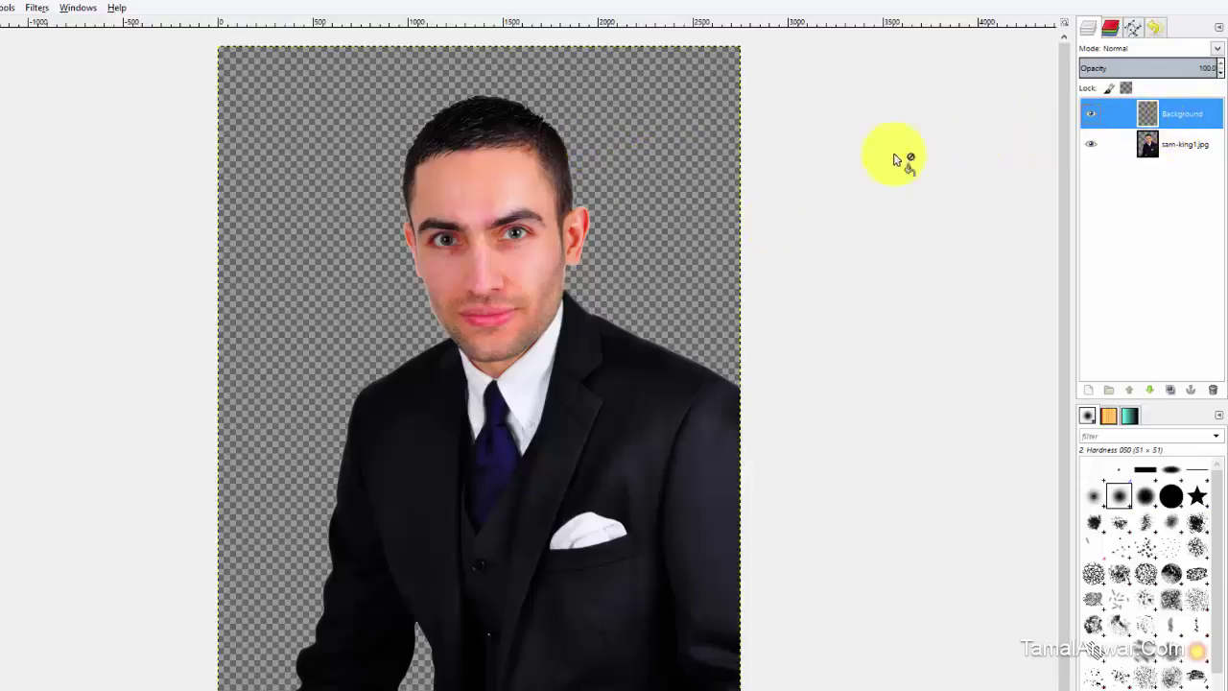
click(314, 179)
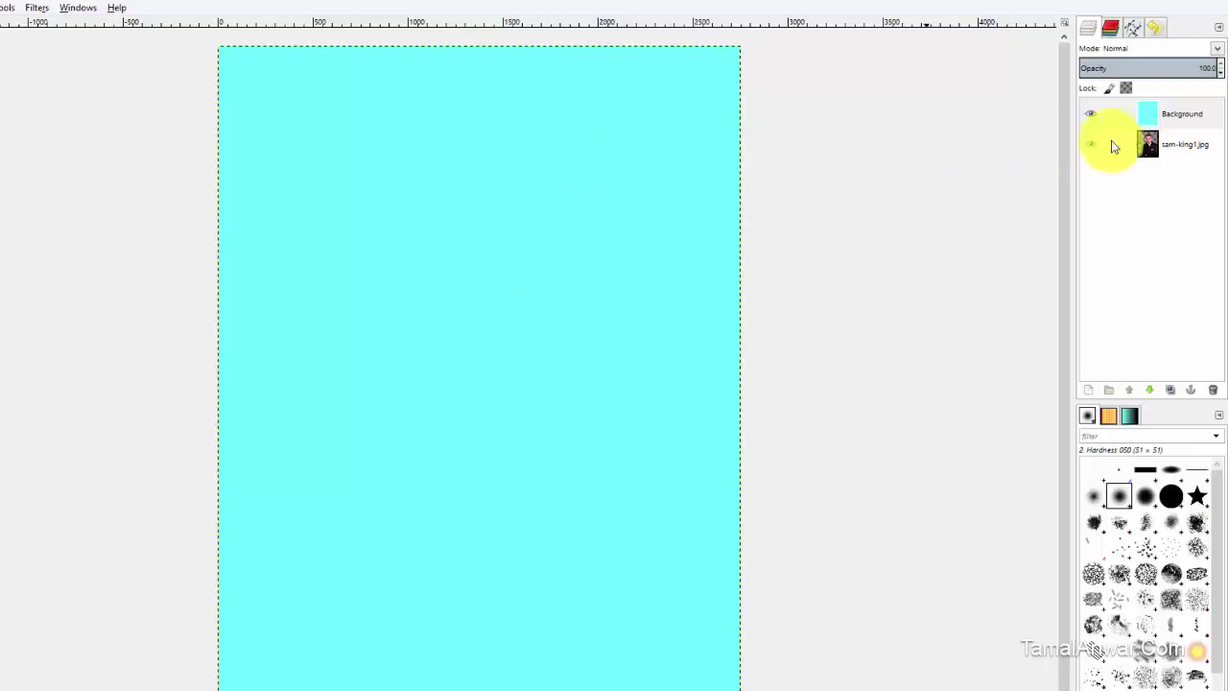
Step: Move the Background layer below the sam-king1.jpg layer in the layer stack
click(1179, 113)
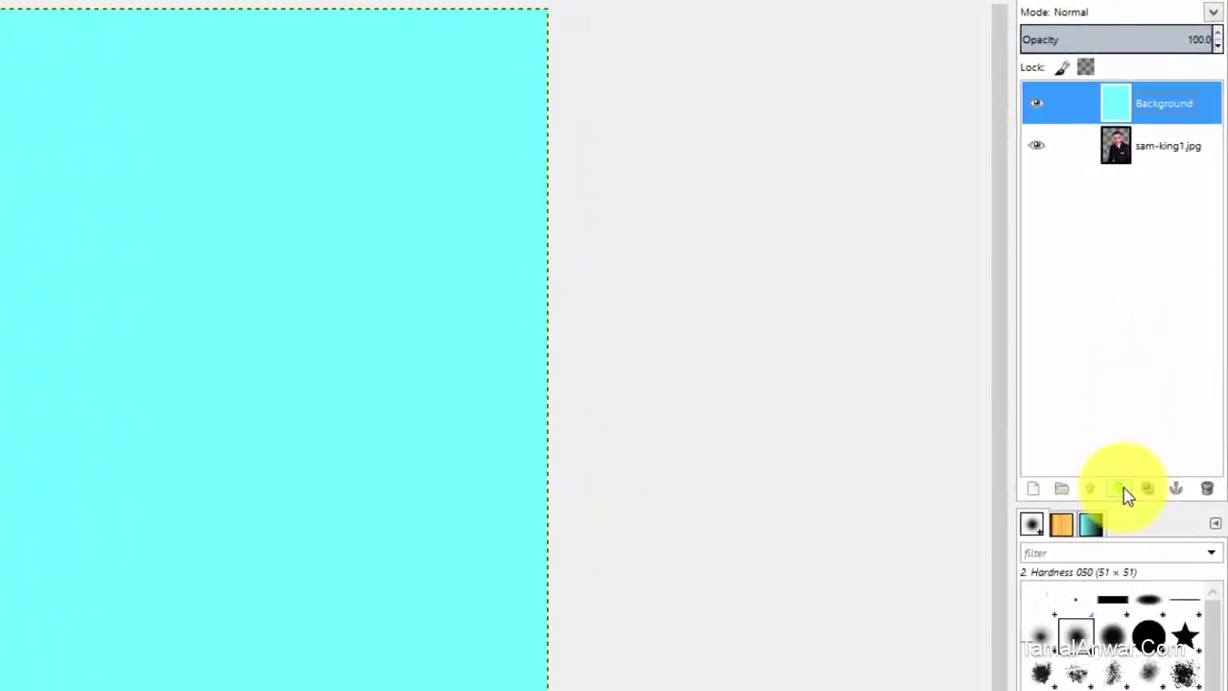
click(1123, 489)
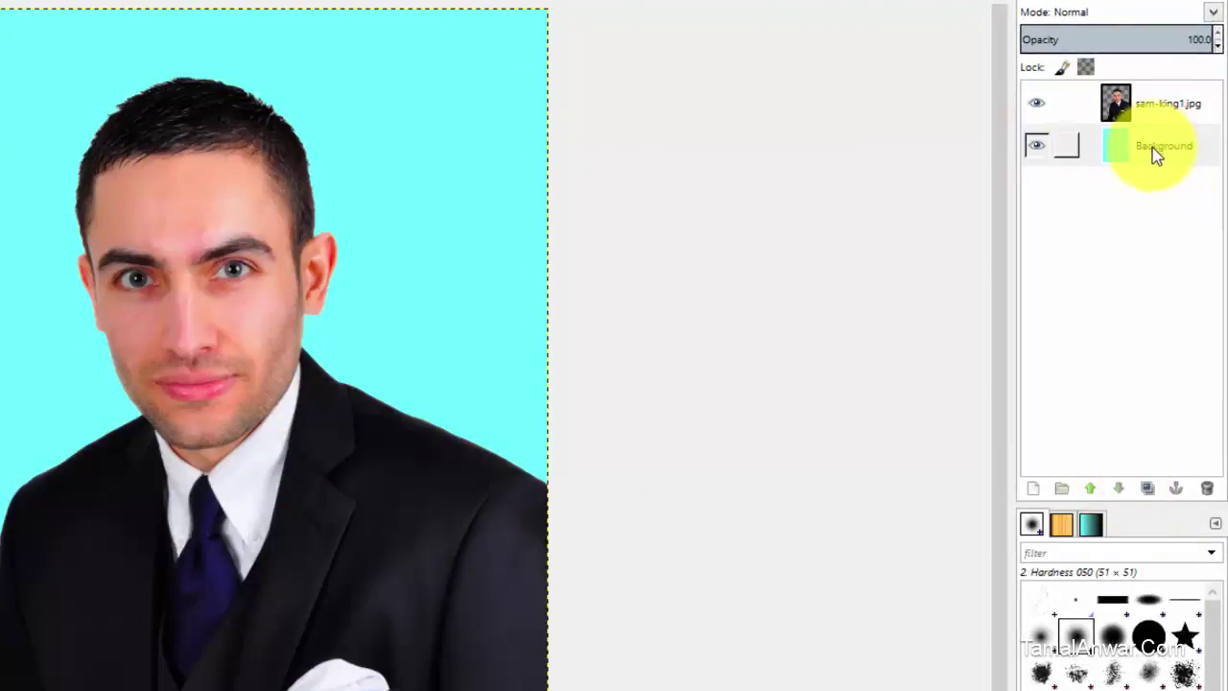
click(1158, 107)
click(1164, 146)
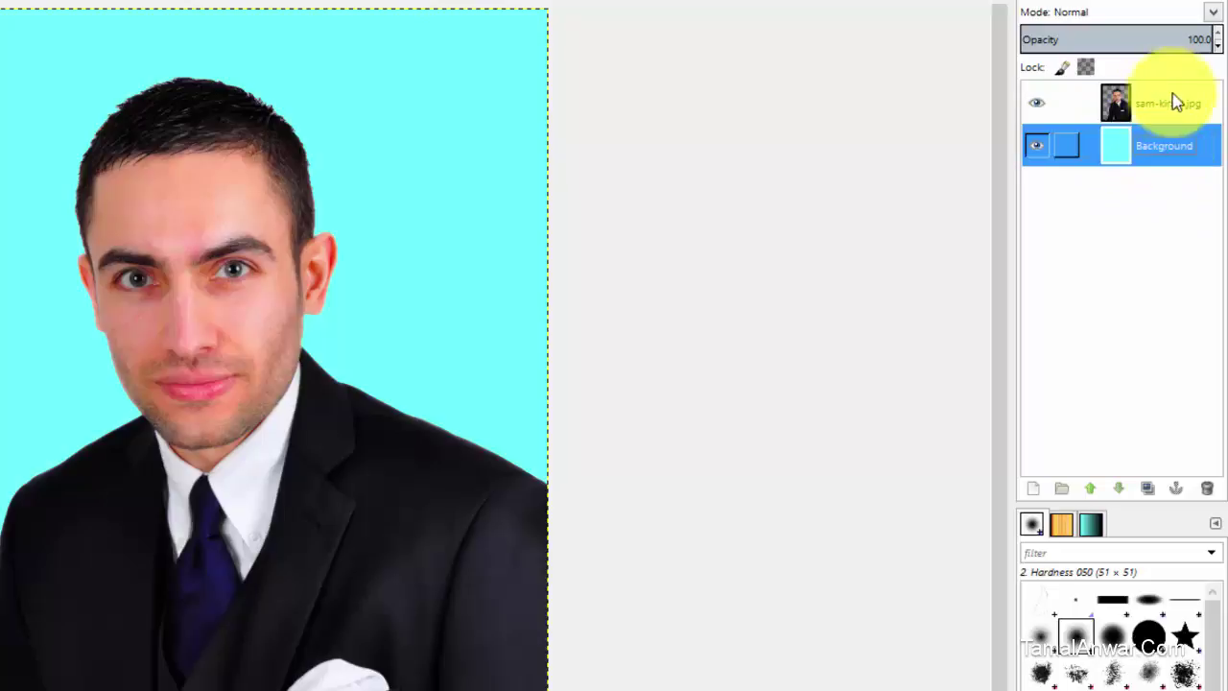
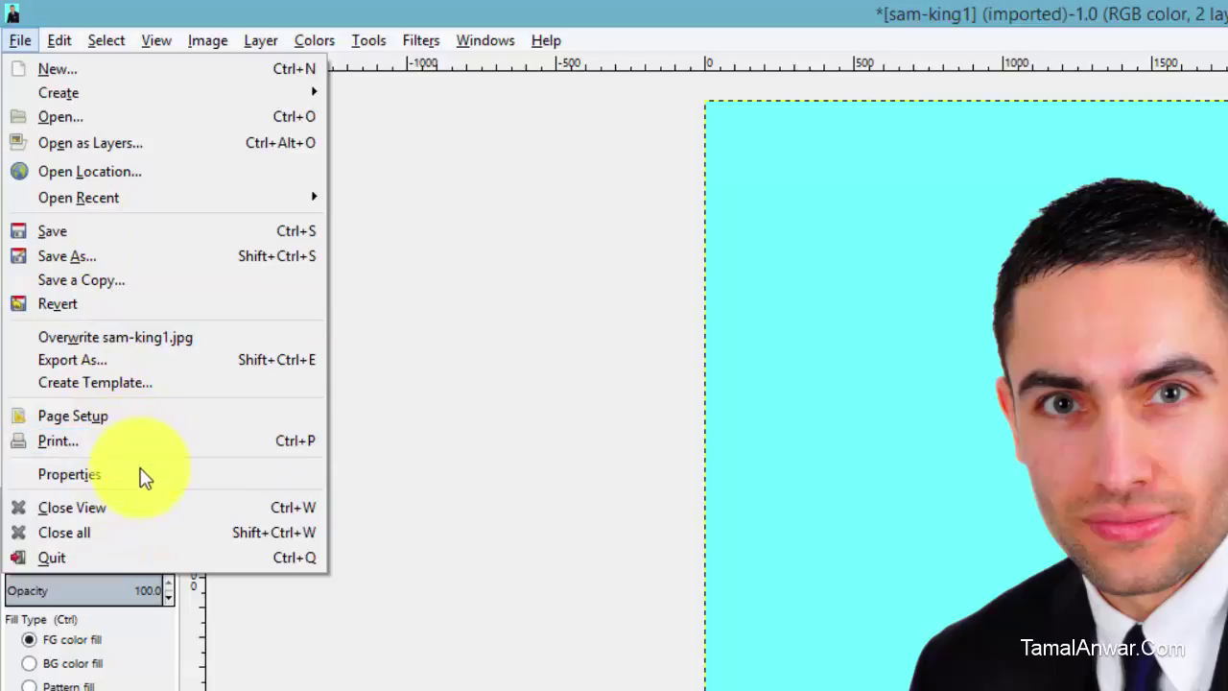
Step: Start exporting the image and create a new folder named Exported inside the Gimp folder as the destination
click(176, 360)
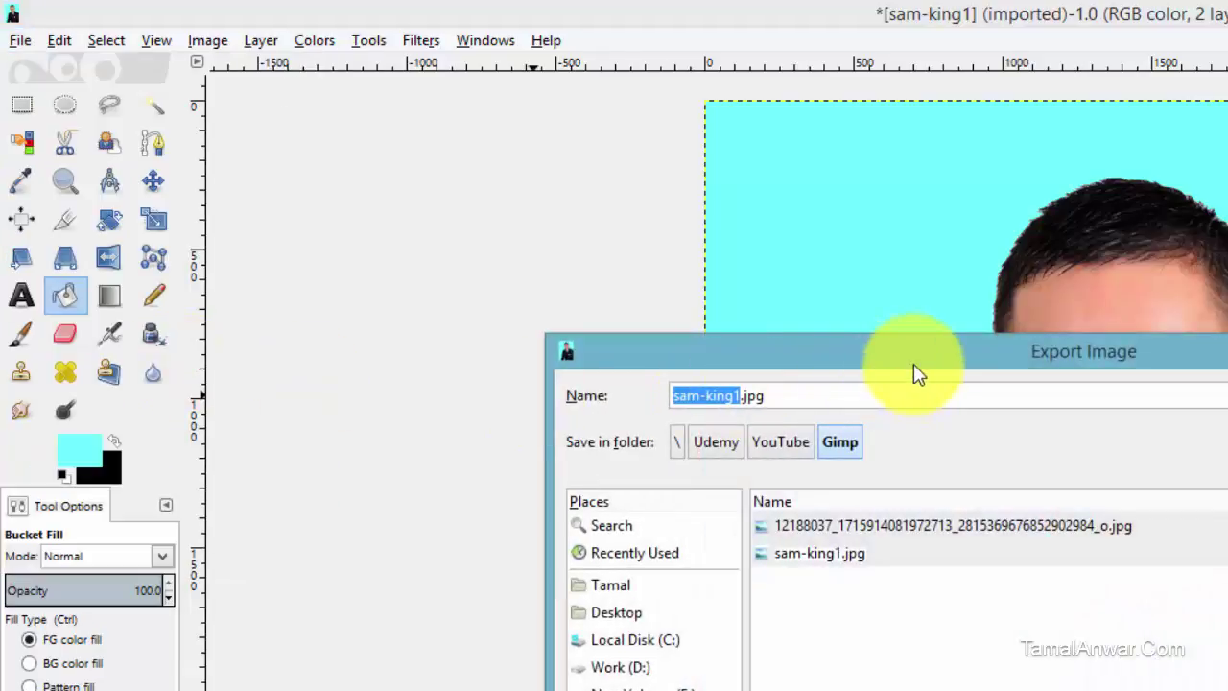
drag(913, 372, 845, 160)
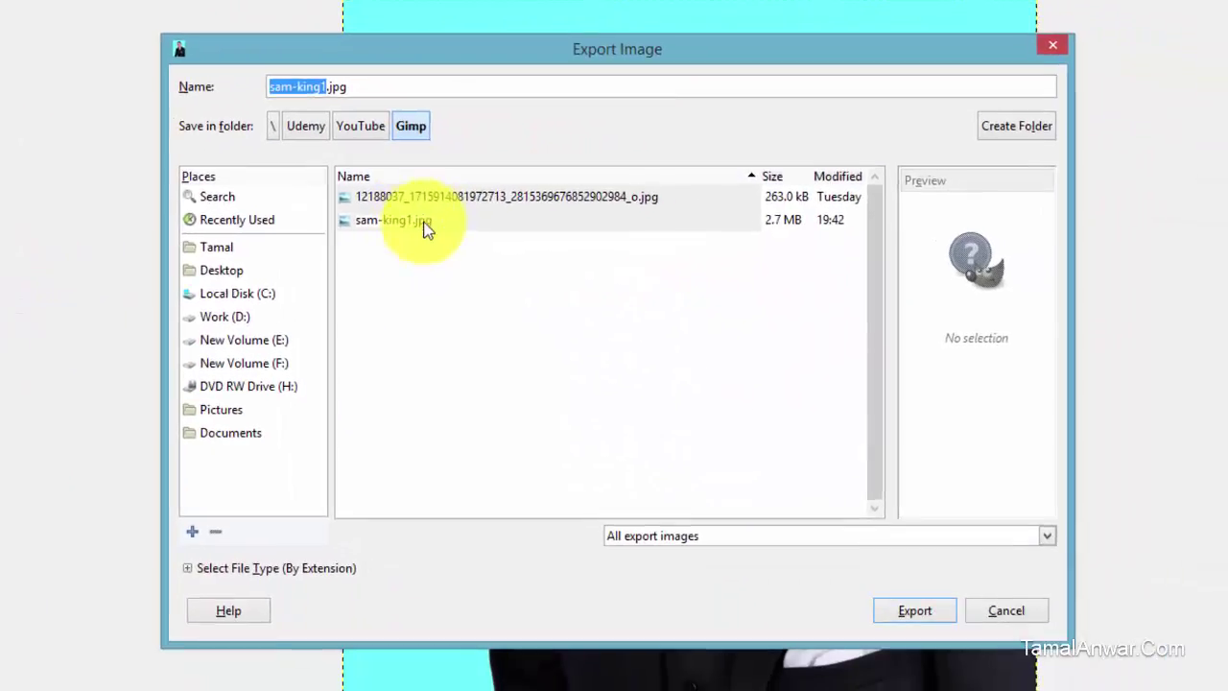
click(1030, 128)
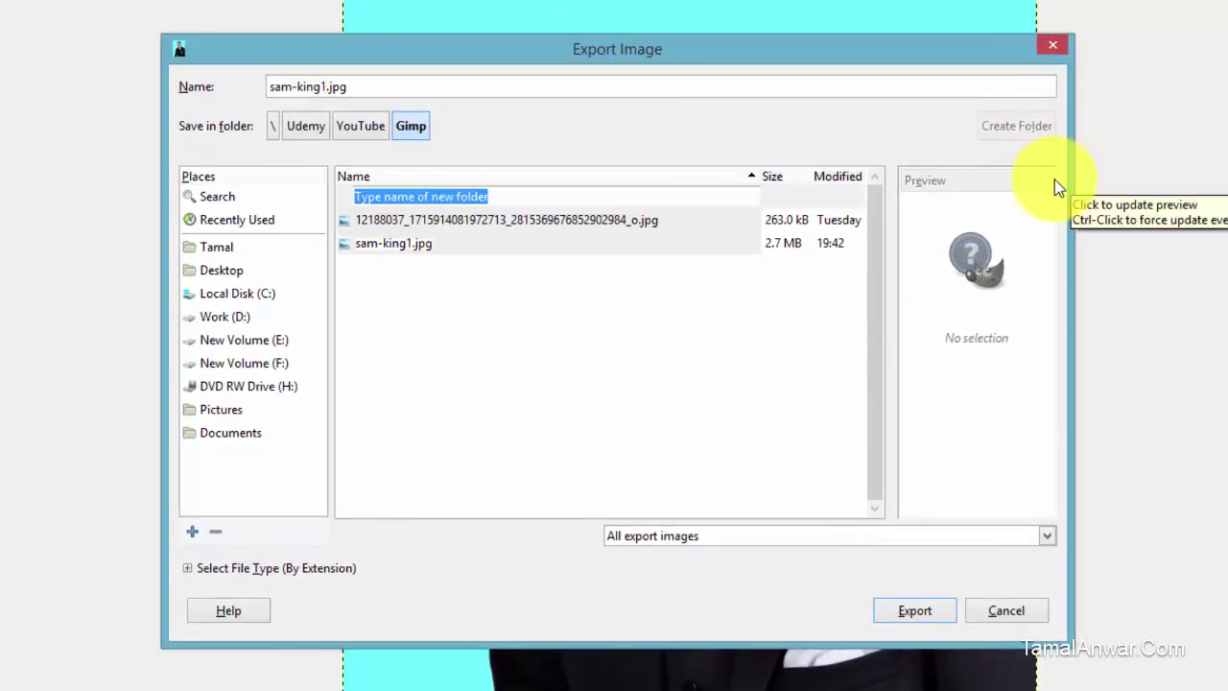
text(Expor)
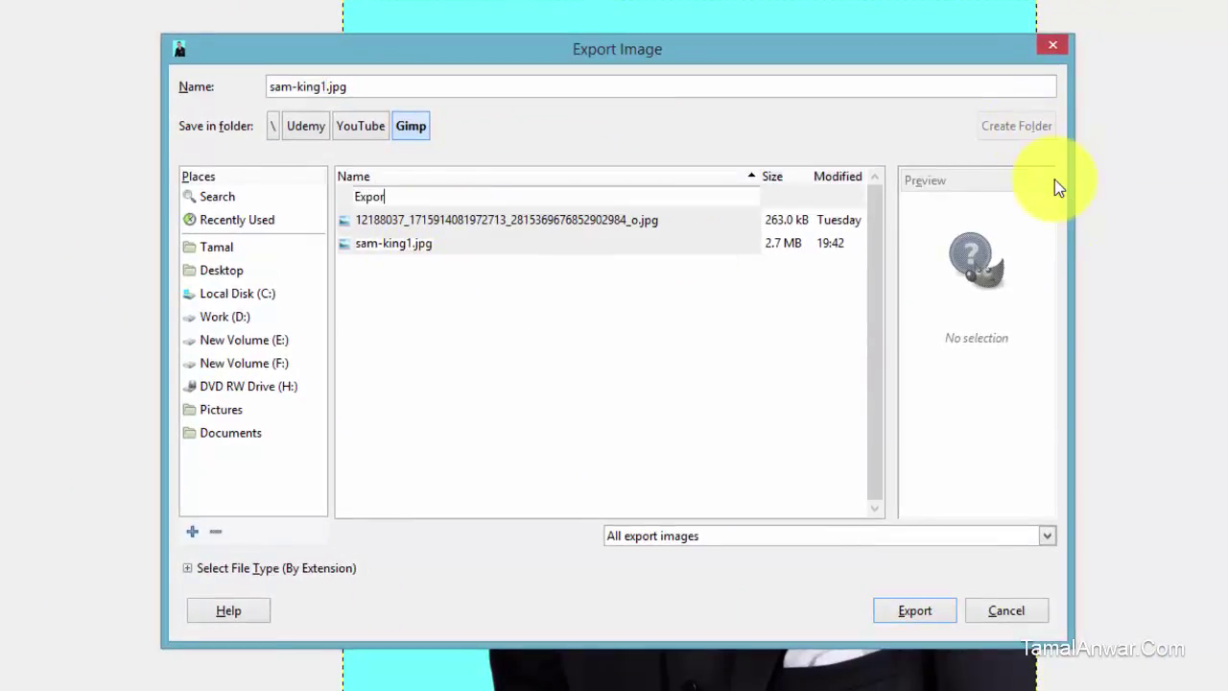
text(ted)
key(Return)
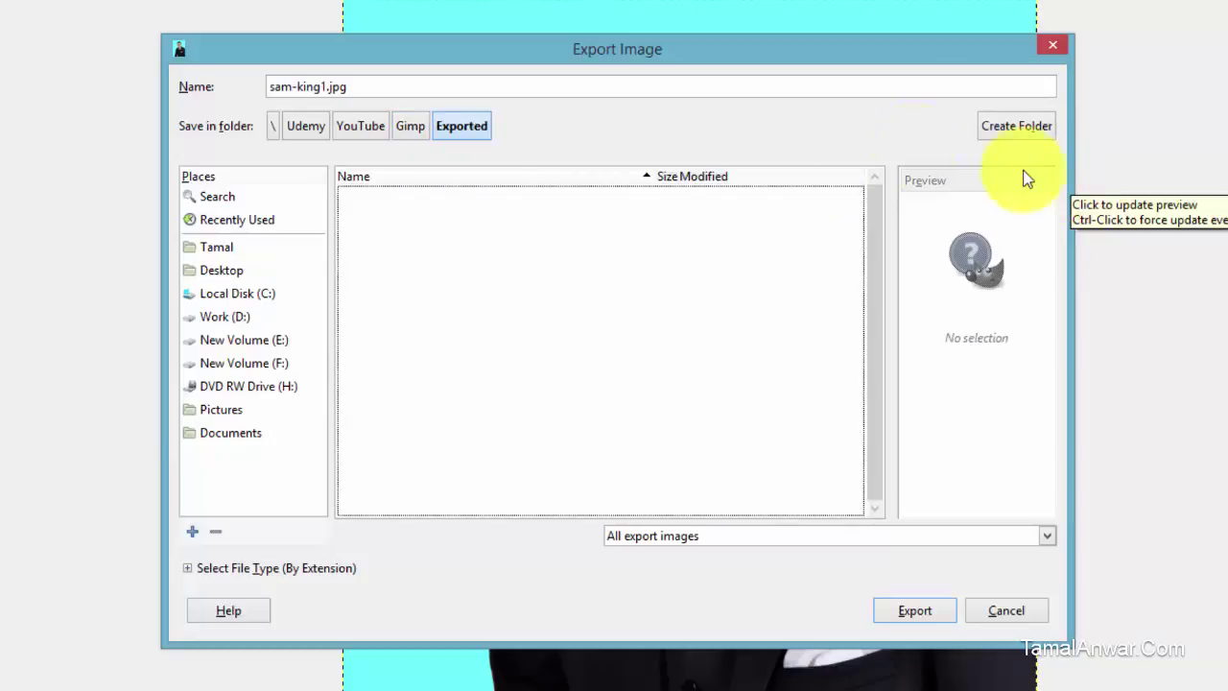
click(340, 87)
click(926, 610)
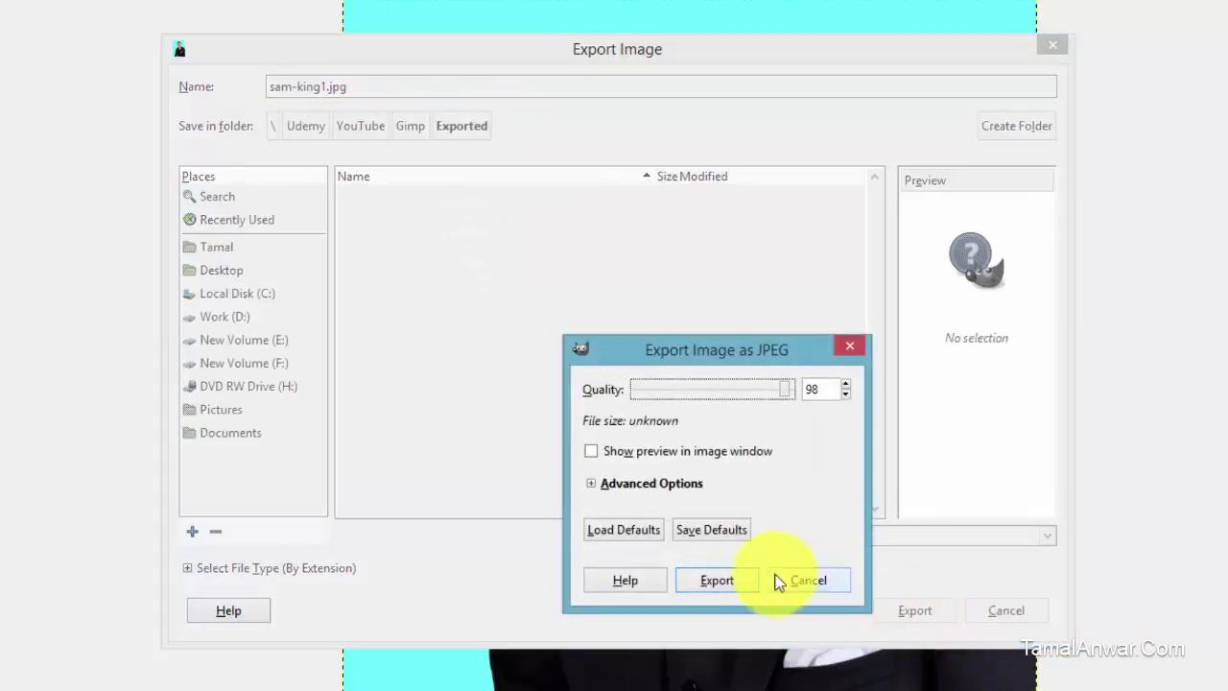
click(733, 586)
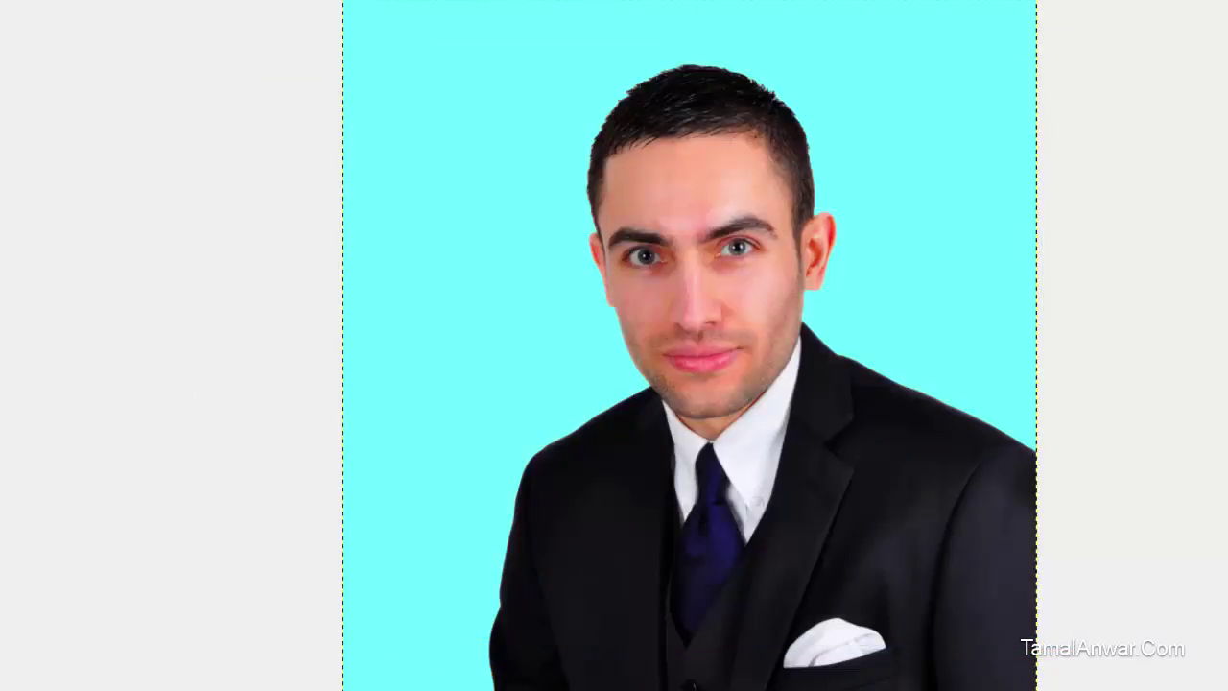
Step: Switch to File Explorer, view sam-king1.jpg from the Exported folder in the image viewer, and return to GIMP
key(alt+Tab)
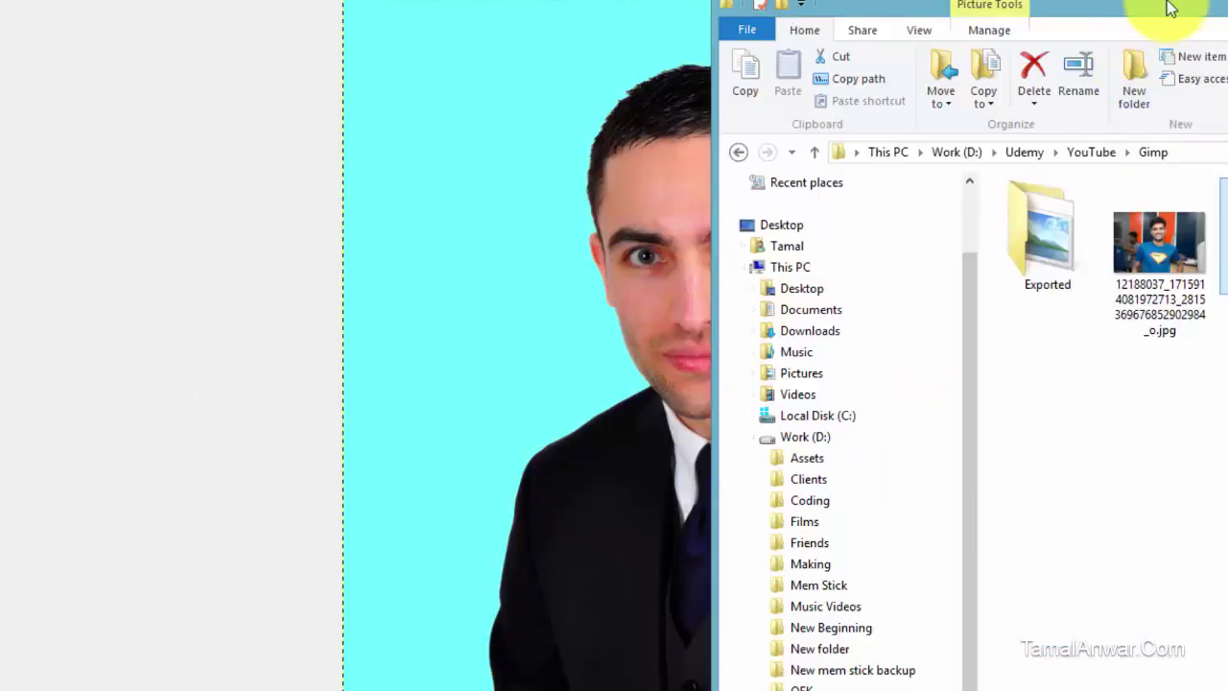
drag(1168, 7, 721, 0)
mouse_move(609, 213)
mouse_down()
mouse_move(622, 206)
mouse_move(609, 209)
mouse_up()
double_click(609, 209)
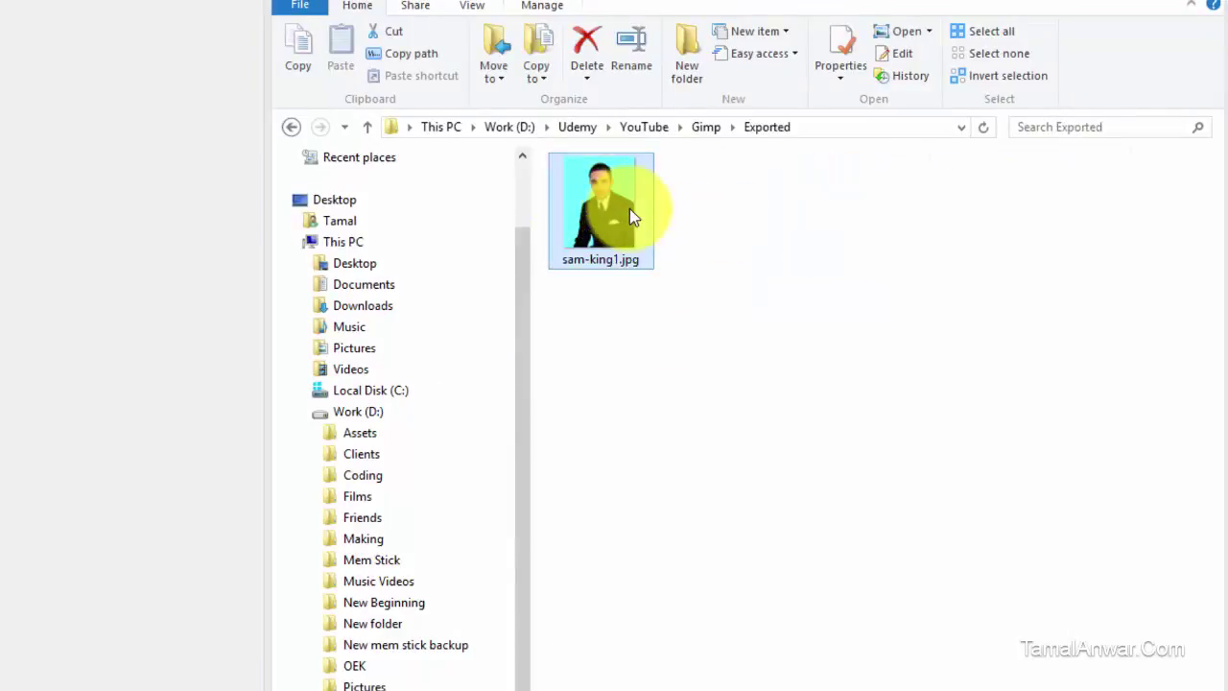
double_click(629, 208)
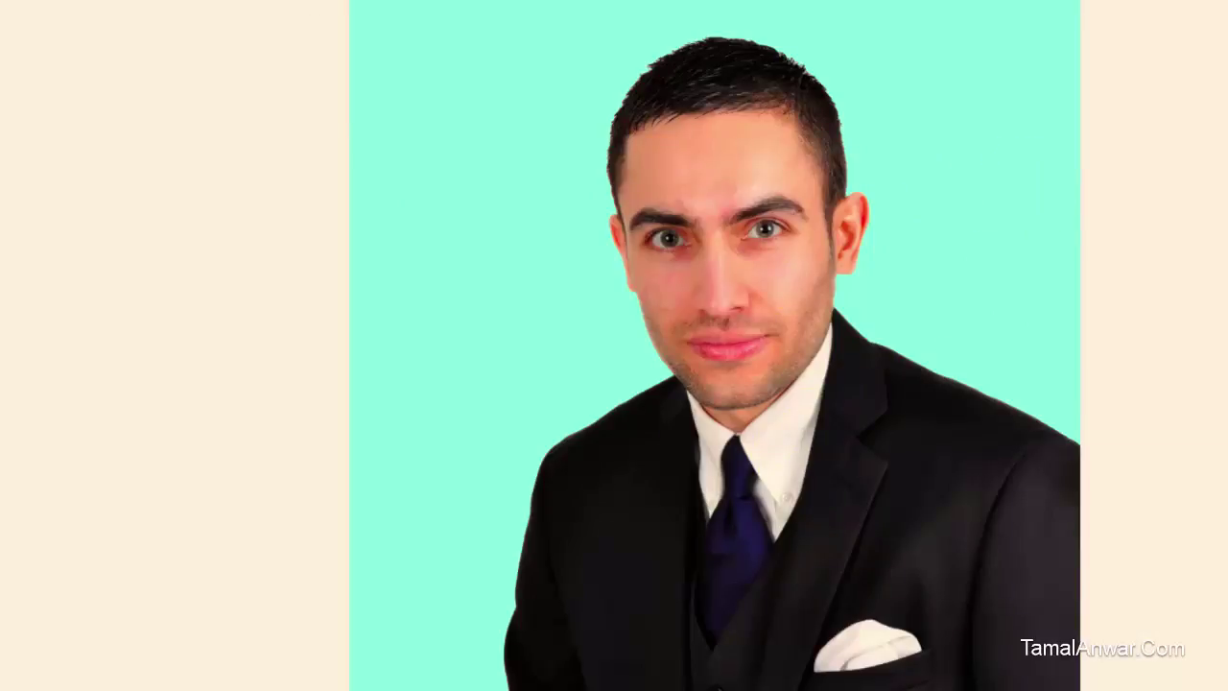
key(alt+F4)
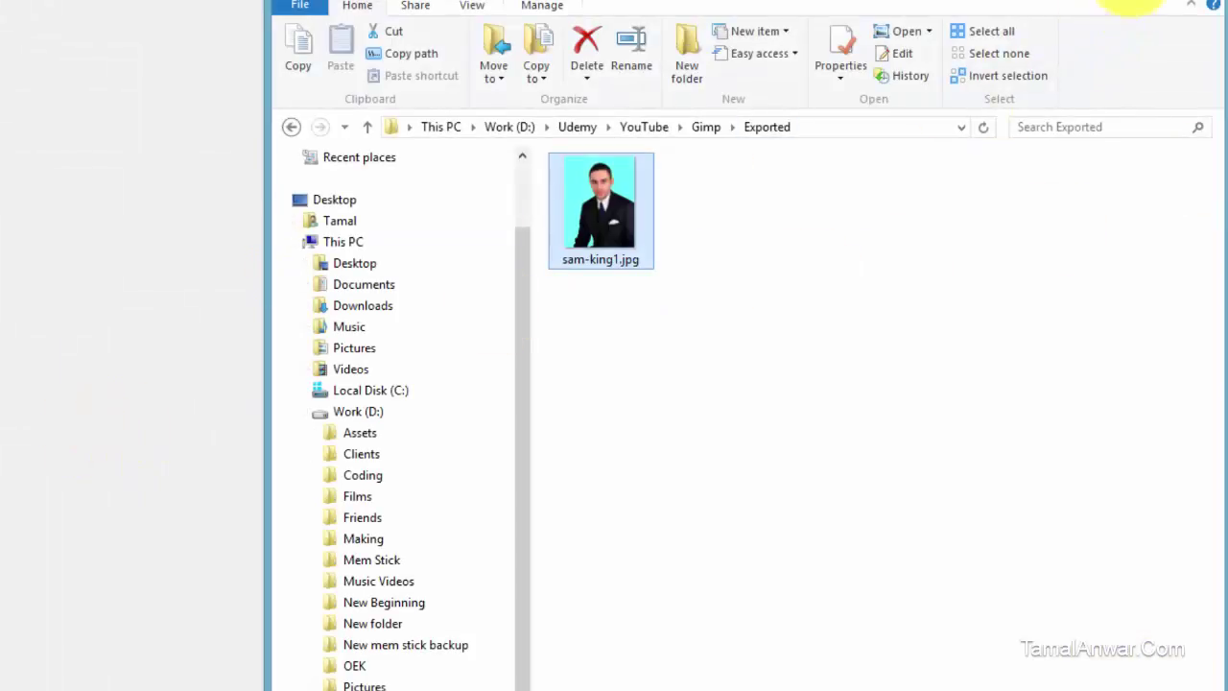
click(1160, 2)
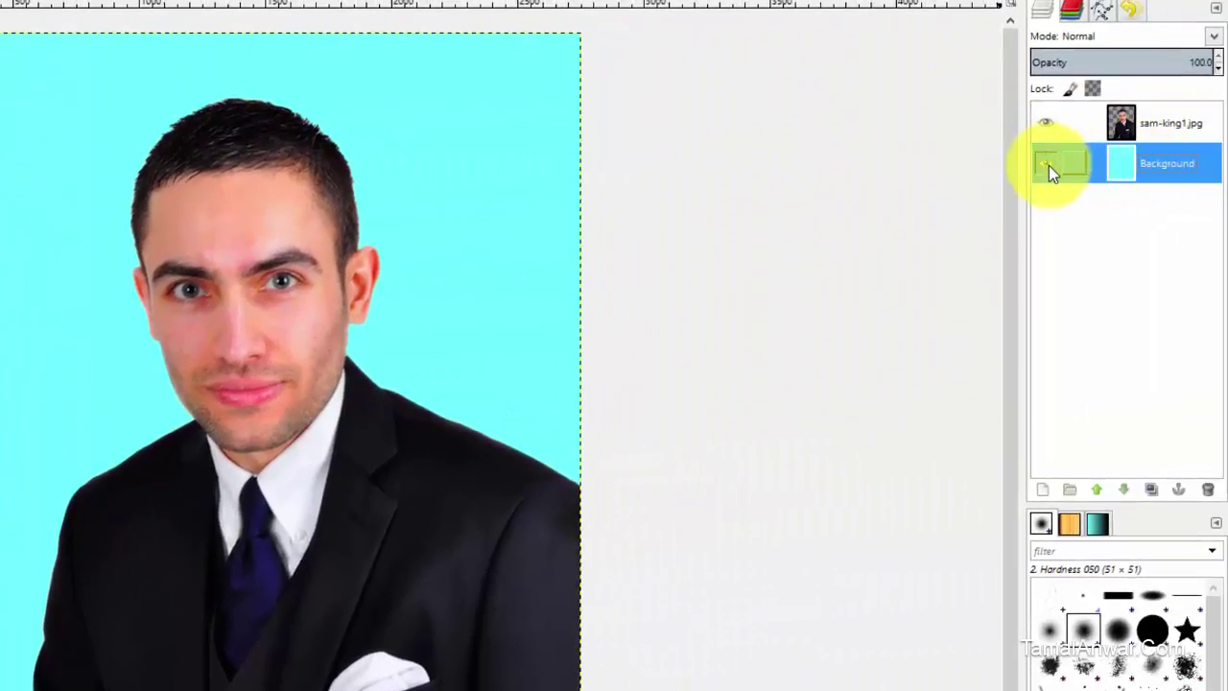
Step: Hide the cyan Background layer and start exporting the image with its transparent background
click(1050, 163)
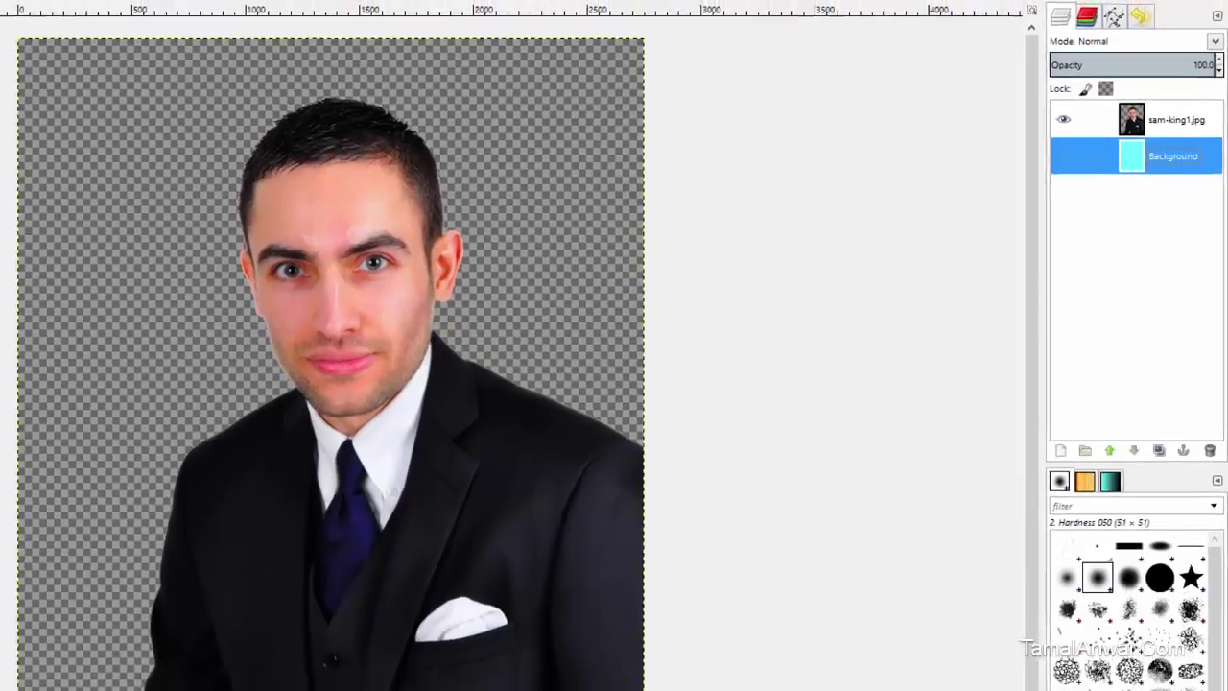
click(10, 21)
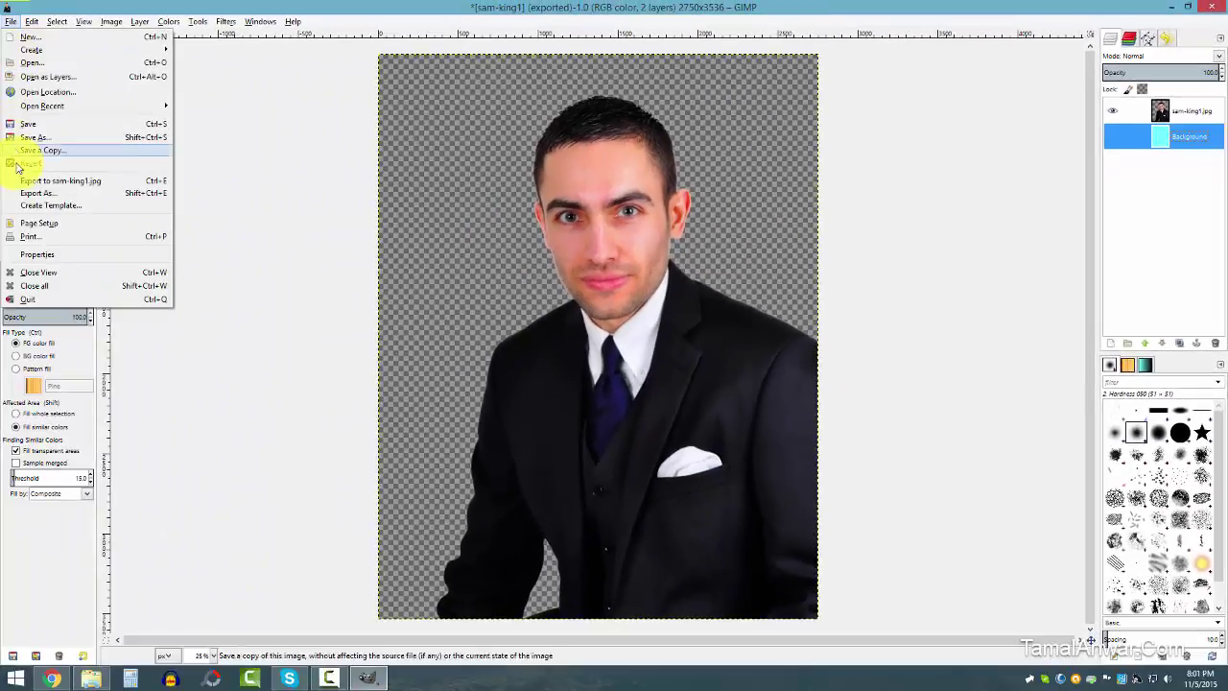
click(33, 194)
drag(556, 77, 923, 197)
mouse_move(873, 237)
mouse_down()
mouse_move(781, 255)
mouse_move(868, 247)
mouse_up()
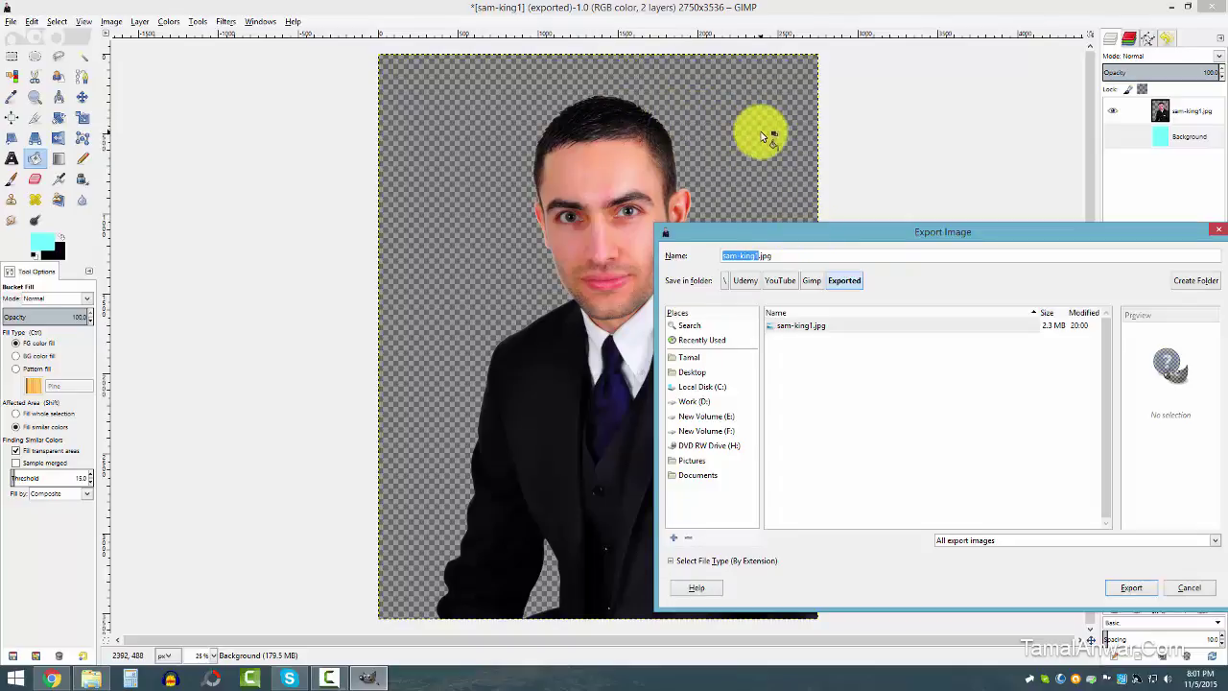
drag(779, 228, 597, 117)
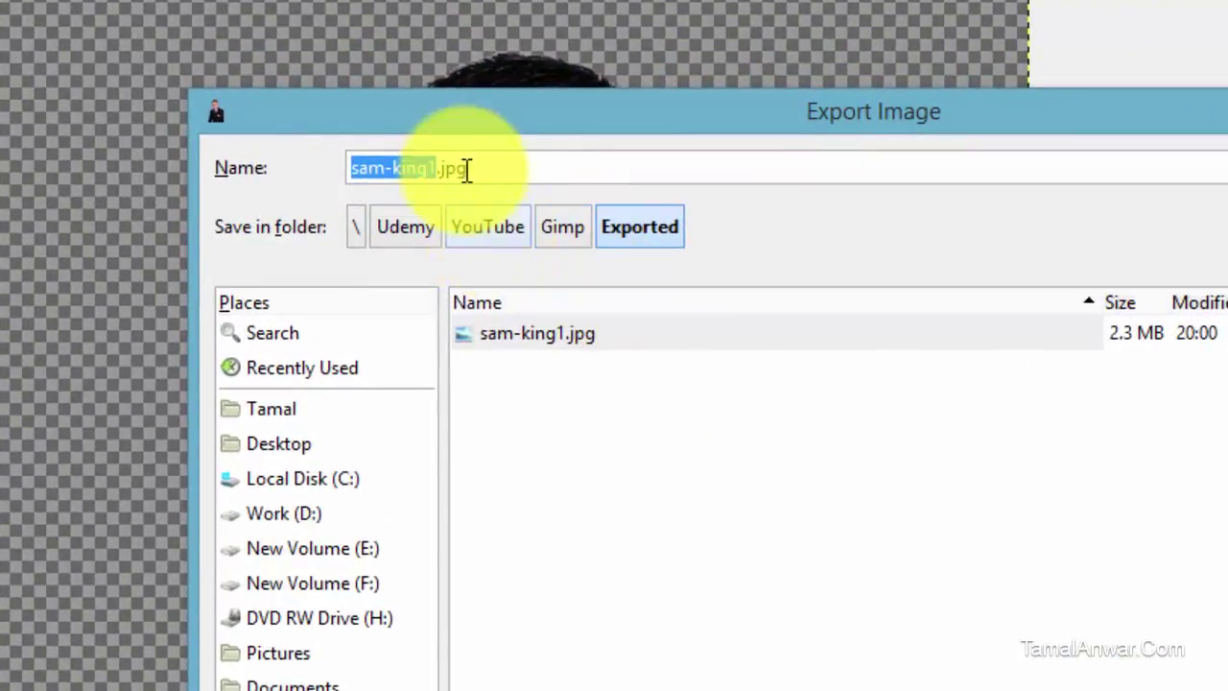
Step: Name the export sam-king1.png and export it as PNG into the Exported folder with compression level 9
drag(438, 168, 561, 166)
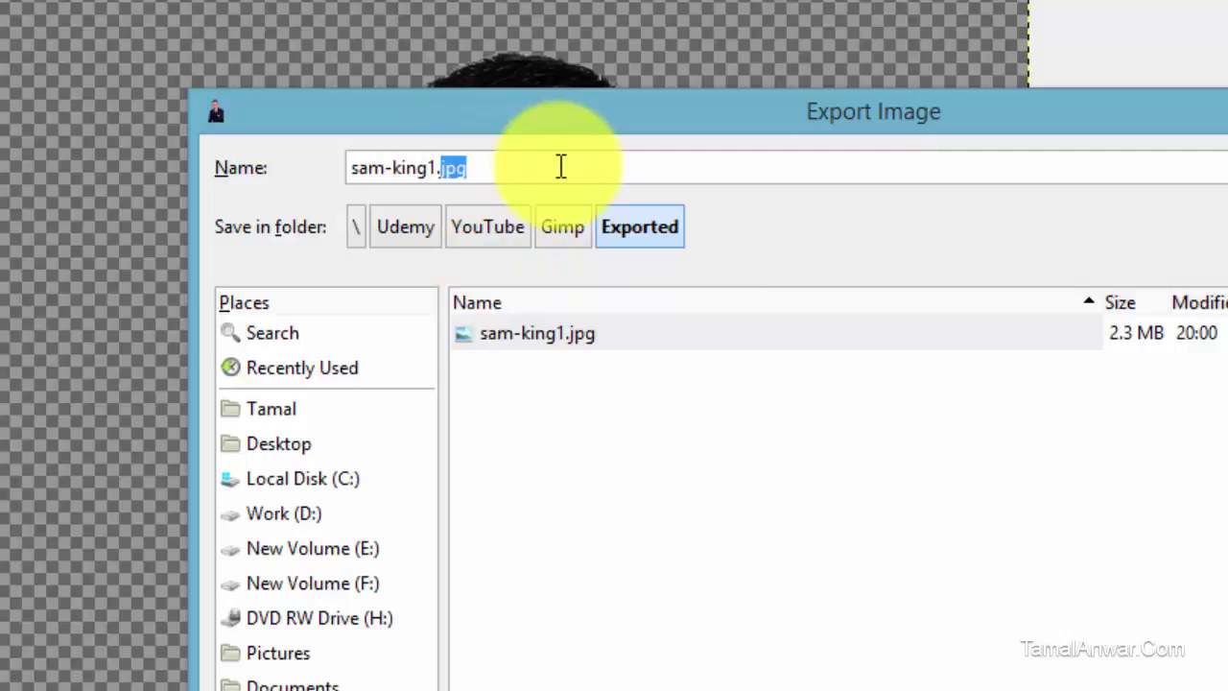
text(.png)
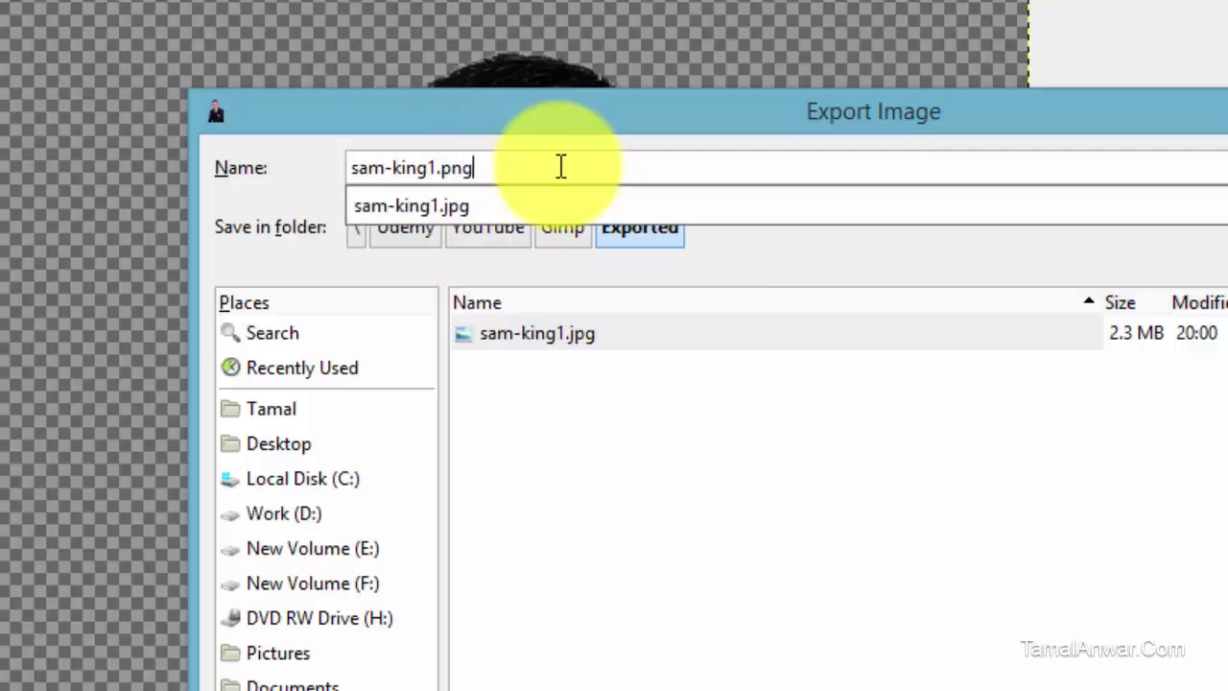
click(841, 452)
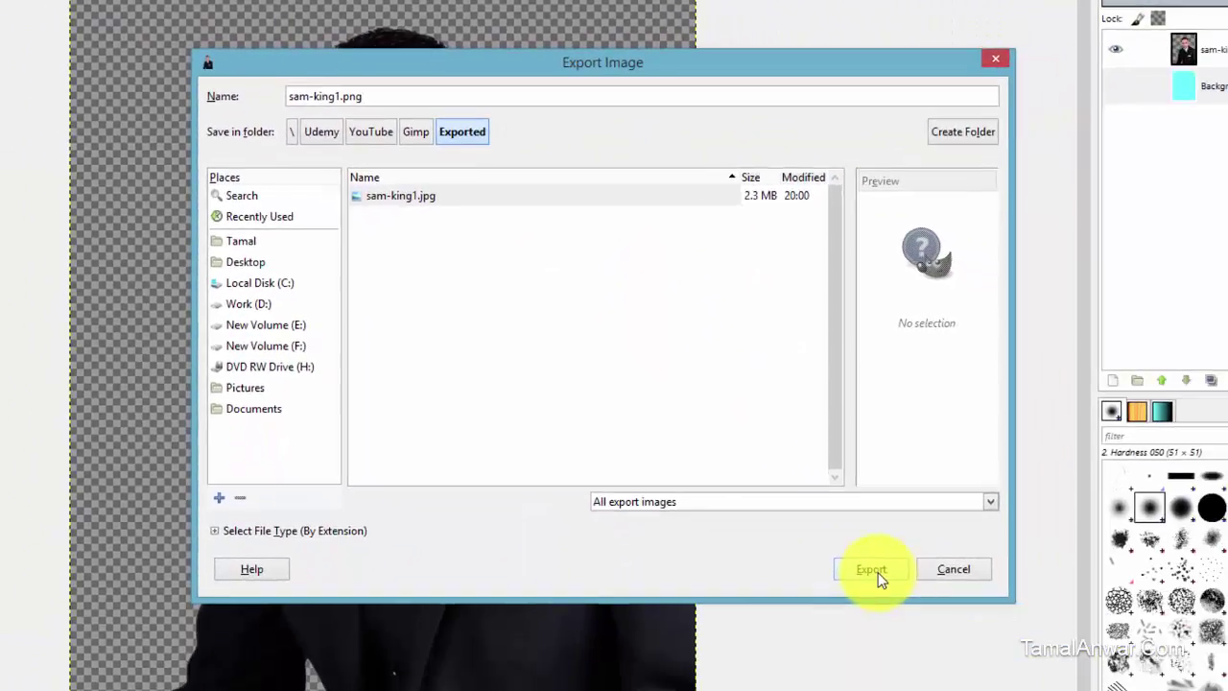
click(873, 570)
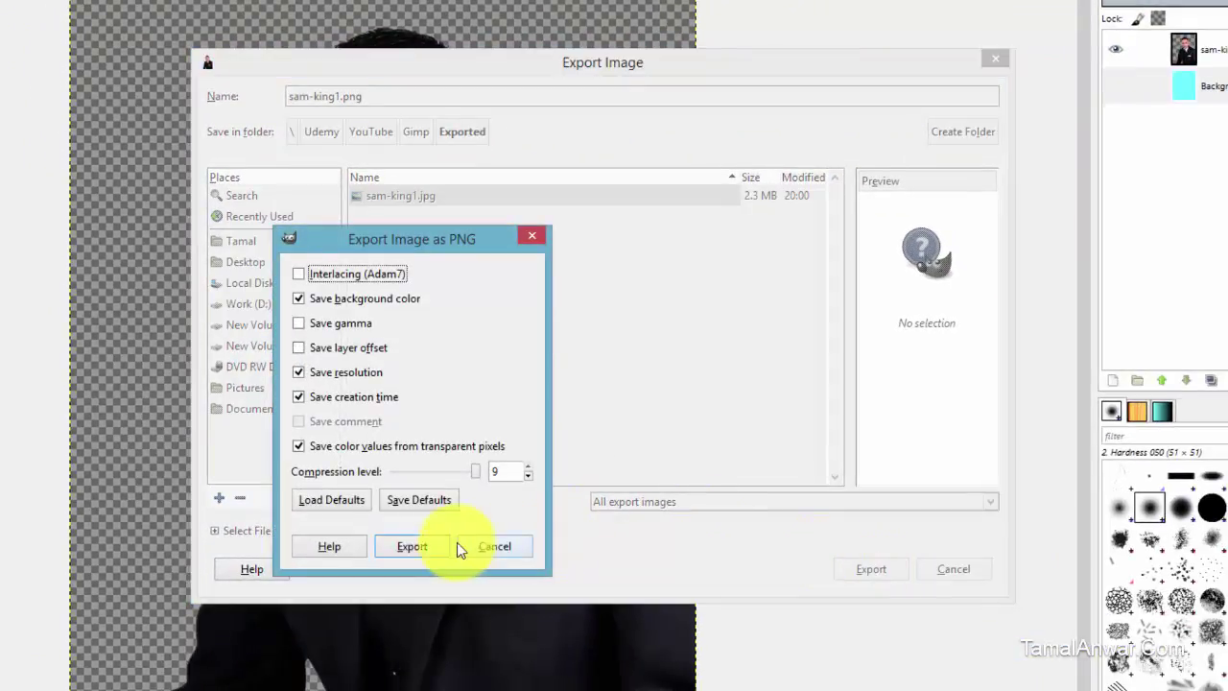
click(412, 547)
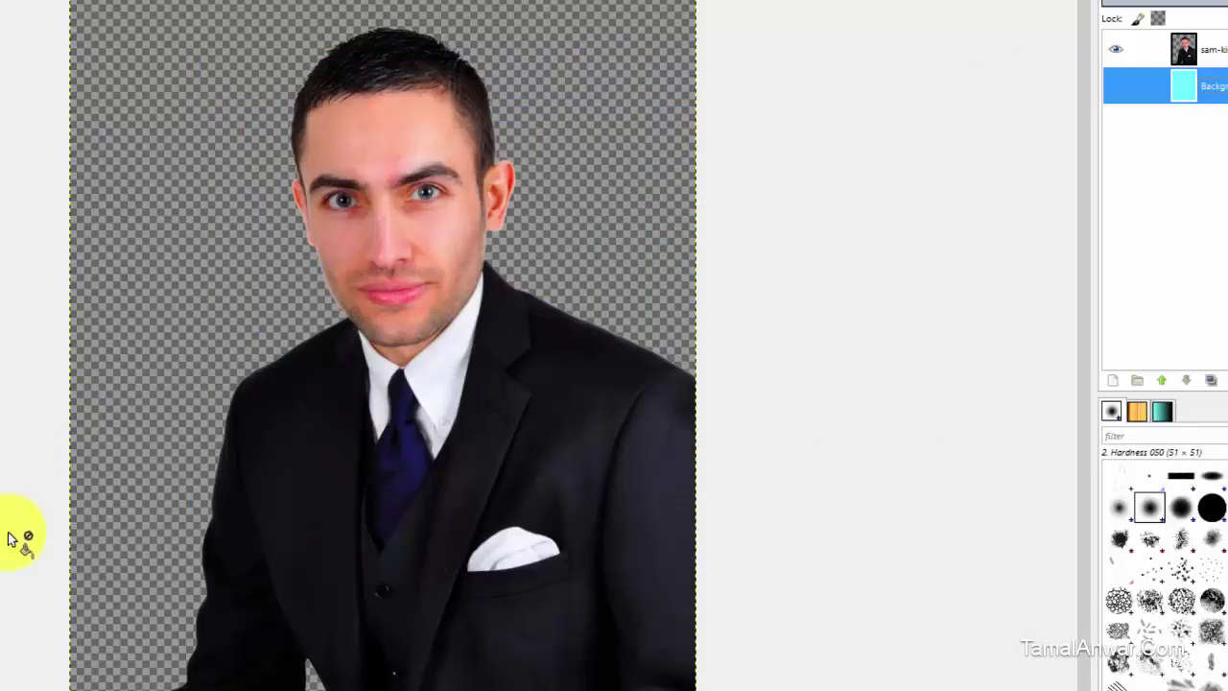
key(alt+Tab)
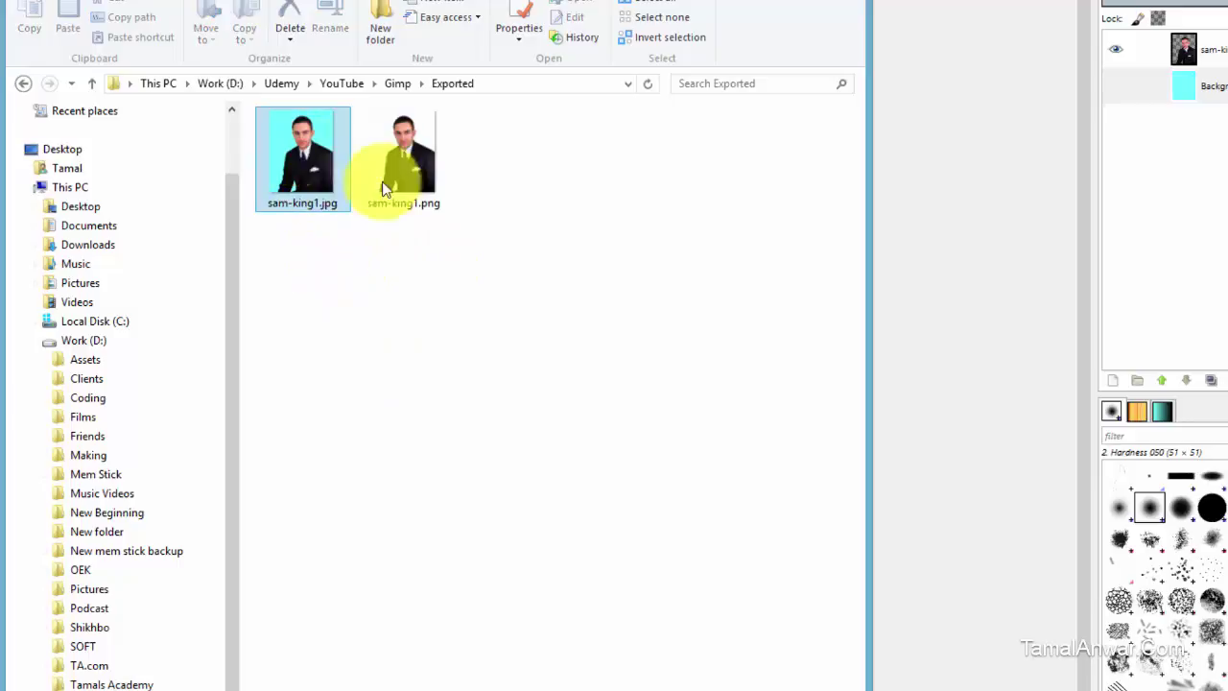
click(297, 169)
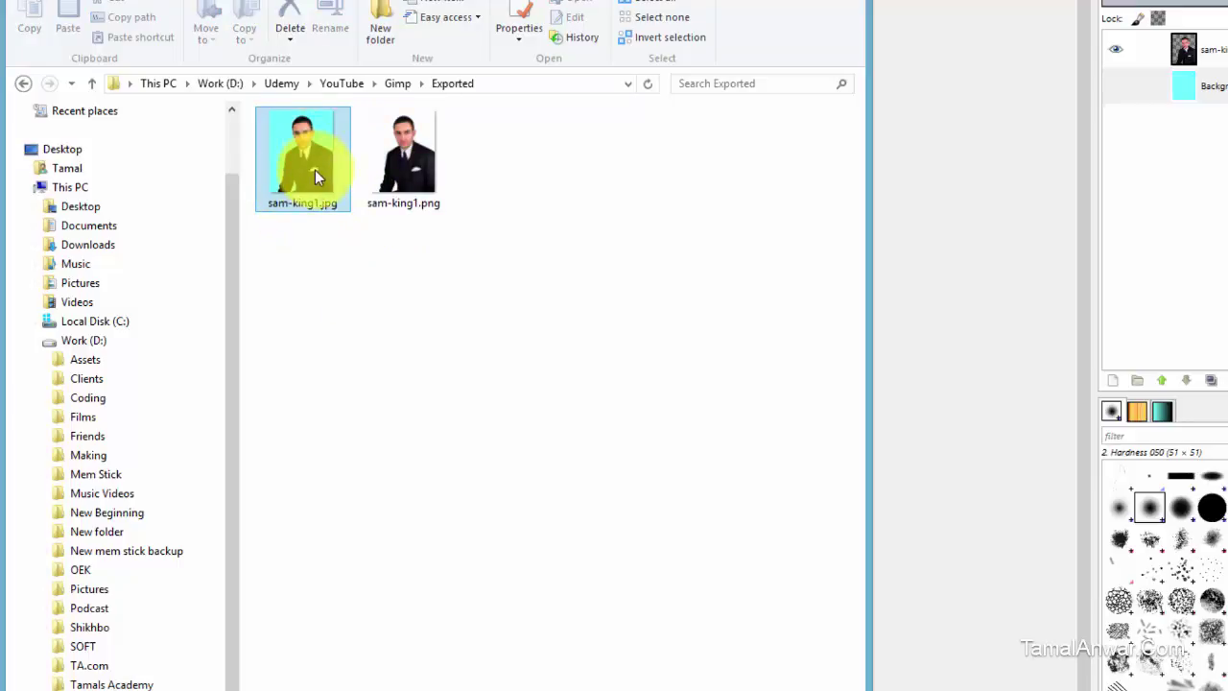
double_click(420, 141)
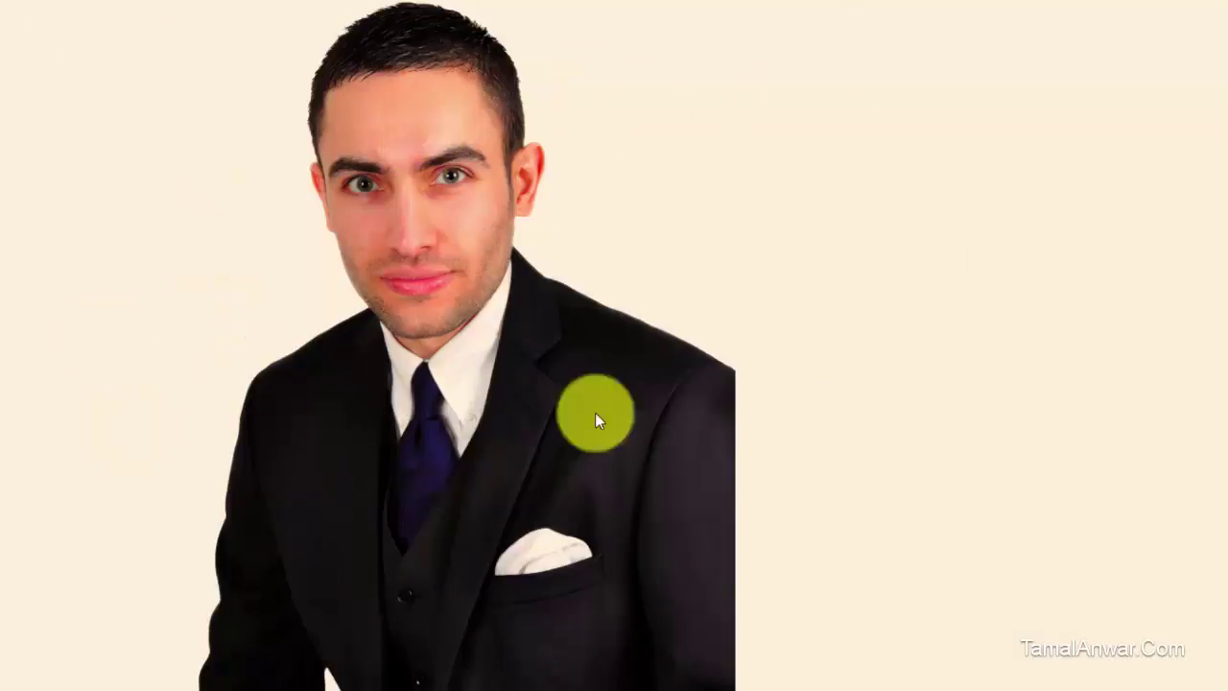
key(Escape)
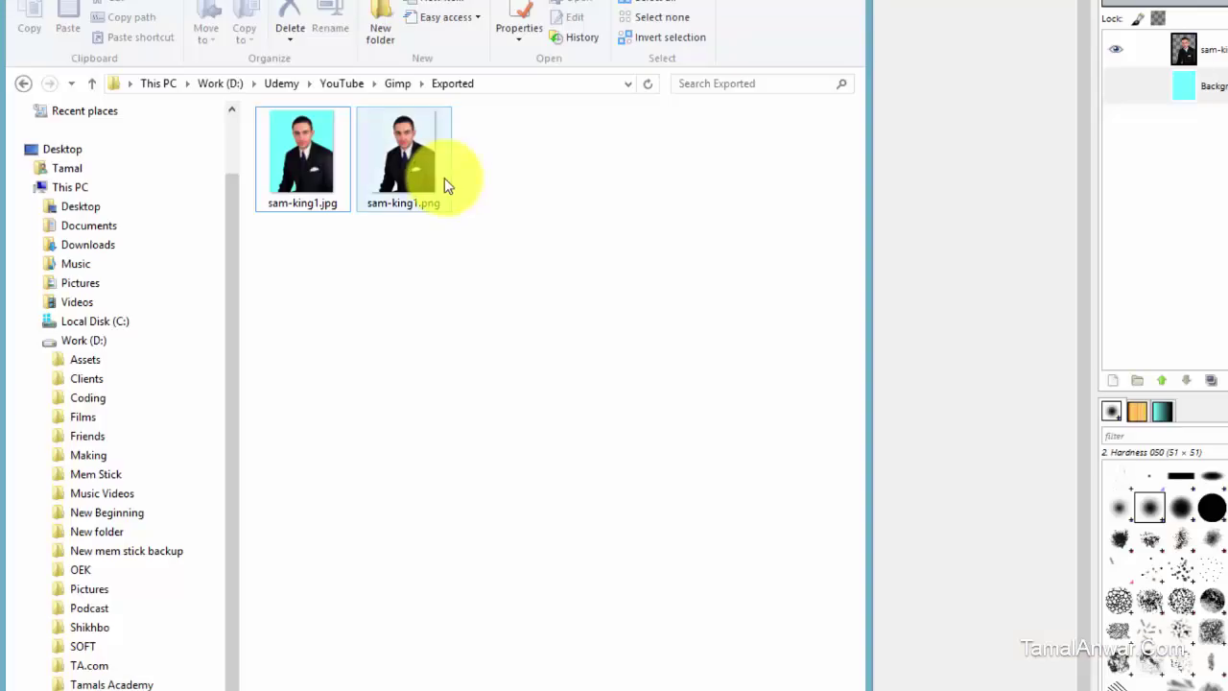
click(299, 187)
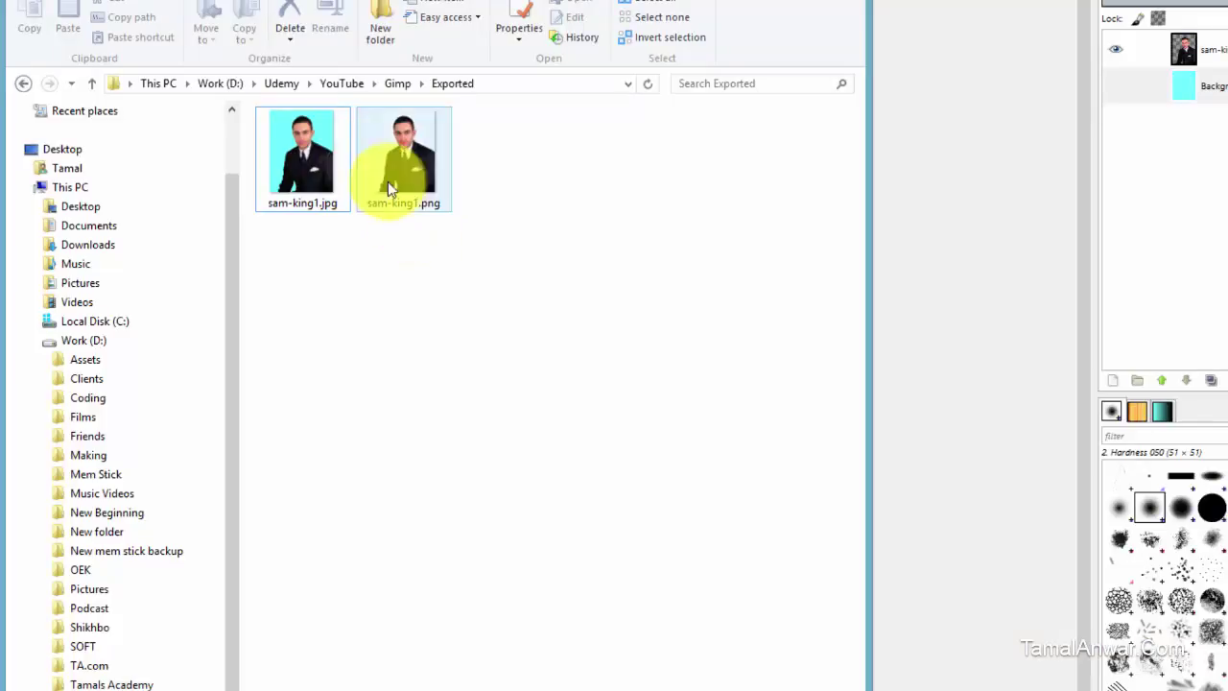
mouse_move(337, 161)
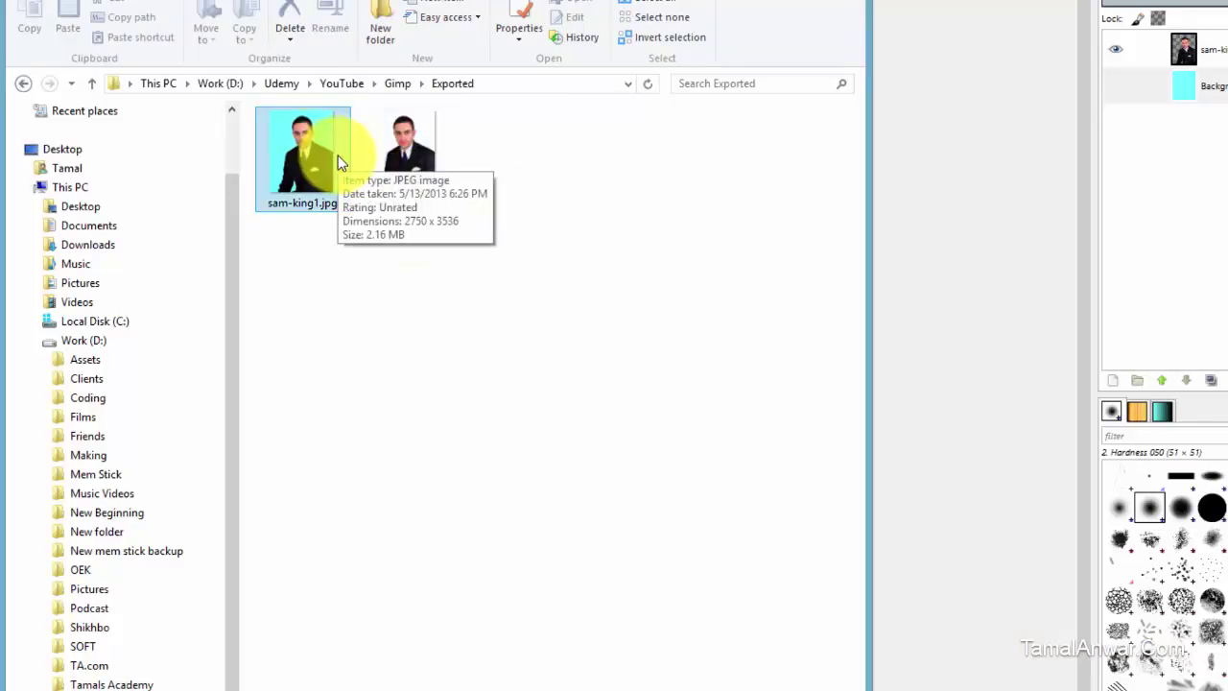
click(892, 19)
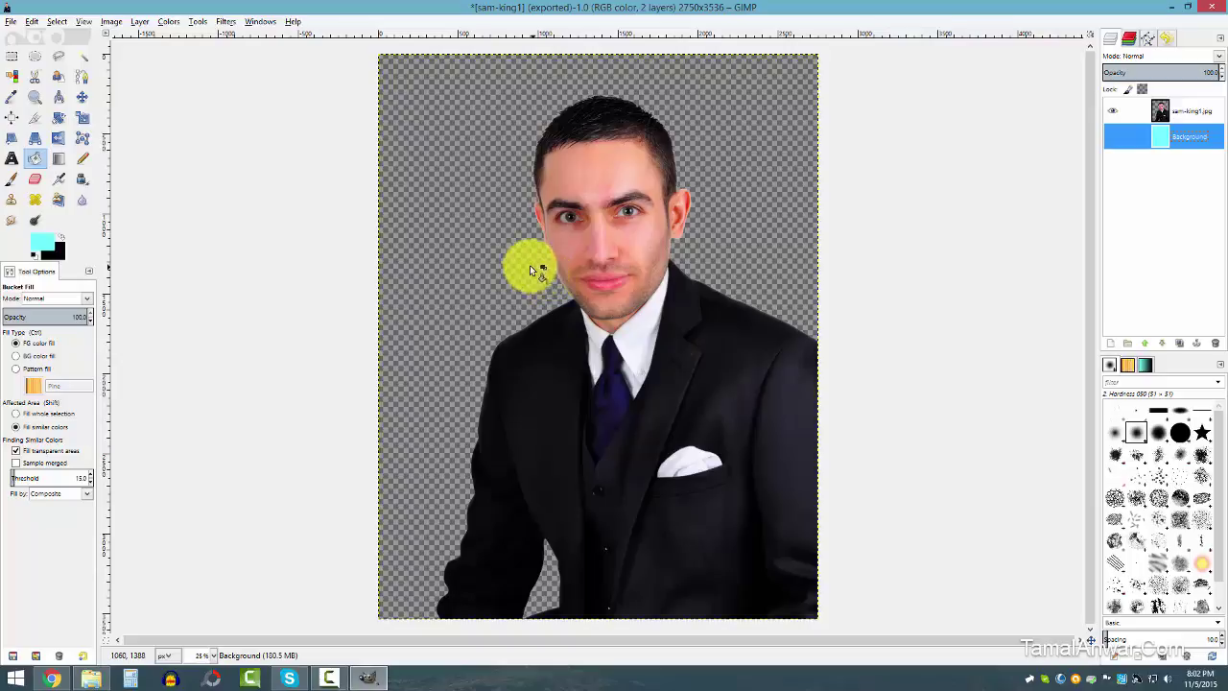
Step: Close all open images and discard the unsaved changes
click(11, 21)
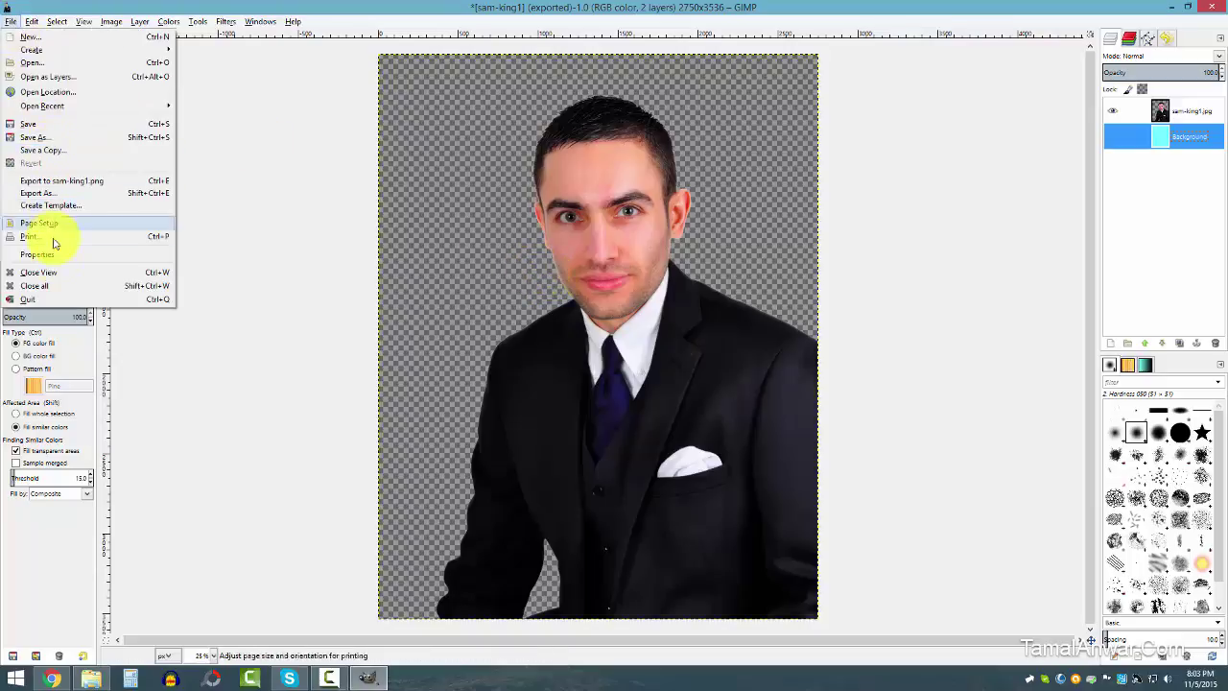
click(59, 287)
click(276, 310)
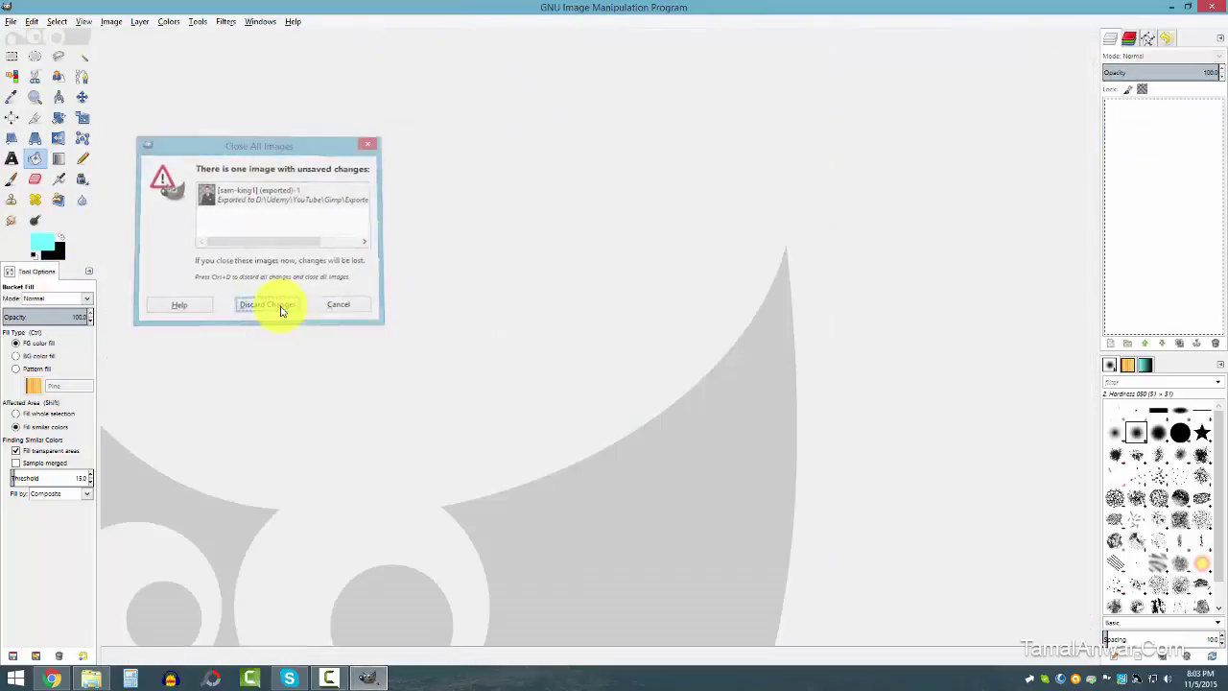
Step: Switch to File Explorer, go up to the Gimp folder, and open the photo of the man in the blue T-shirt in GIMP
click(91, 678)
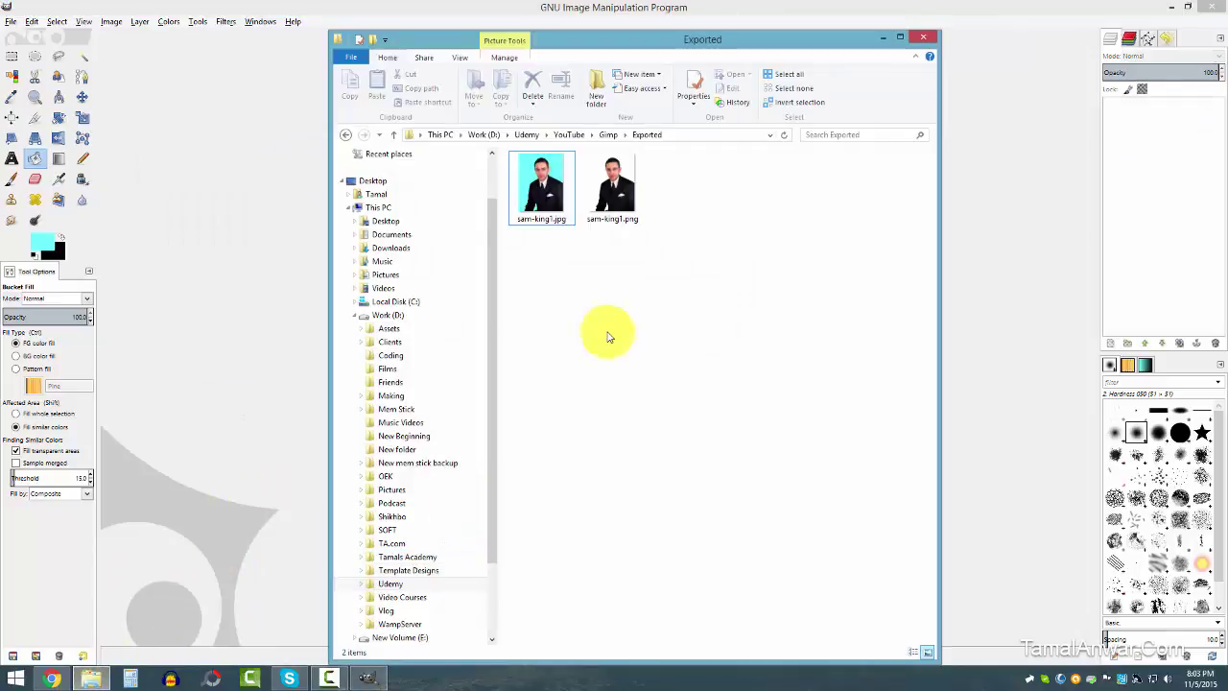
click(606, 134)
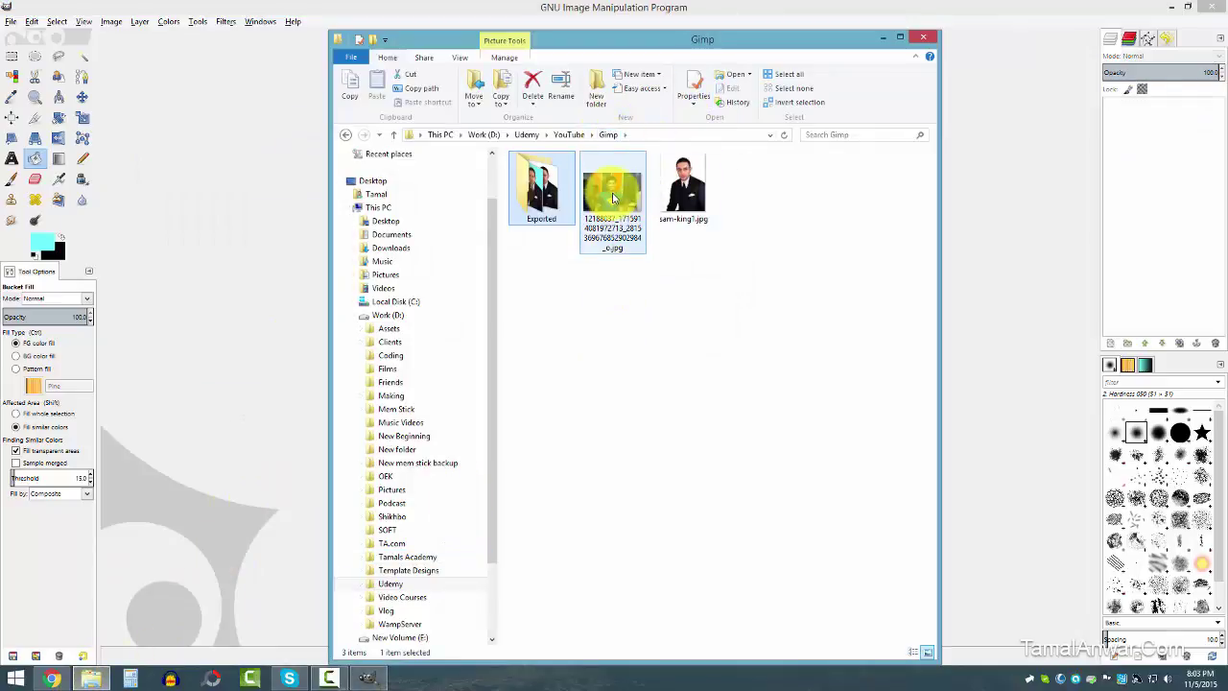
click(615, 246)
drag(615, 245, 269, 253)
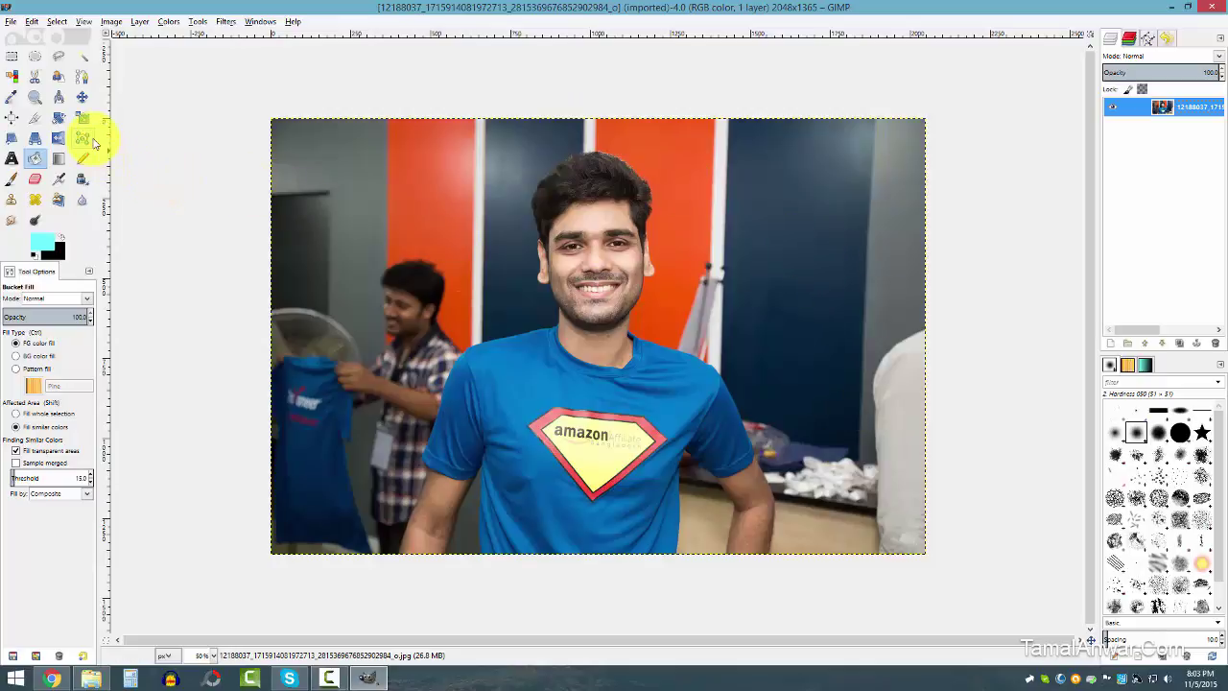
Step: Try to select the orange and dark blue wall panels behind the man with Fuzzy Select, raising the threshold
click(82, 56)
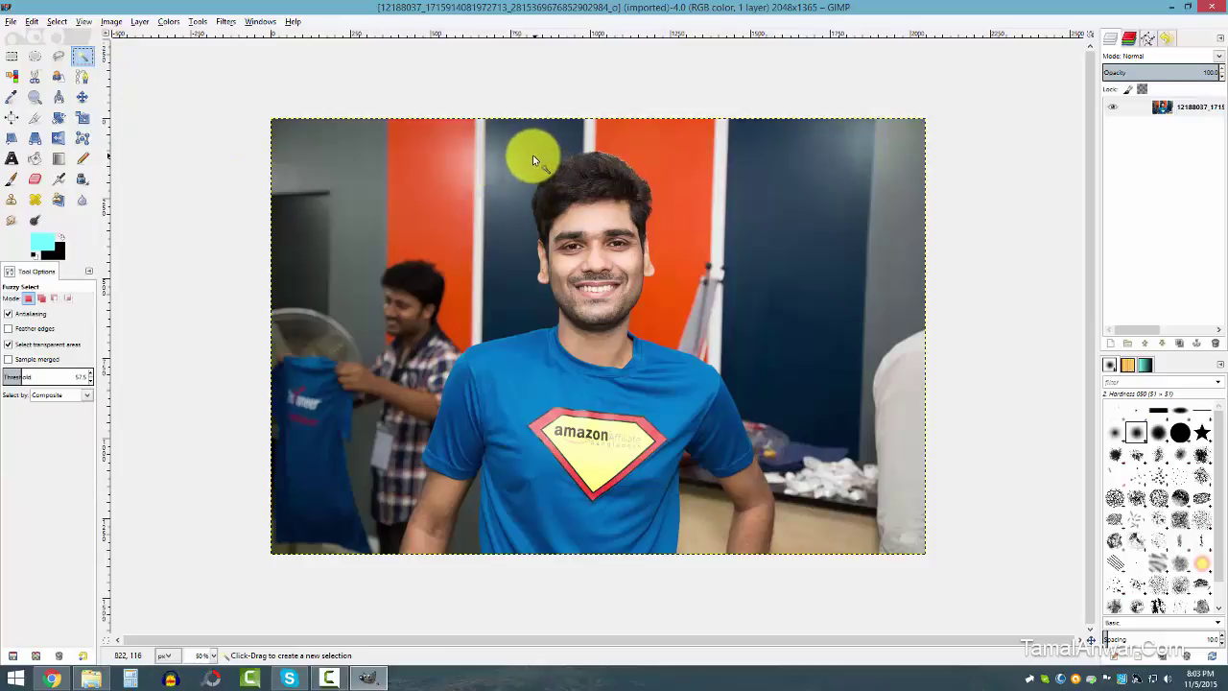
click(667, 175)
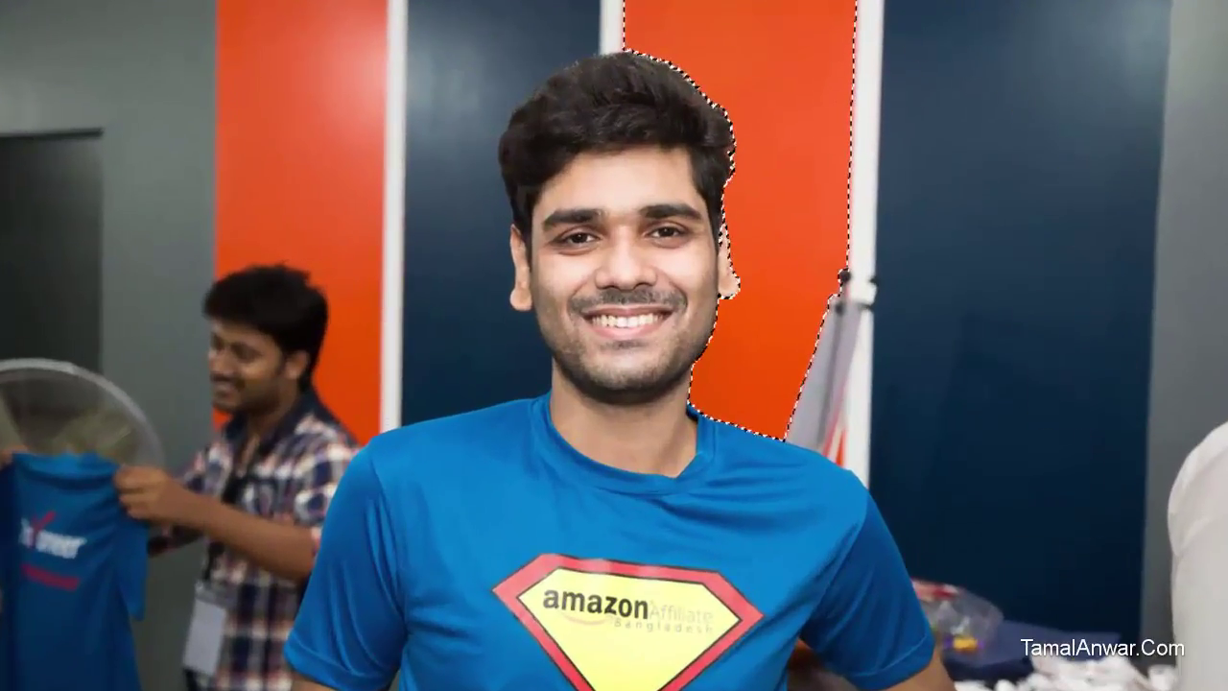
click(462, 154)
drag(461, 153, 886, 586)
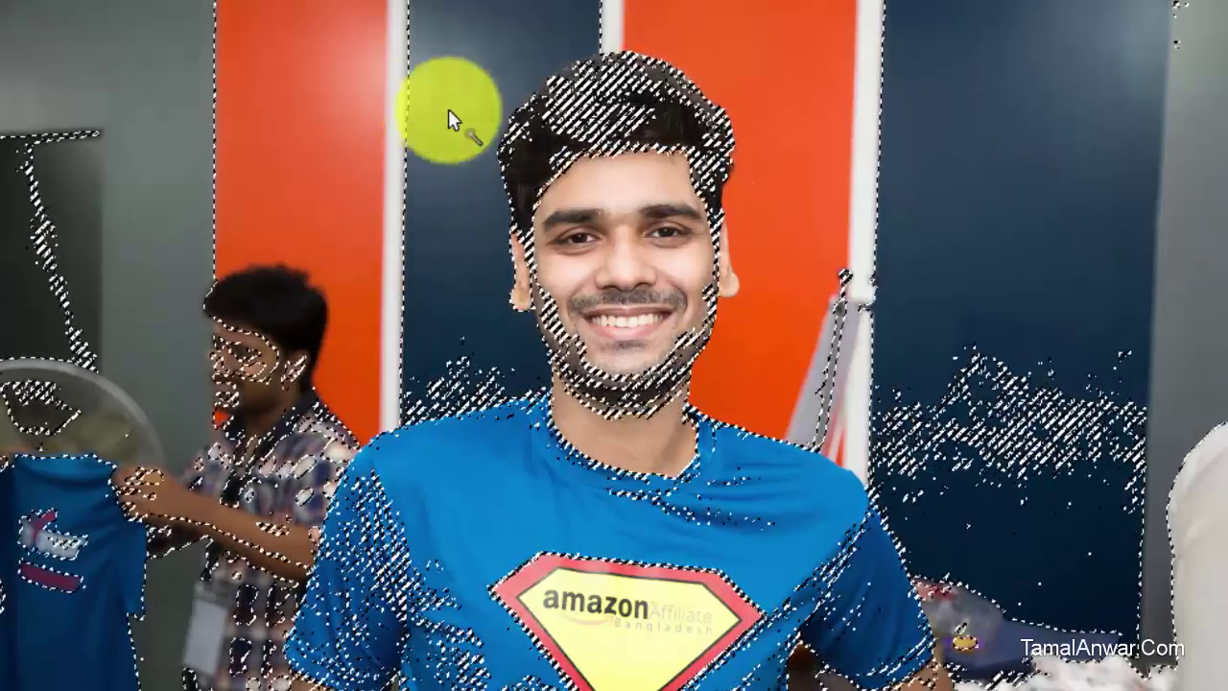
Step: Switch to File Explorer, view the original sam-king1.jpg for comparison, return to GIMP, and clear the selection
key(alt+Tab)
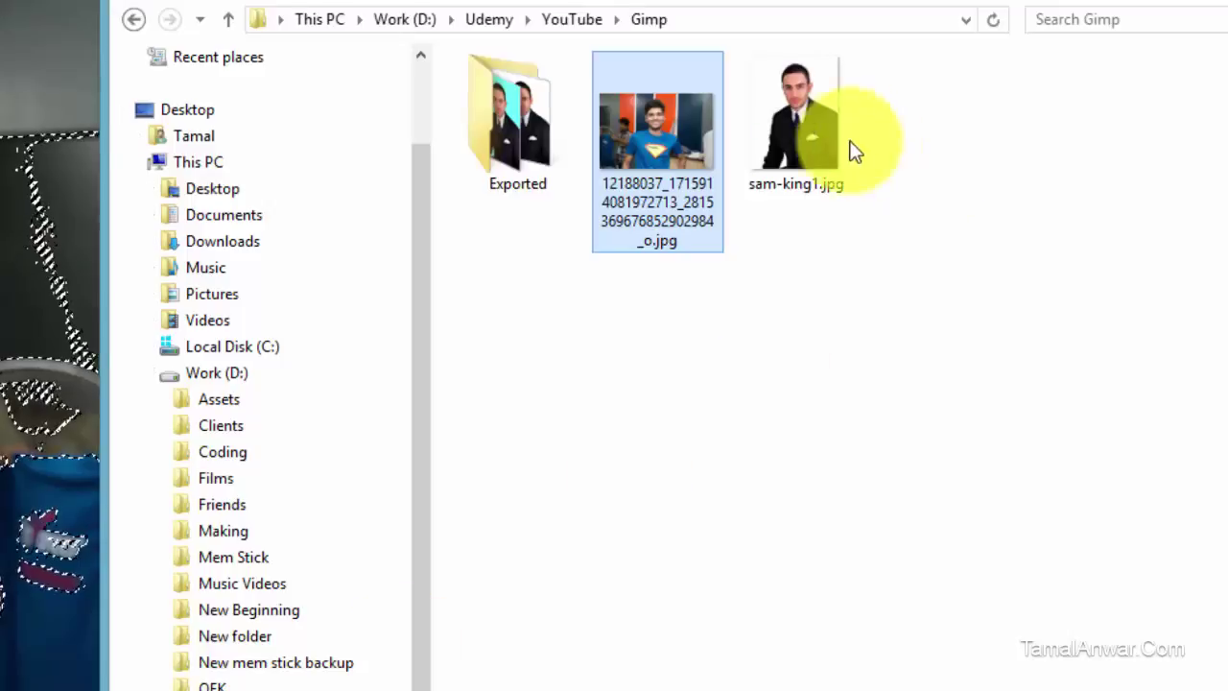
double_click(806, 131)
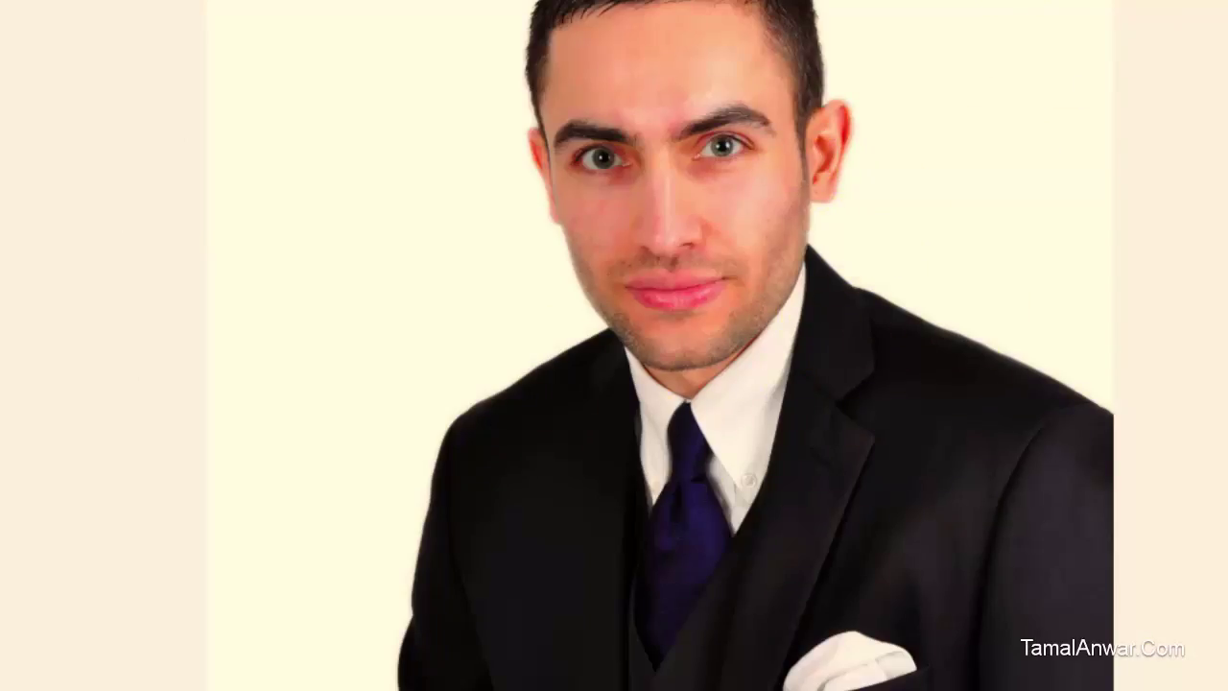
key(Escape)
key(alt+Tab)
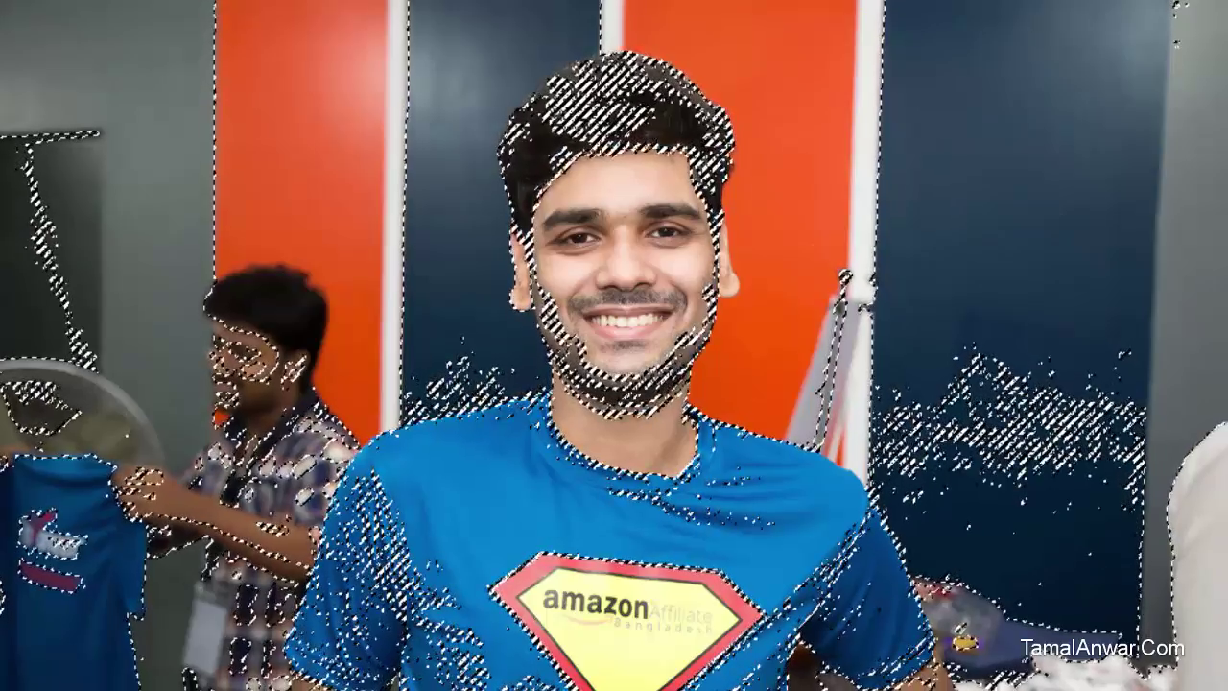
key(ctrl+d)
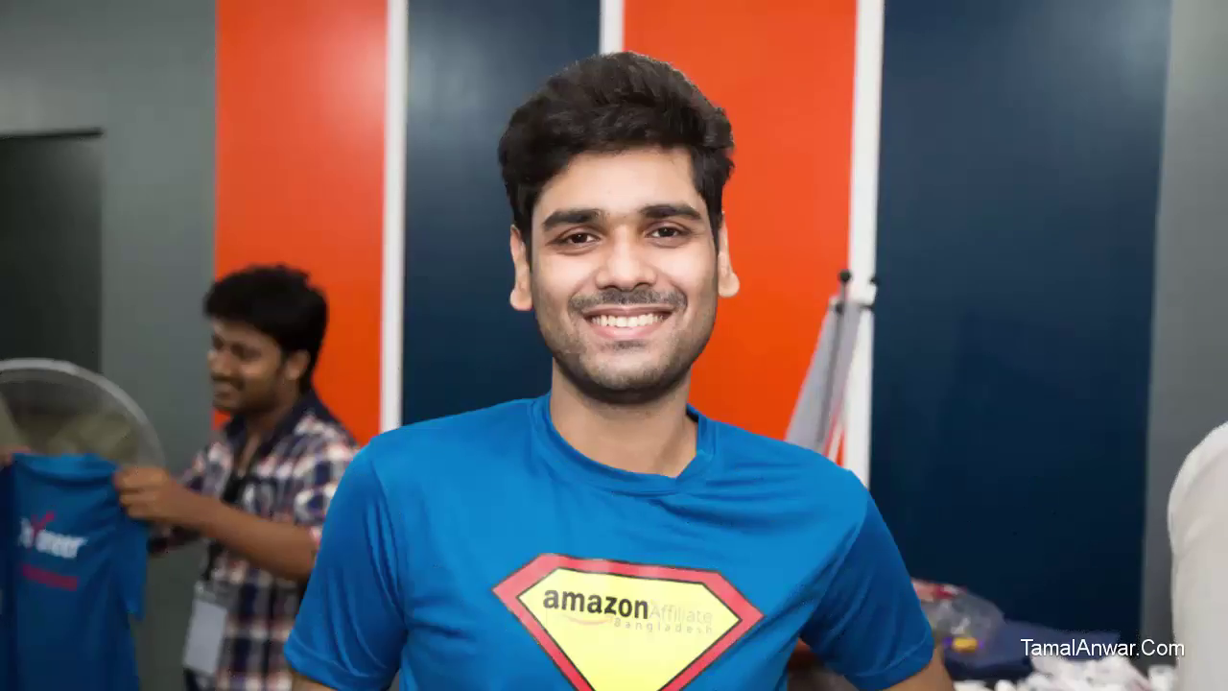